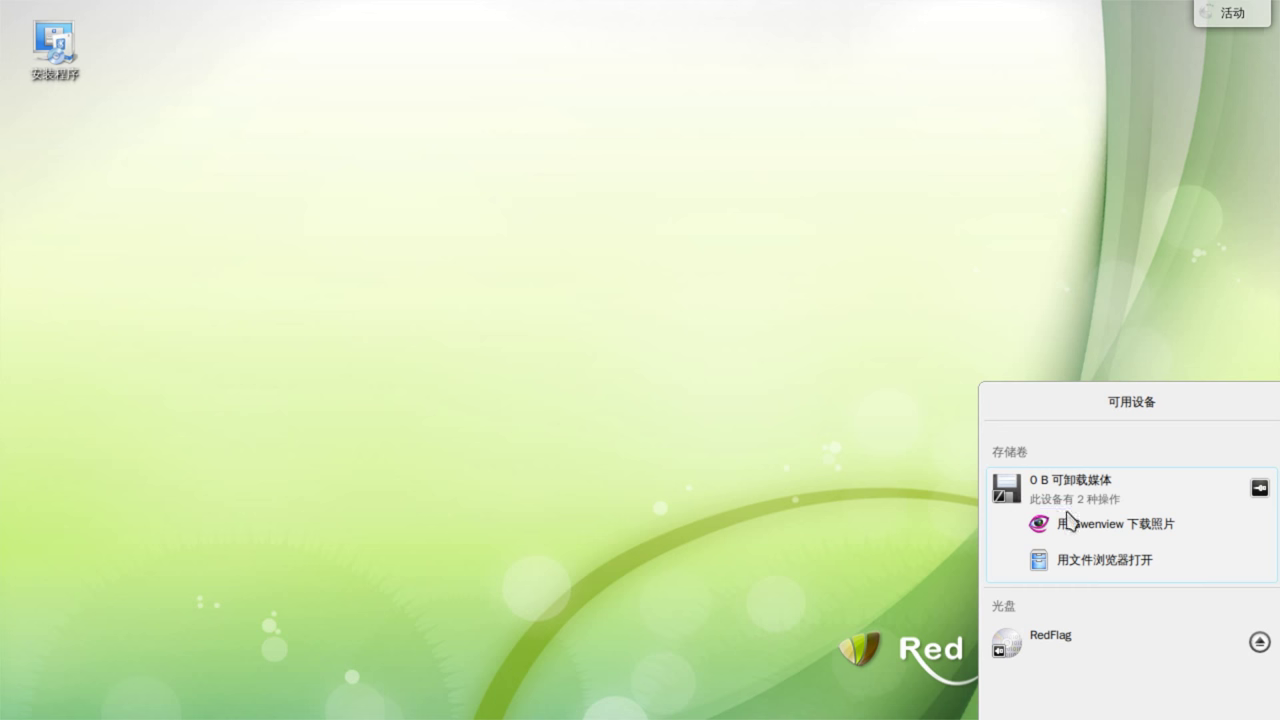
Try to download photos from the 0 B removable media with Gwenview, and expand the mount error's details.
left_click(1092, 530)
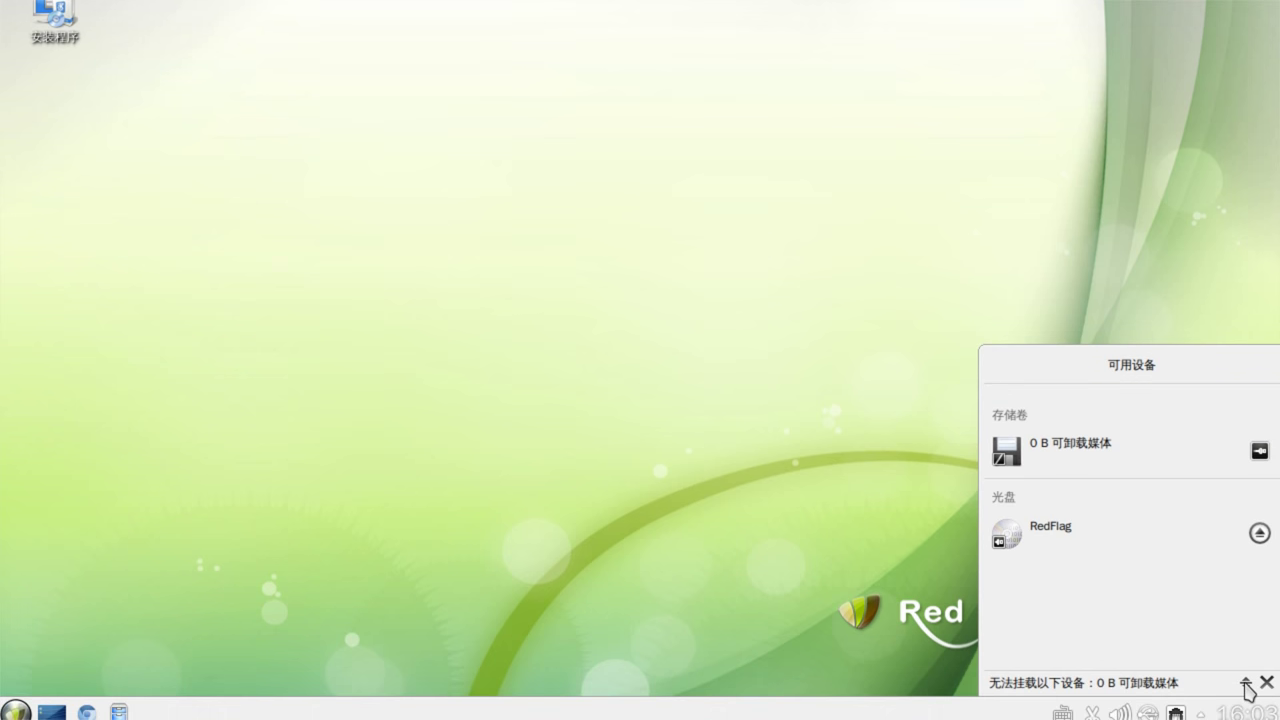
left_click(1245, 683)
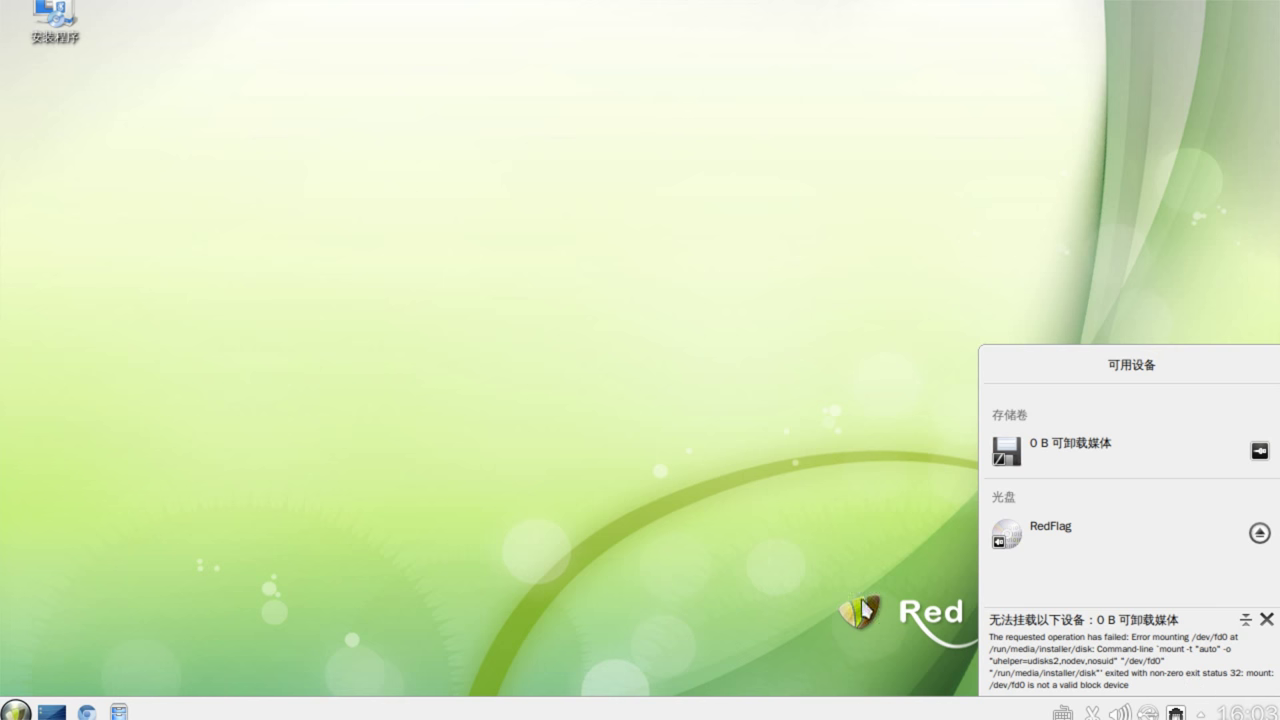
left_click(811, 600)
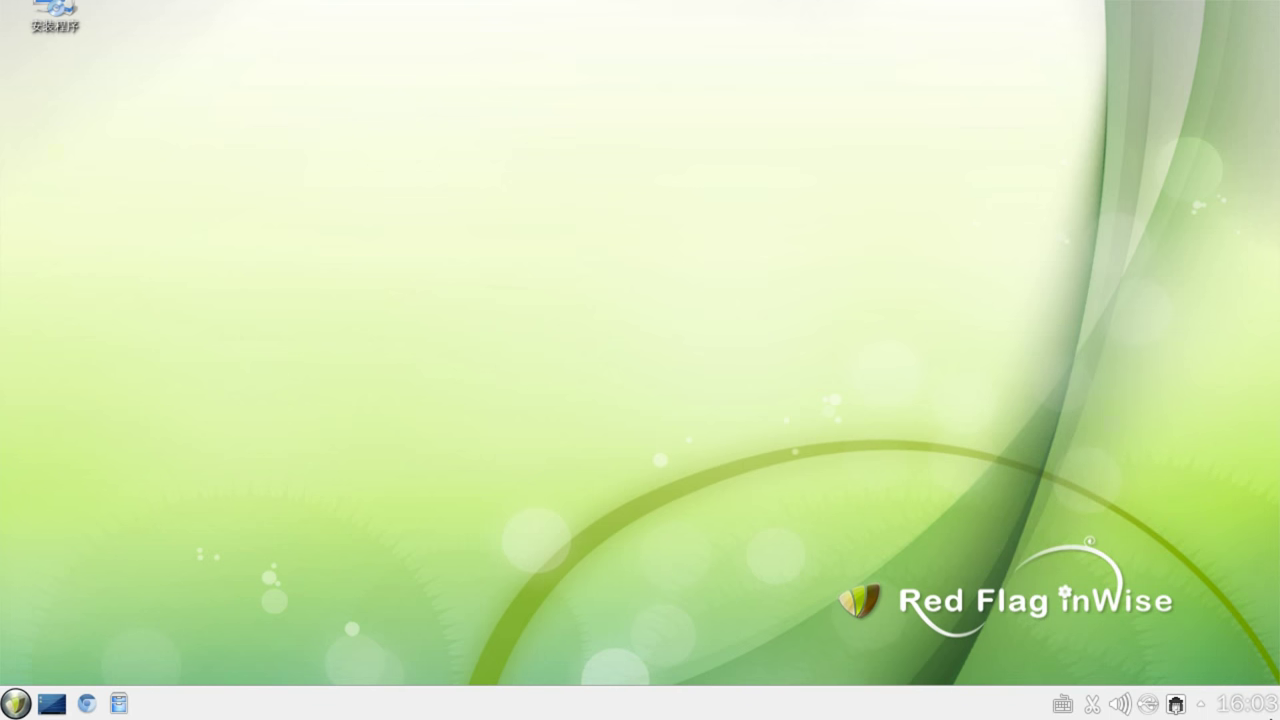
View the desktop's calendar and the network interfaces and connections, closing each one after viewing.
left_click(1236, 701)
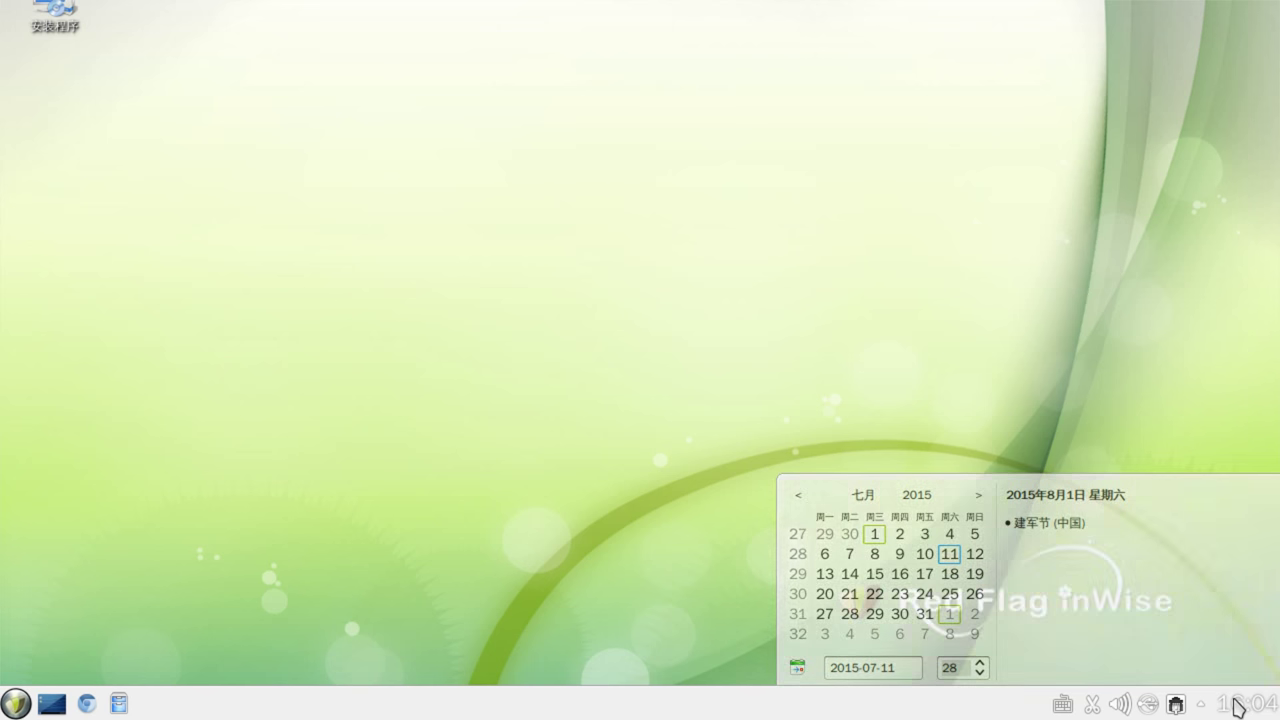
left_click(1236, 704)
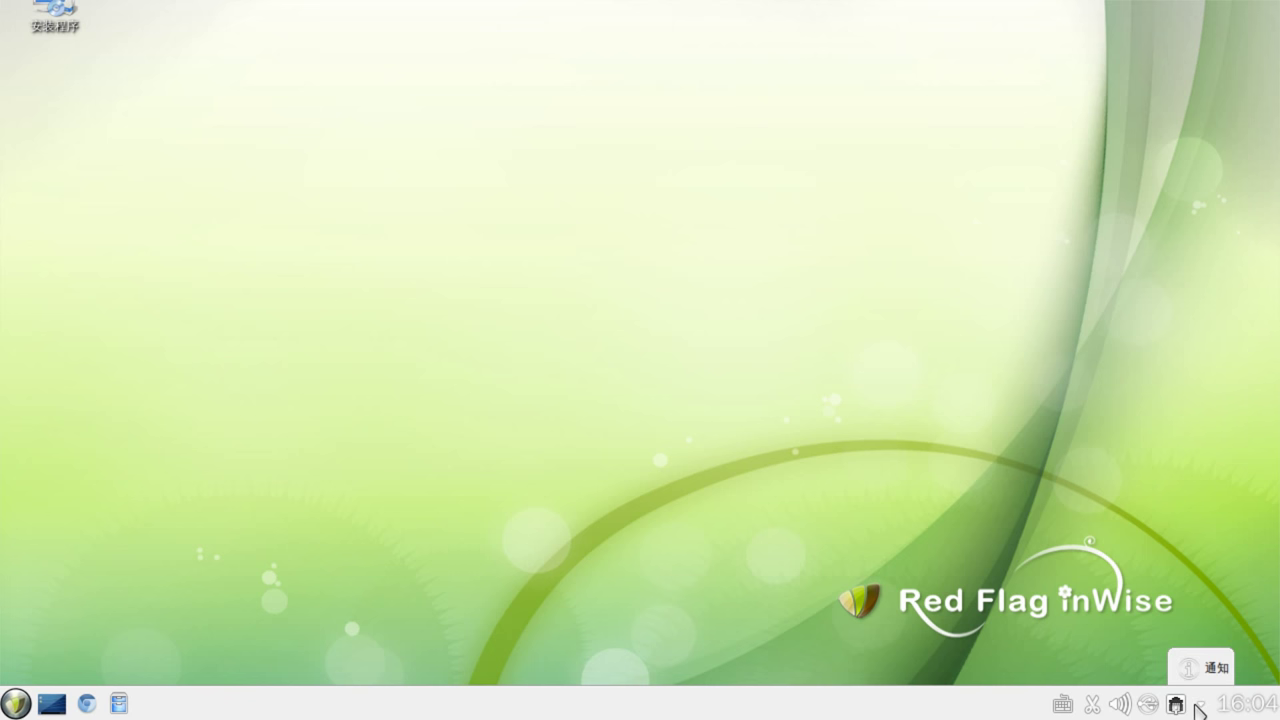
left_click(1176, 705)
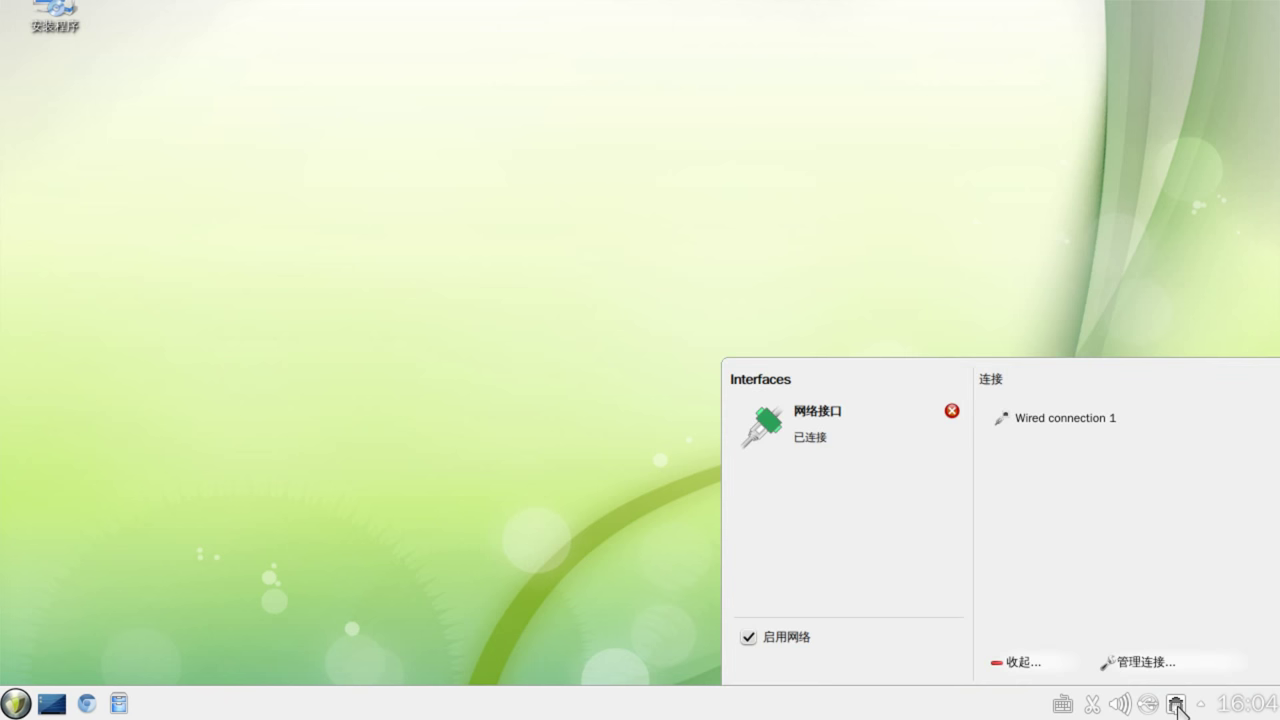
left_click(1177, 704)
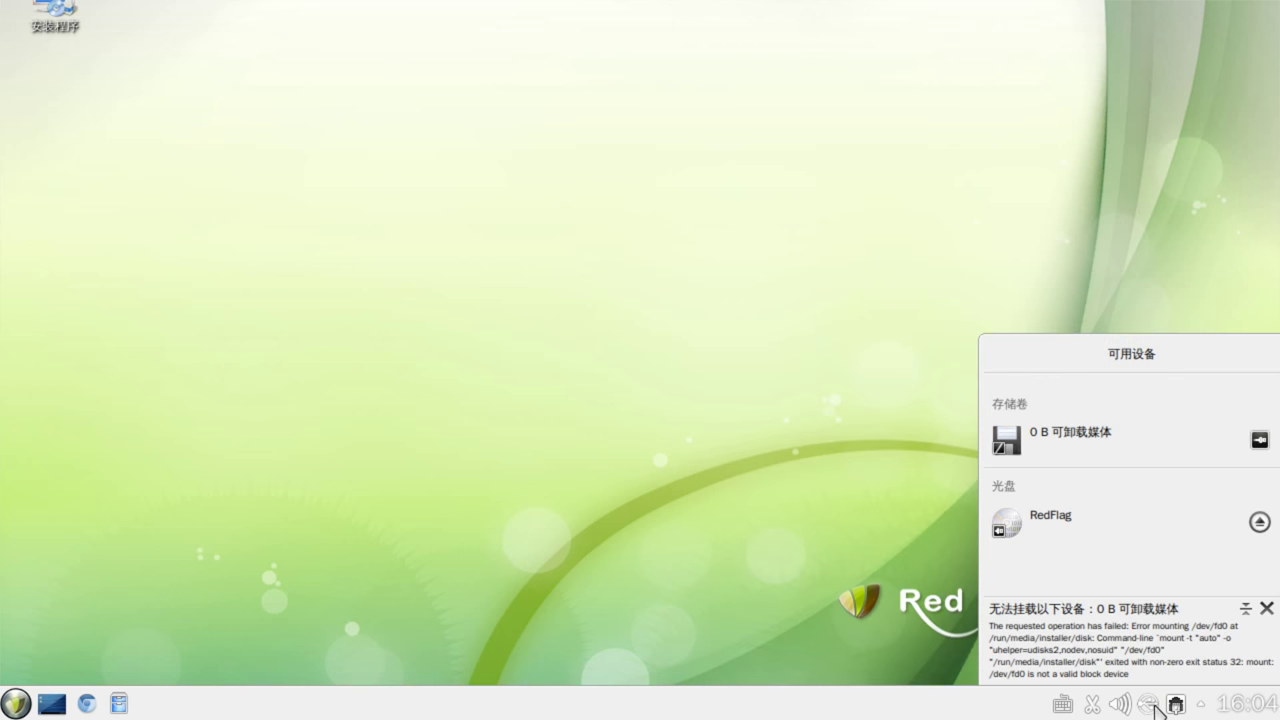
Check the available devices, volume controls and clipboard tool in the system tray.
left_click(1147, 705)
left_click(1121, 705)
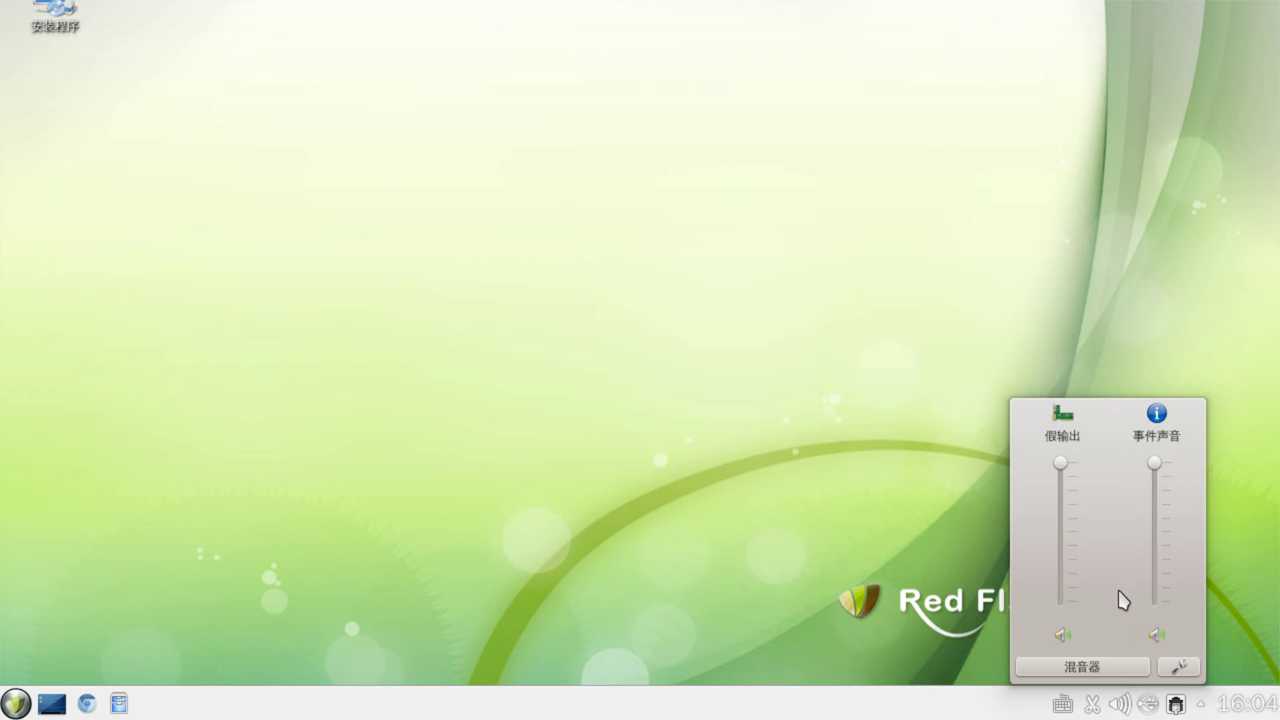
left_click(1060, 520)
left_click(1034, 717)
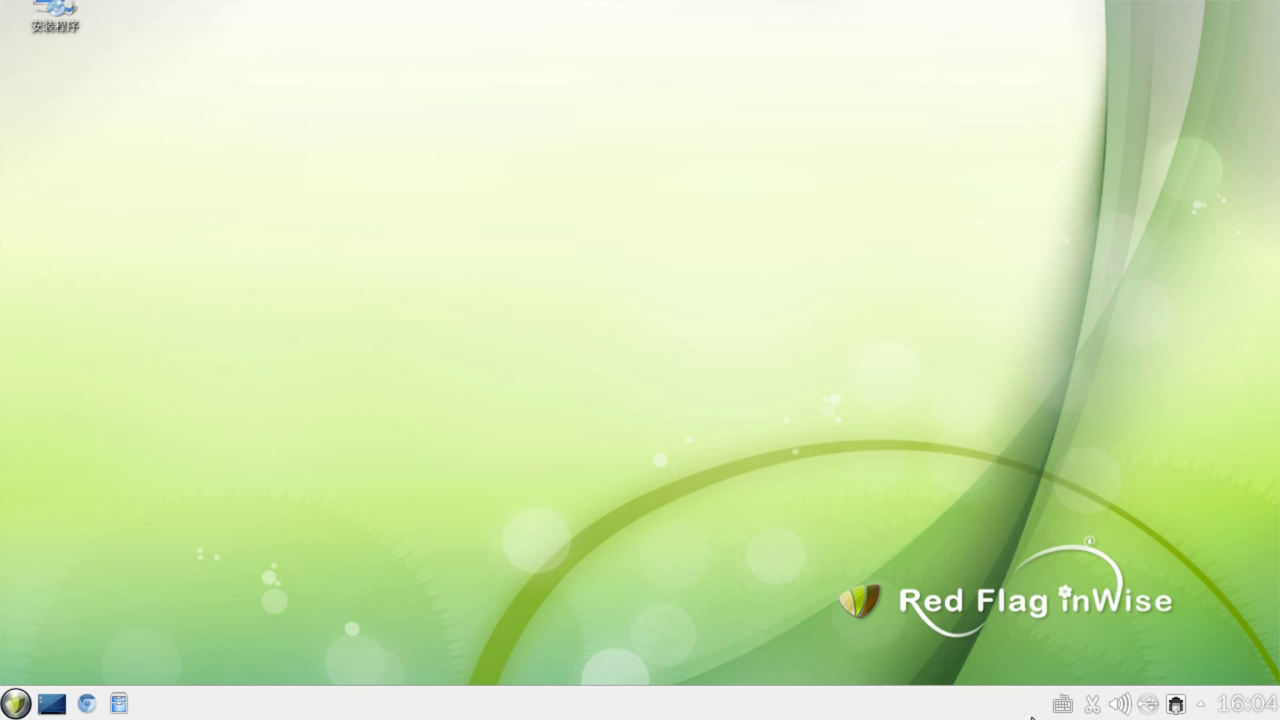
left_click(1092, 708)
left_click(1069, 716)
Open the Dolphin file manager and move its window towards the centre of the desktop.
left_click(124, 707)
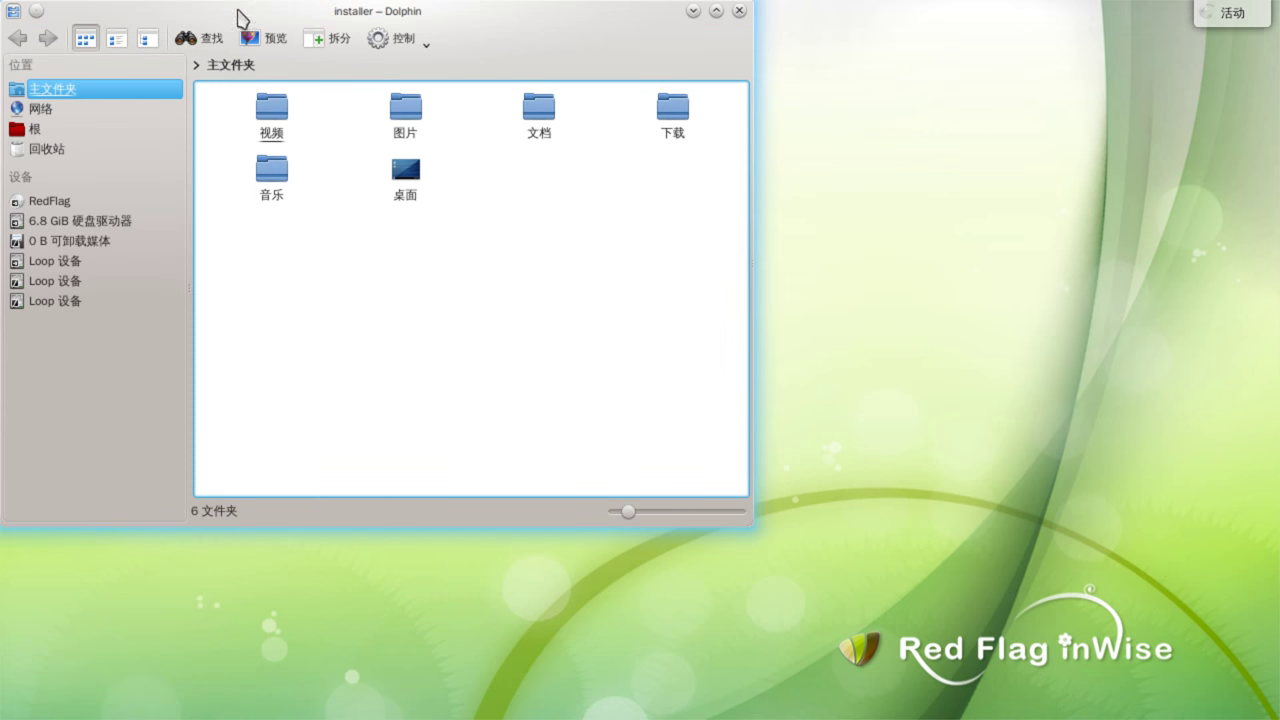
left_click_drag(240, 18, 556, 118)
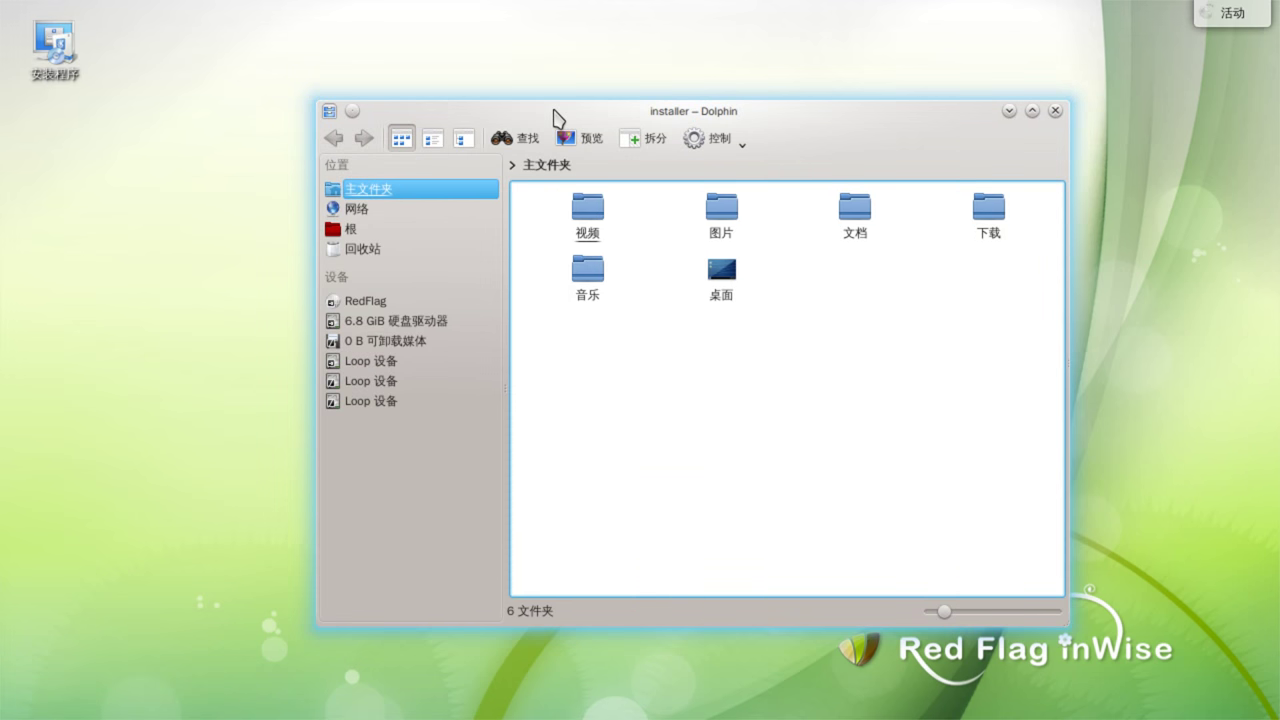
Turn on previews for the home folder and try the details and compact views before returning to icons.
left_click(736, 146)
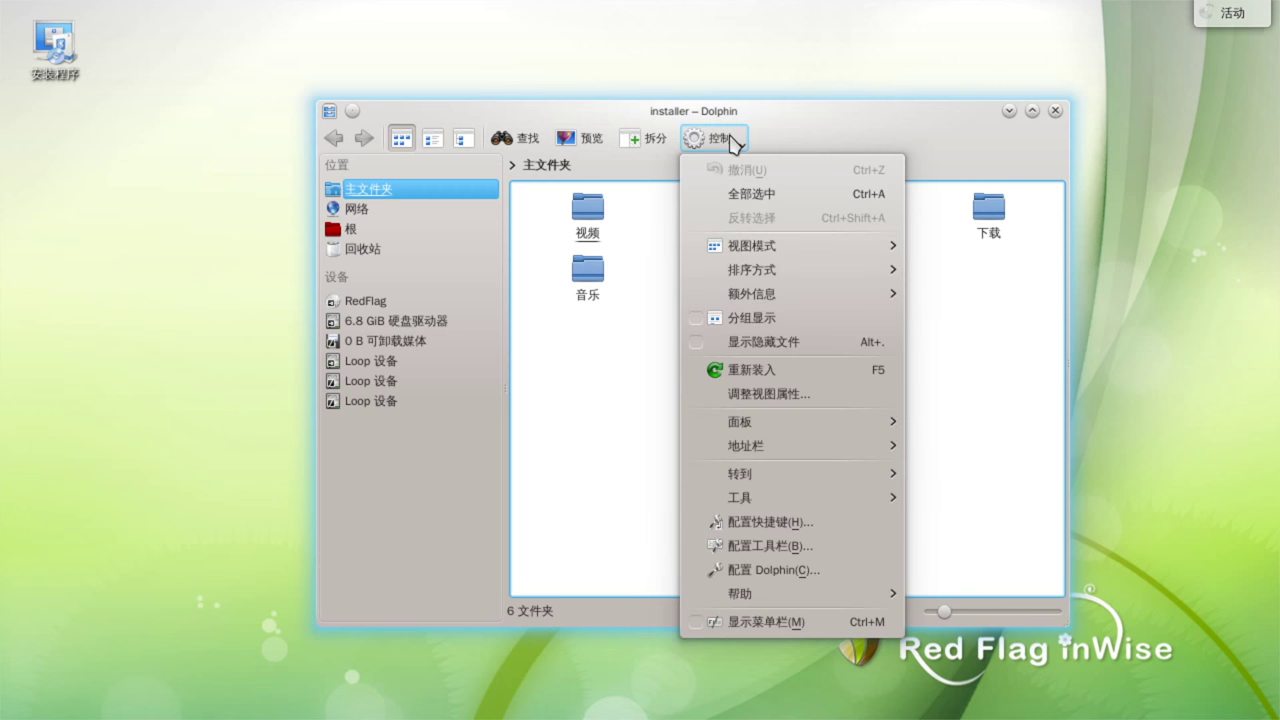
left_click(736, 146)
left_click(578, 150)
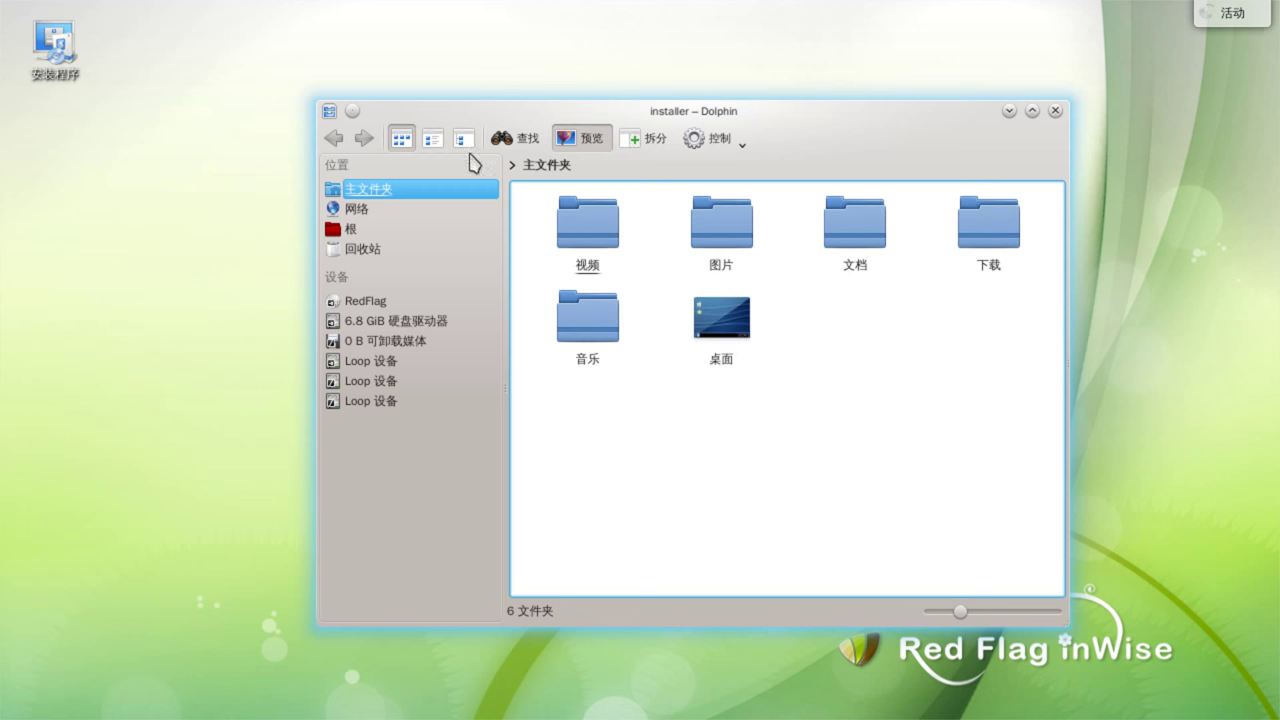
left_click(464, 148)
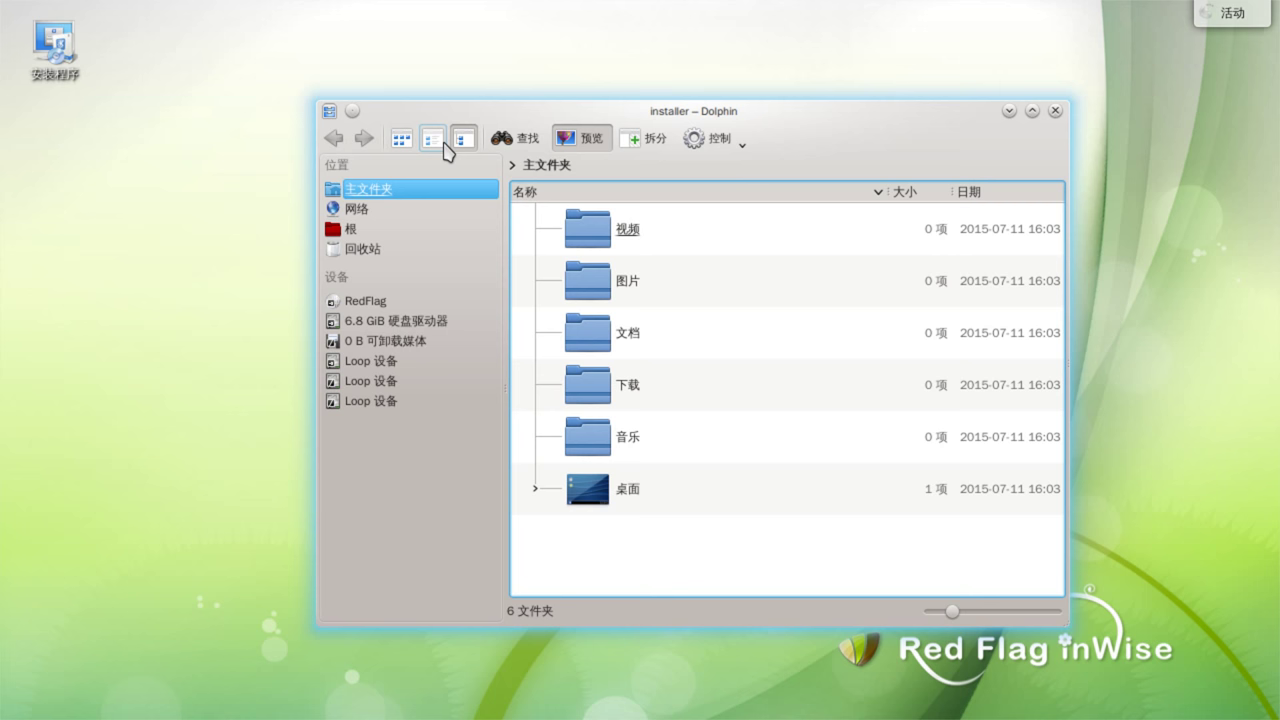
left_click(443, 146)
left_click(410, 145)
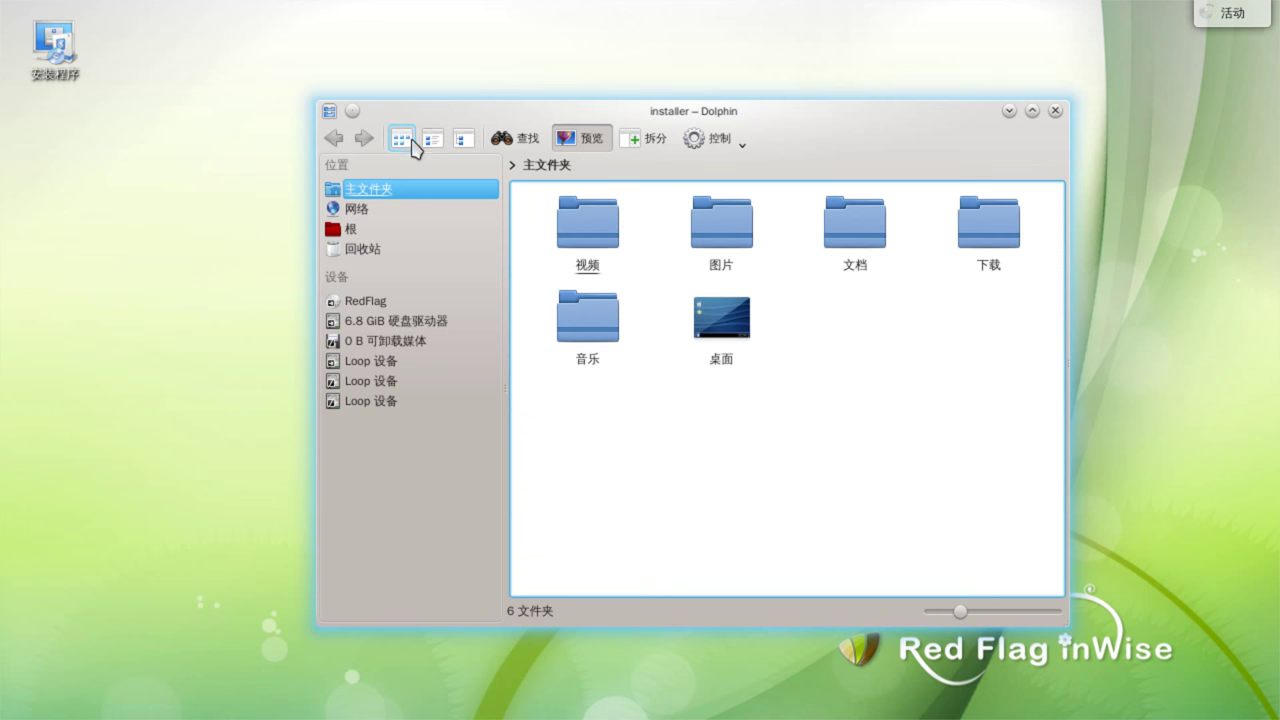
Browse the network, root and trash locations in the file manager, and return to the home folder.
left_click(358, 212)
left_click(362, 228)
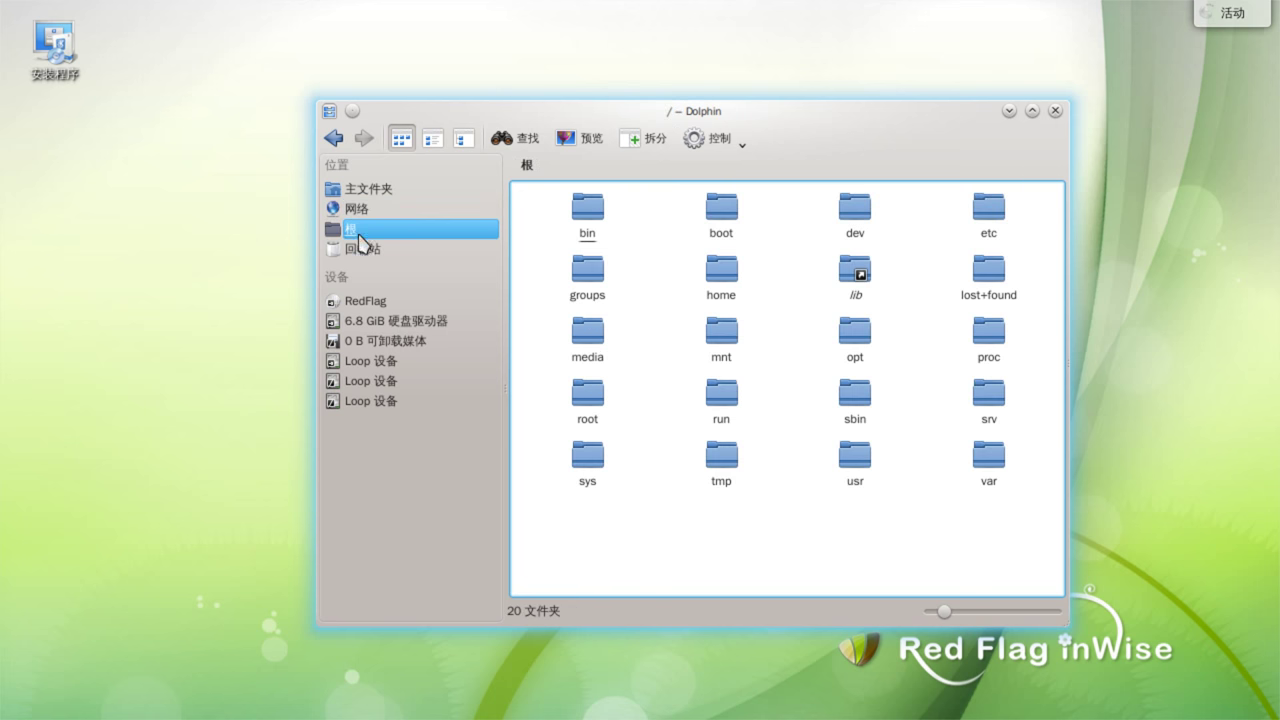
left_click(363, 250)
left_click(360, 209)
left_click(365, 189)
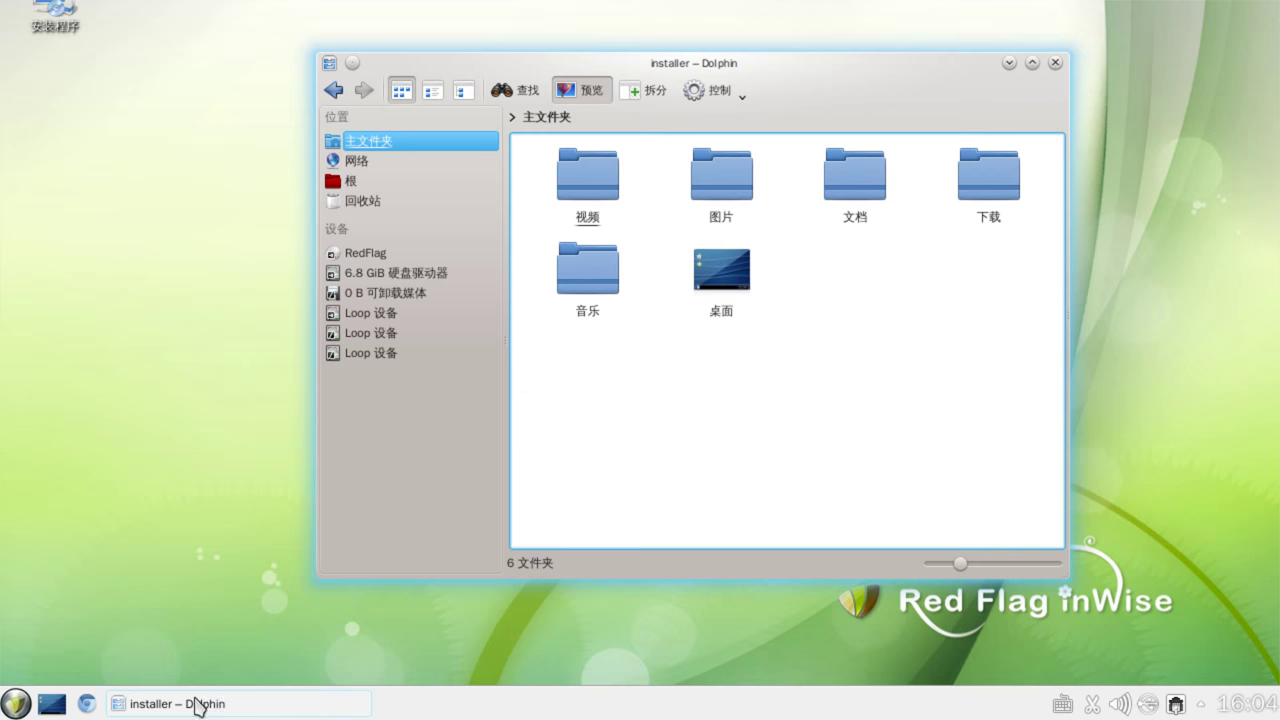
Minimise all open windows to show the desktop, and restore the file manager window.
left_click(54, 707)
left_click(54, 707)
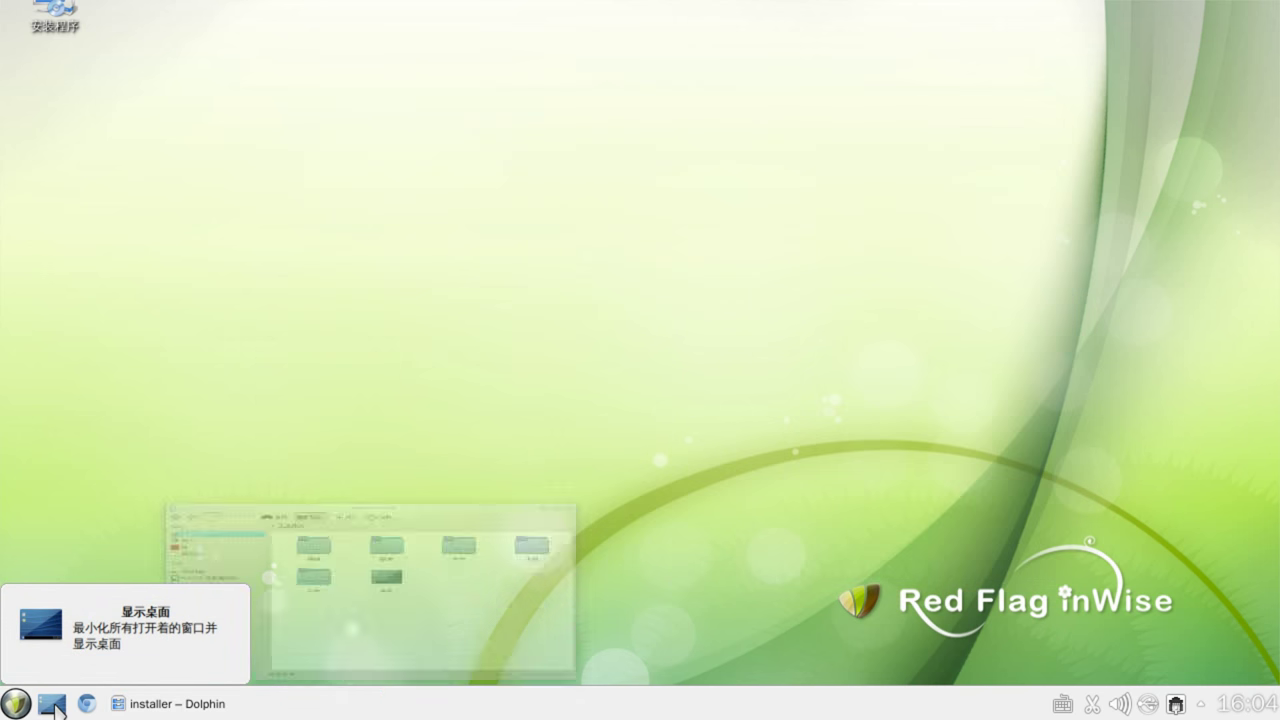
Launch System Settings and open the font management page from the system administration section.
left_click(16, 702)
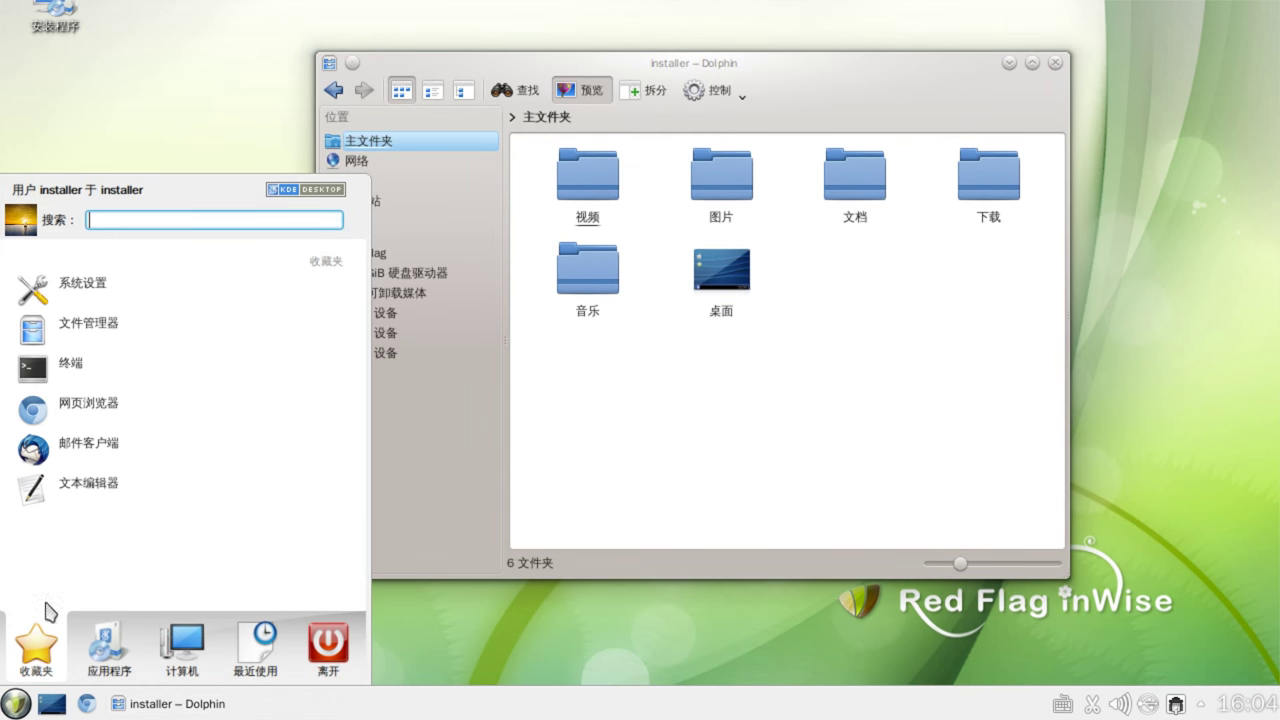
left_click(127, 289)
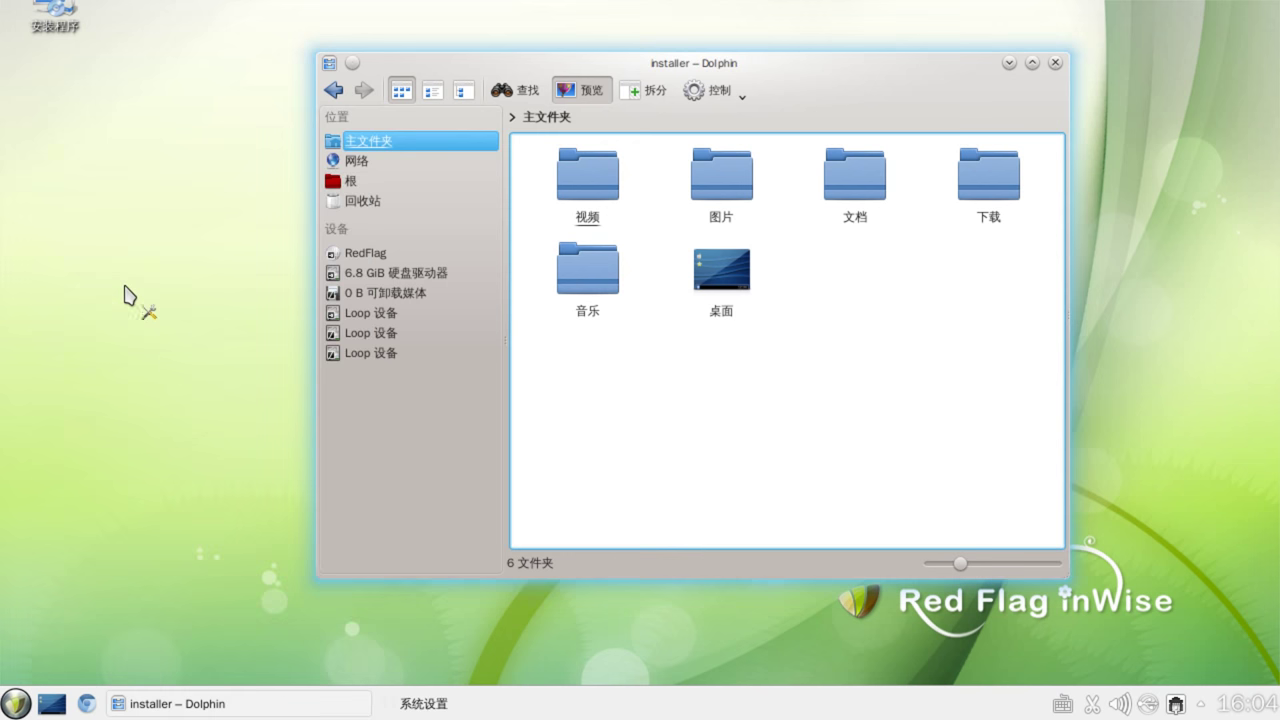
left_click_drag(276, 198, 443, 127)
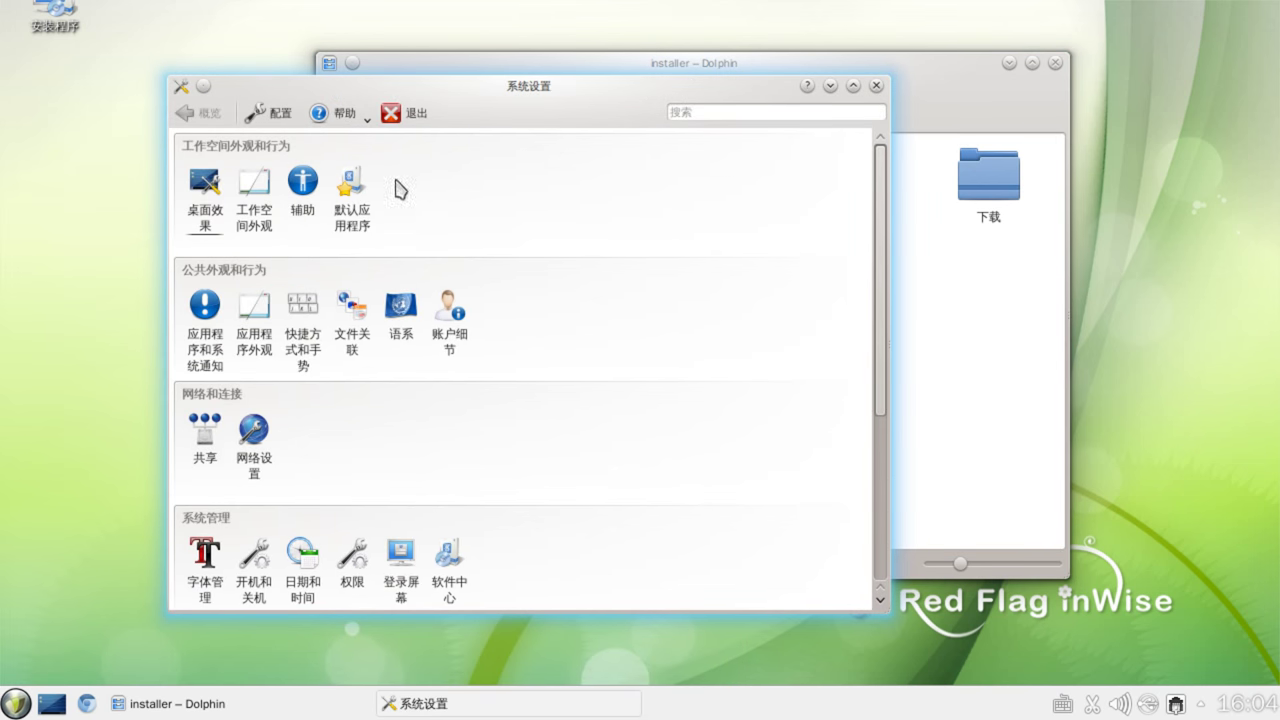
left_click(198, 588)
left_click(198, 588)
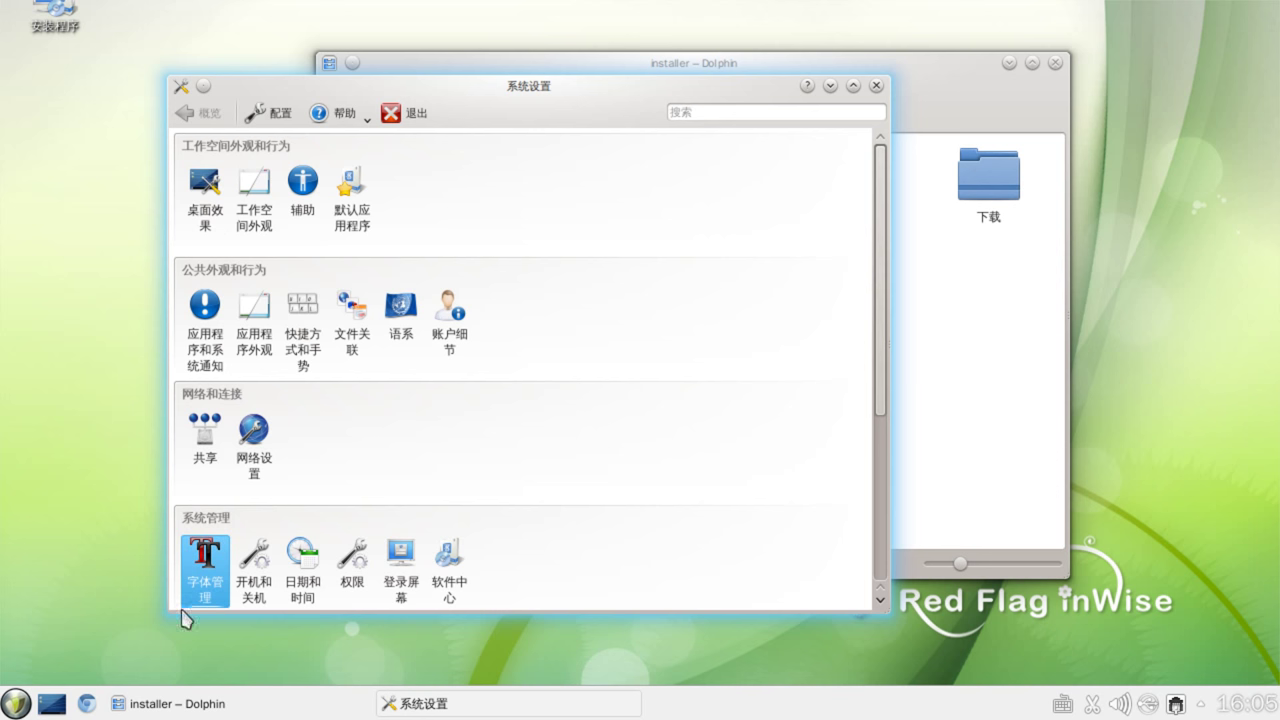
left_click(203, 586)
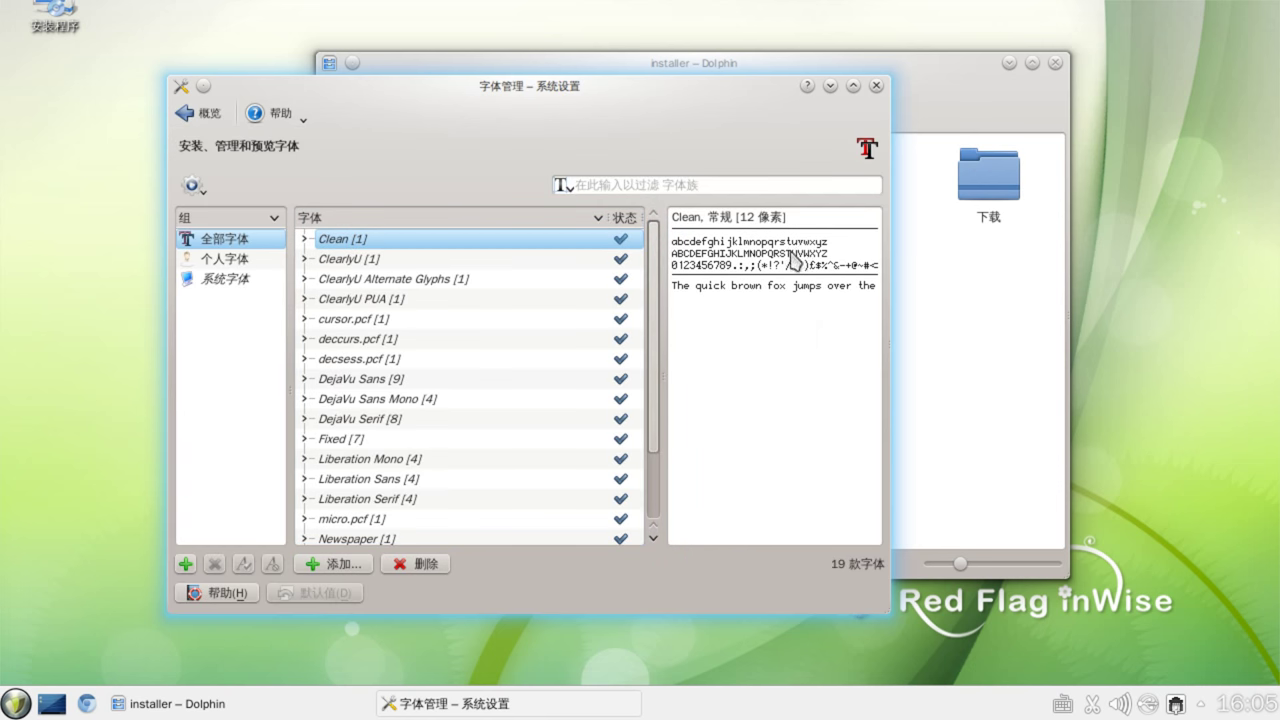
Filter the font list by "huuh", clear the filter, and close System Settings.
left_click(661, 184)
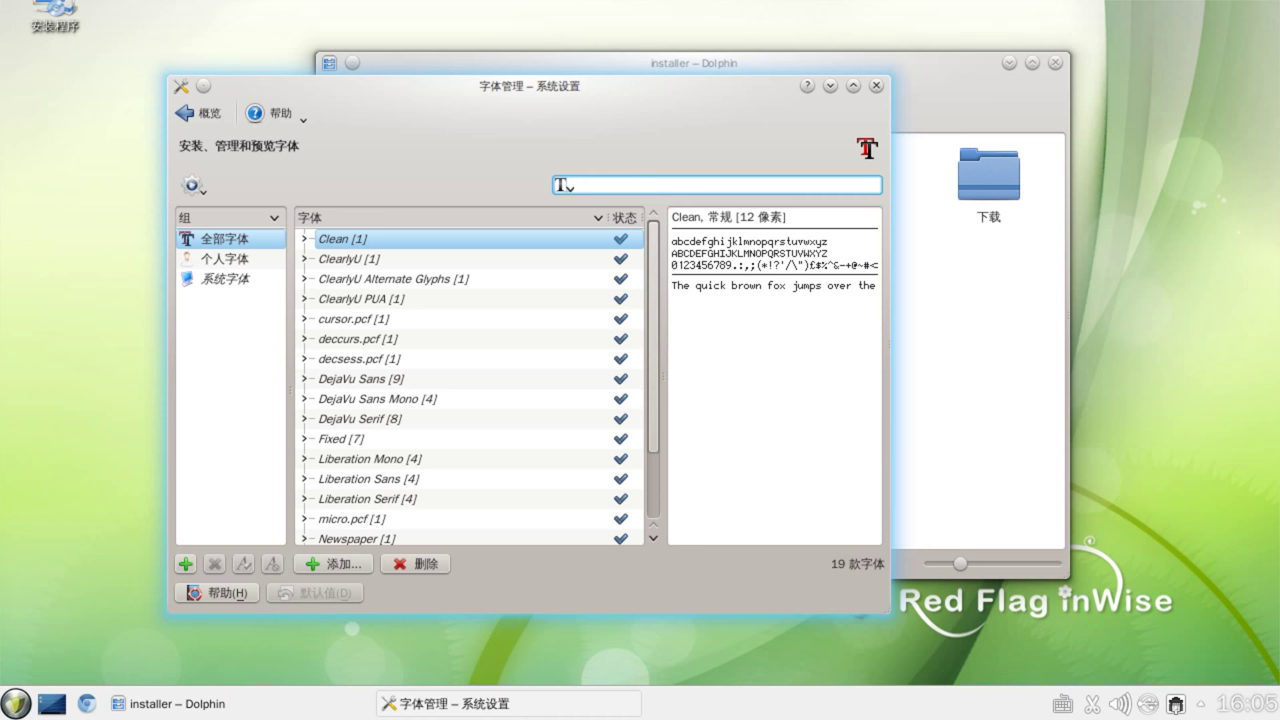
type("huuh")
key("BackSpace")
key("BackSpace")
key("BackSpace")
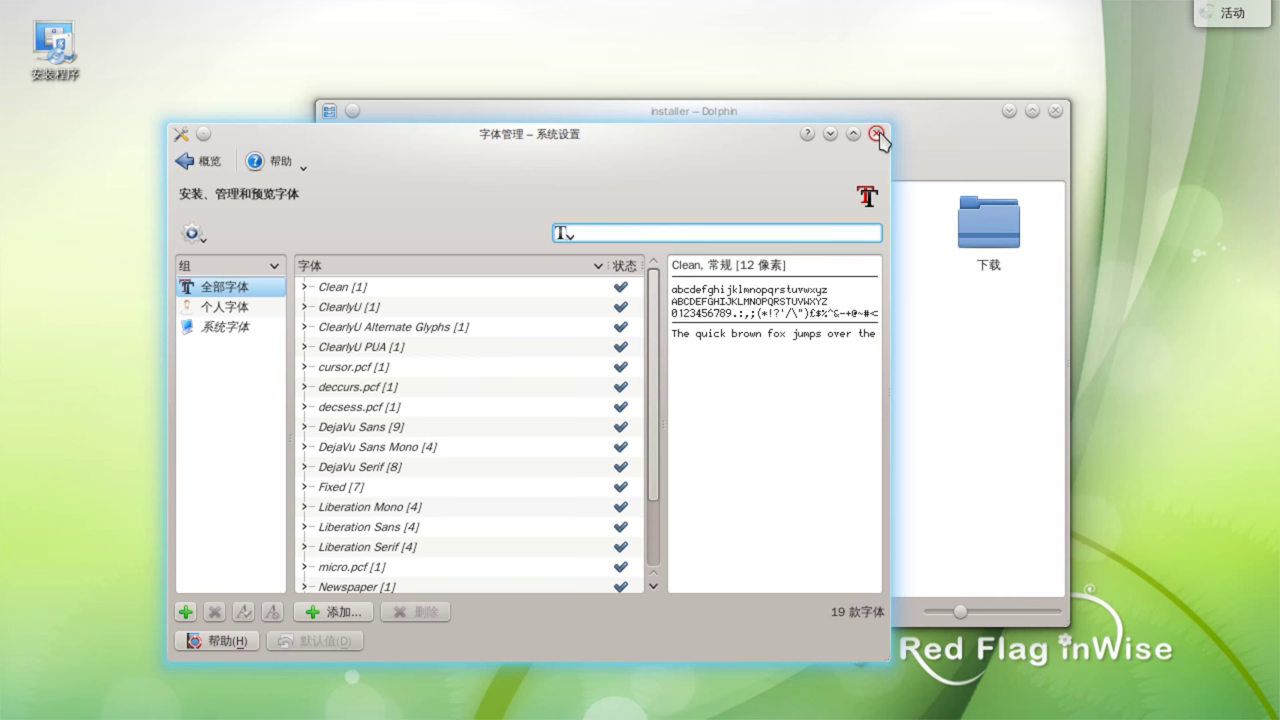
left_click(877, 133)
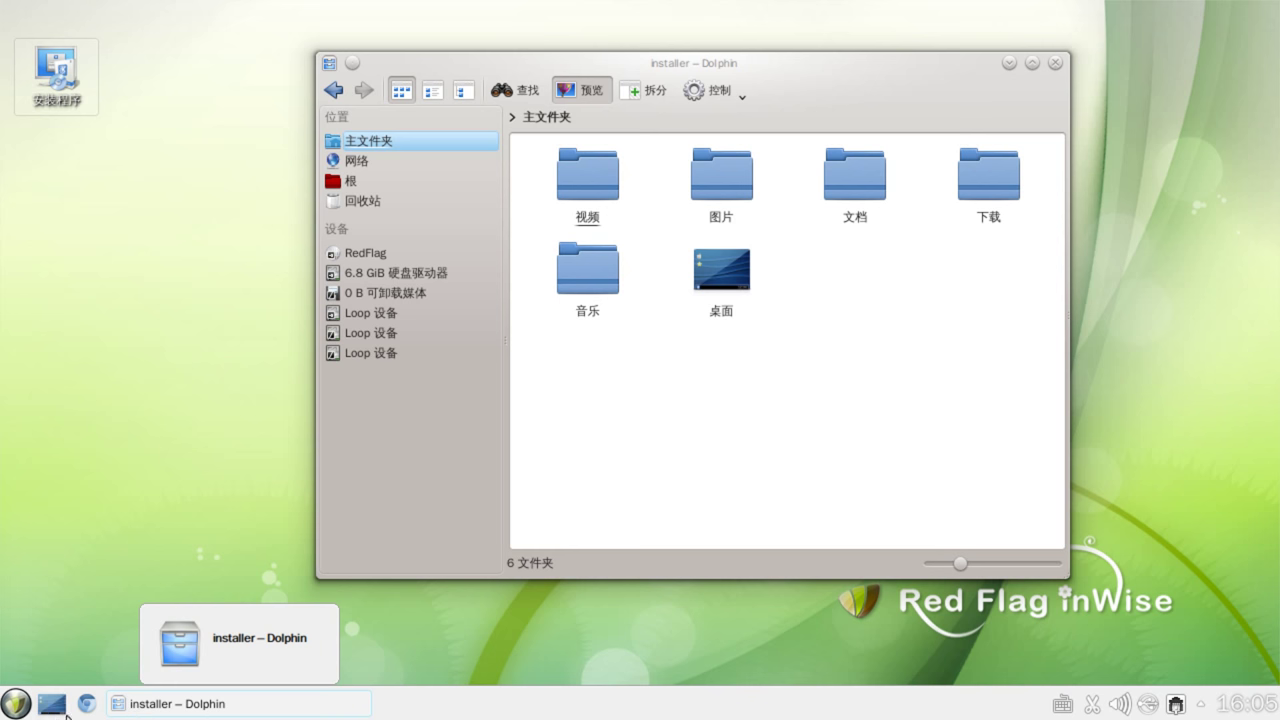
Open a terminal window and show the full kernel and system information with uname -a.
left_click(17, 704)
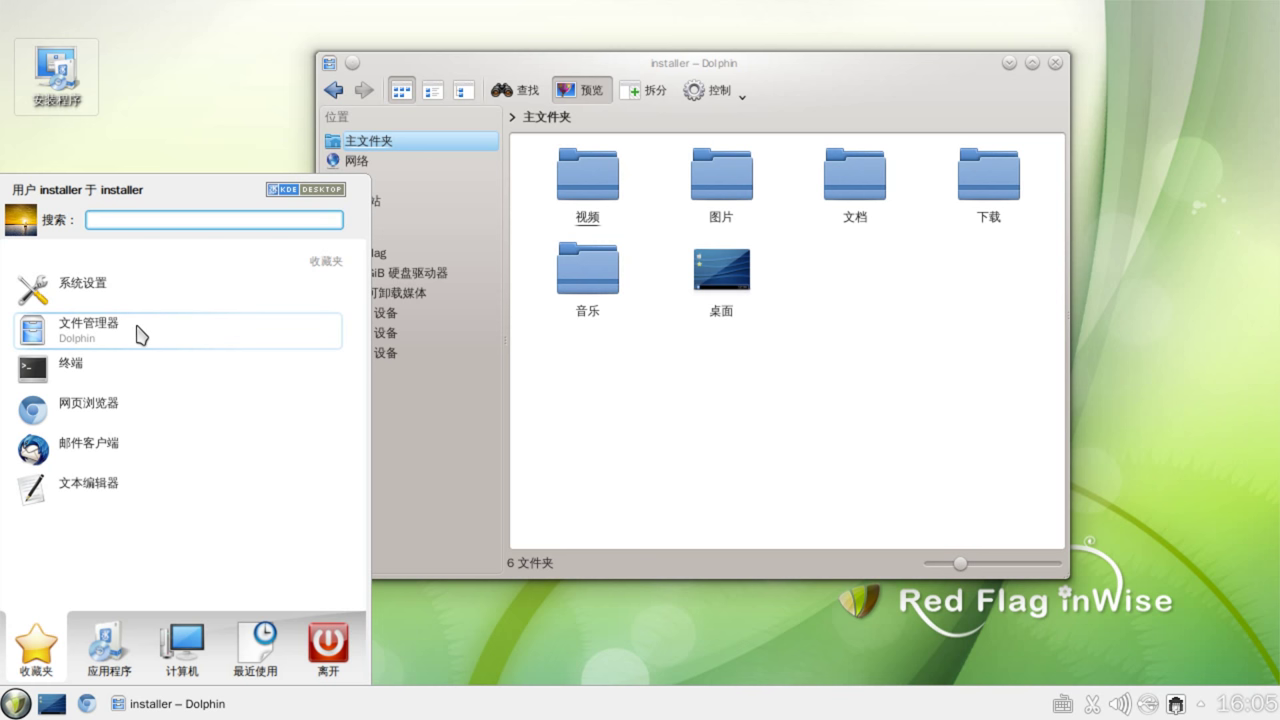
left_click(128, 382)
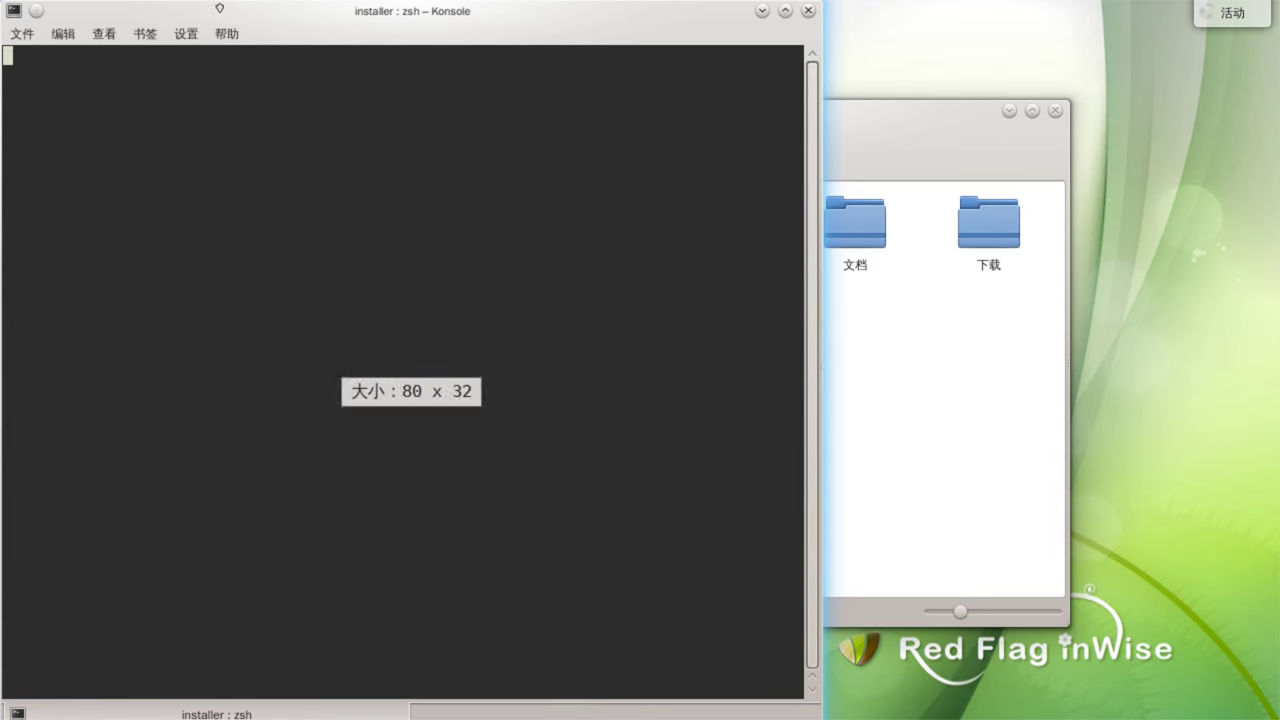
left_click_drag(268, 12, 526, 41)
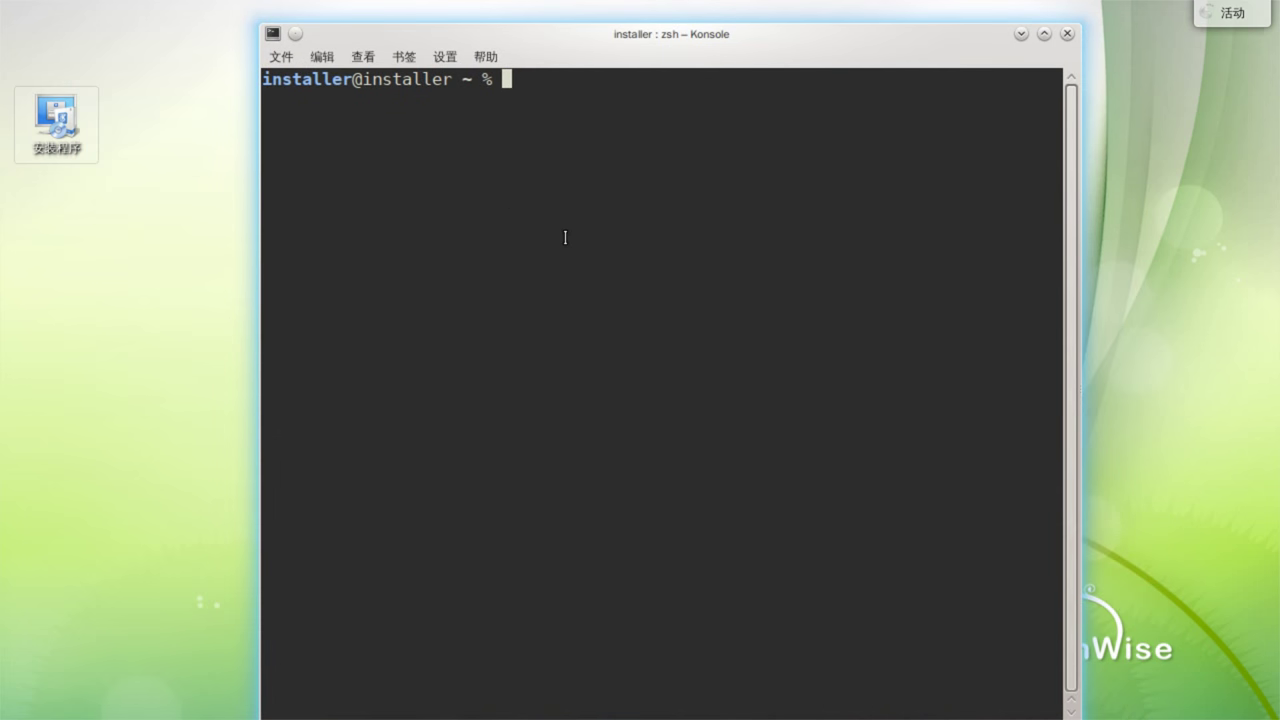
type("uname -a")
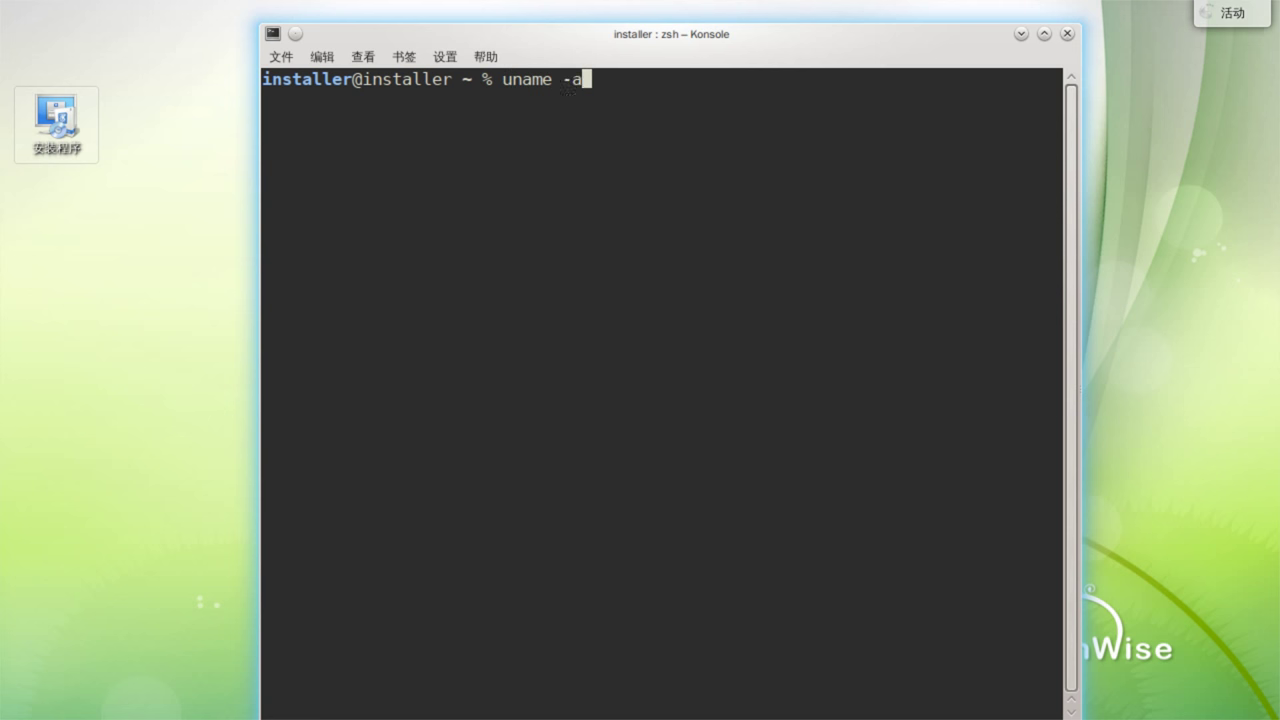
key("Return")
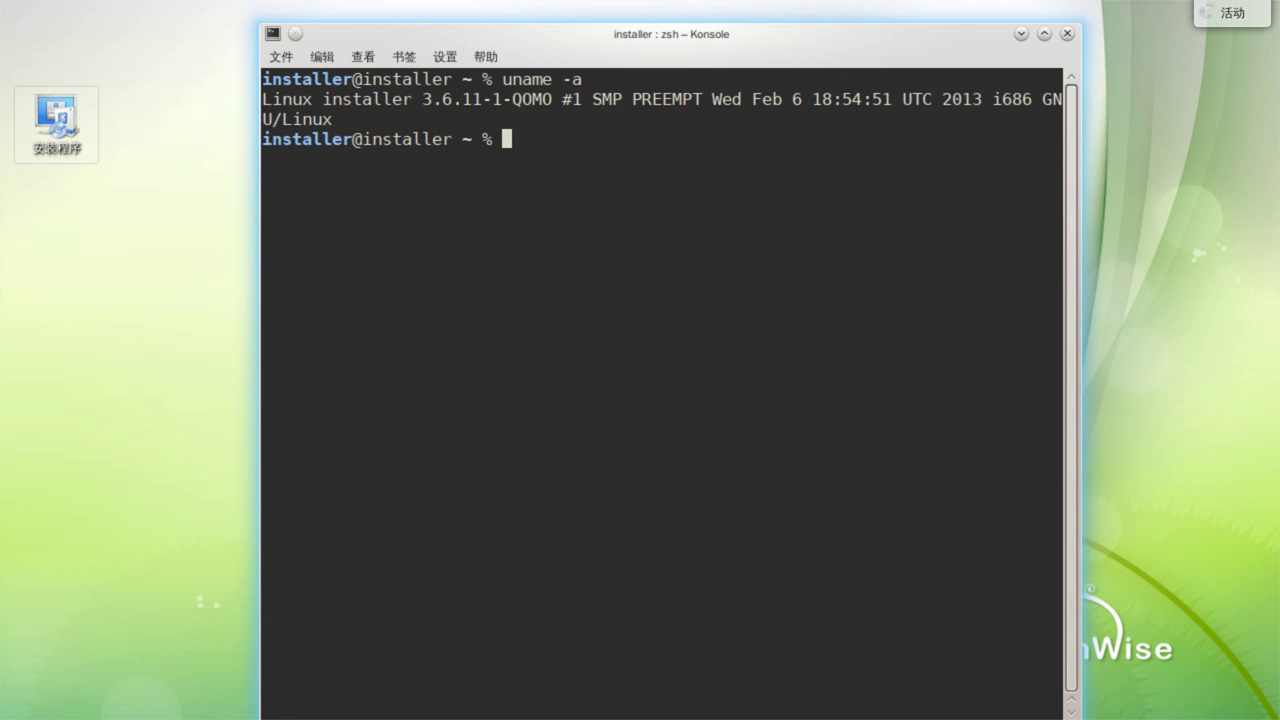
Print the contents of /etc/os-release in the terminal with cat.
type("cat /etc/o")
key("Tab")
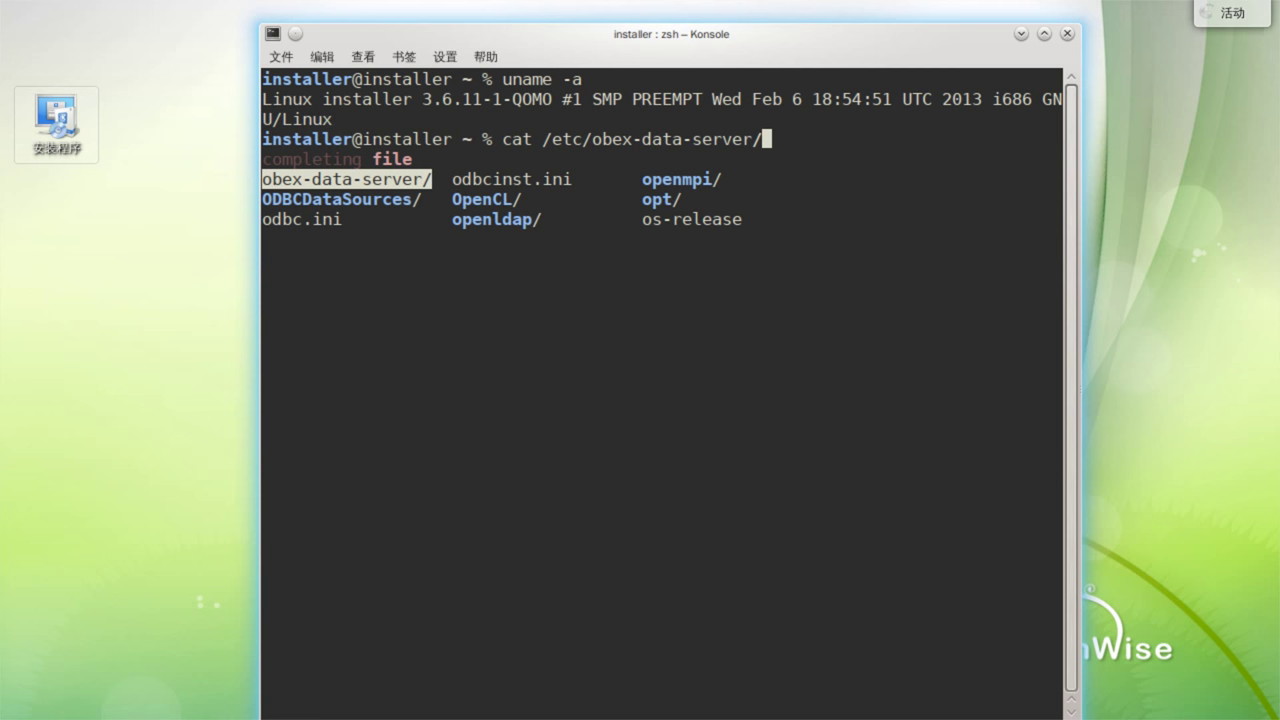
key("Tab")
key("Tab")
key("Tab")
key("Tab")
key("Tab")
key("Tab")
key("Tab")
key("Tab")
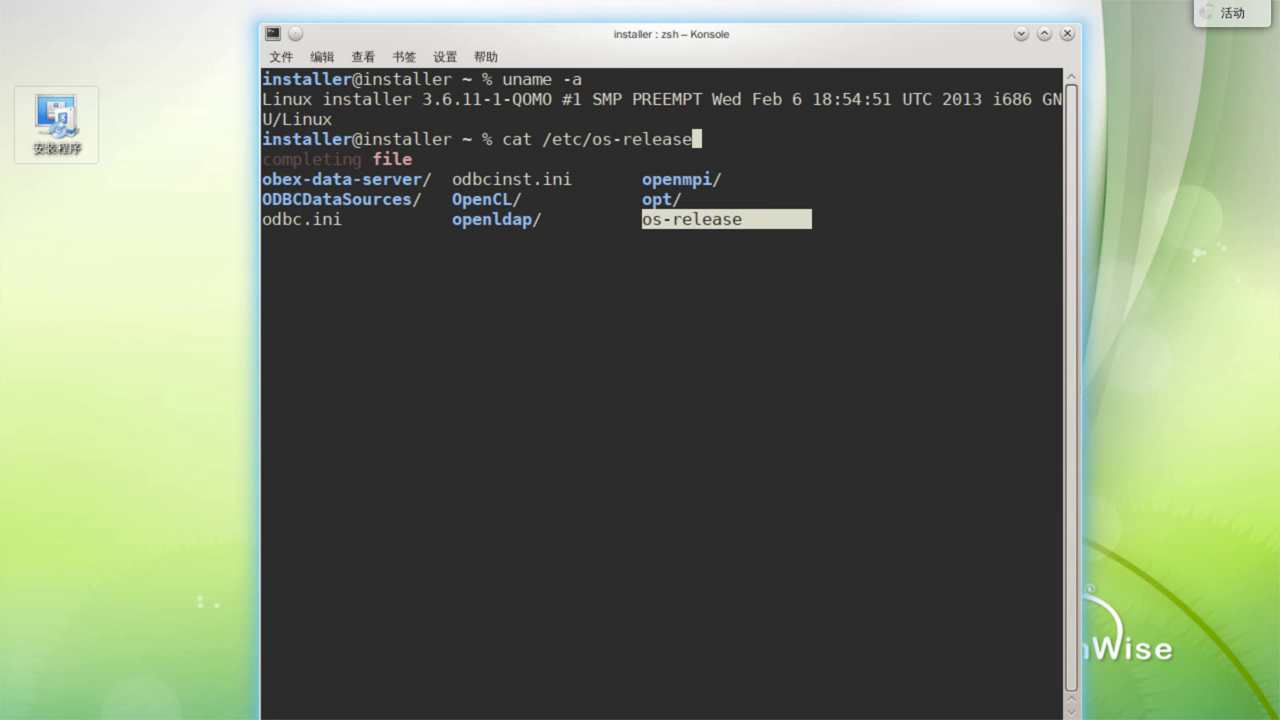
key("Return")
key("Return")
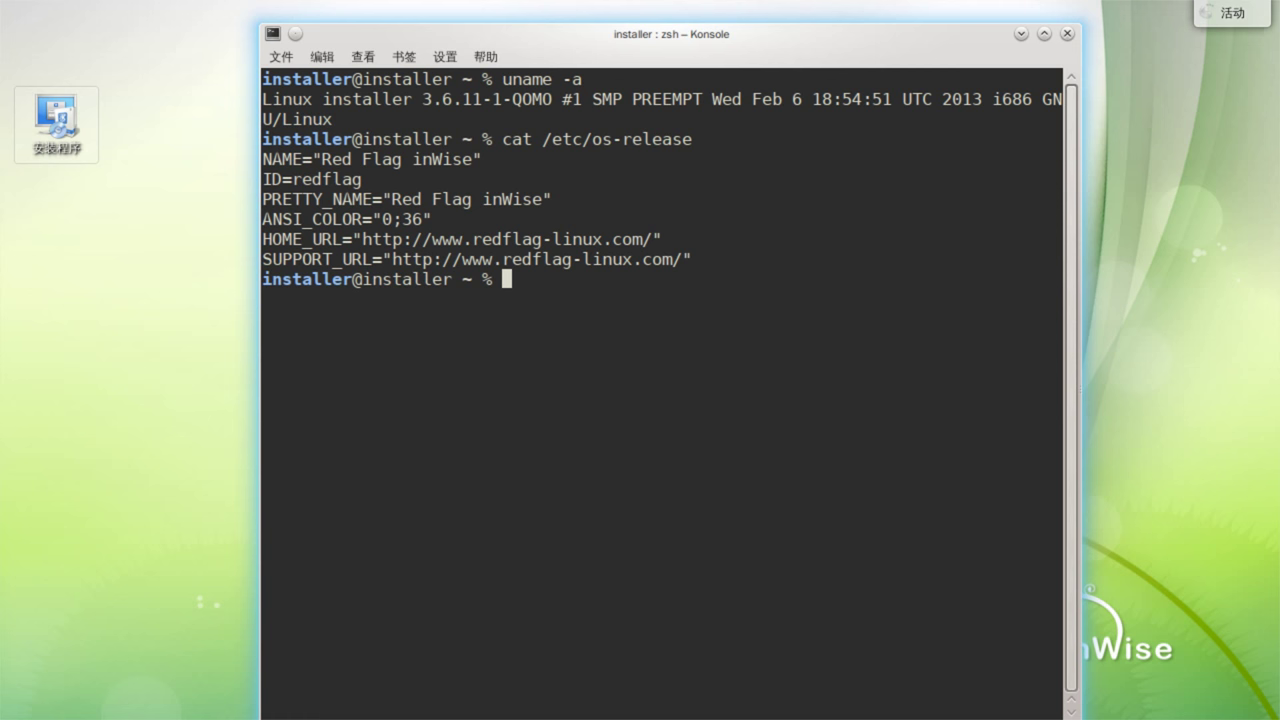
List the running processes as a tree with pstree.
type("pstree")
key("Return")
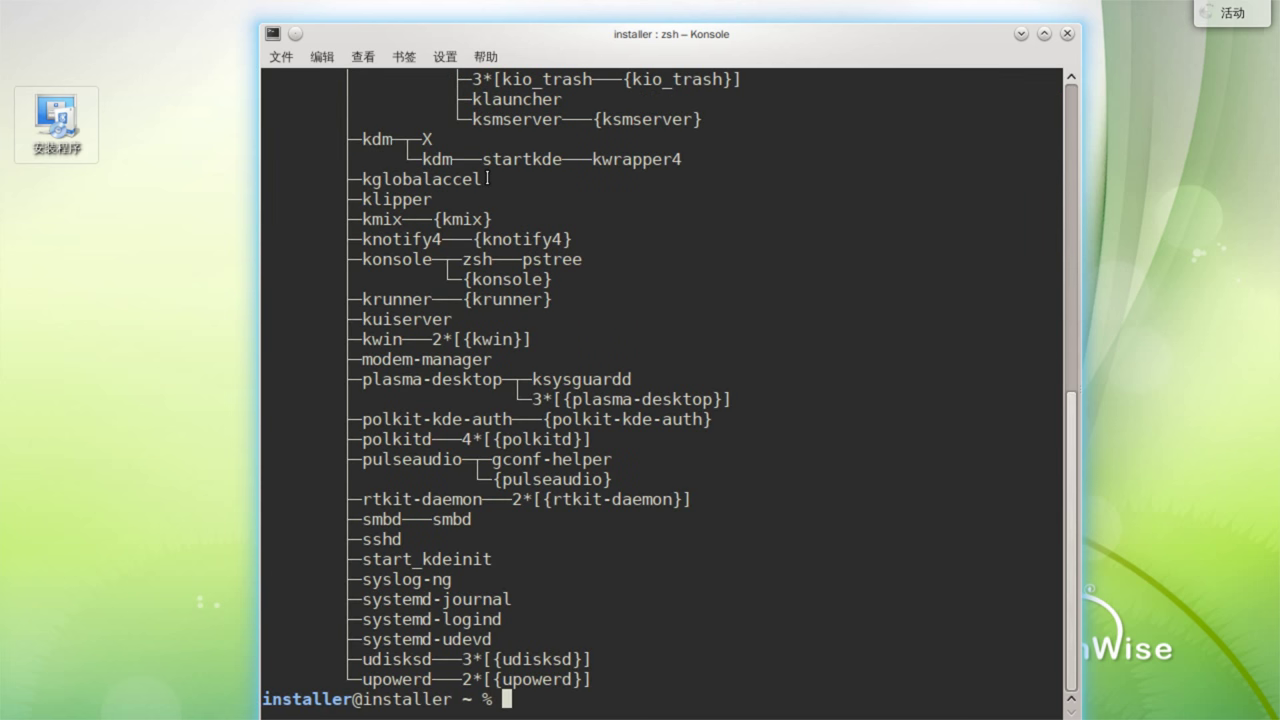
Look through the process tree printed by pstree in the terminal.
scroll(487, 178, "up", 5)
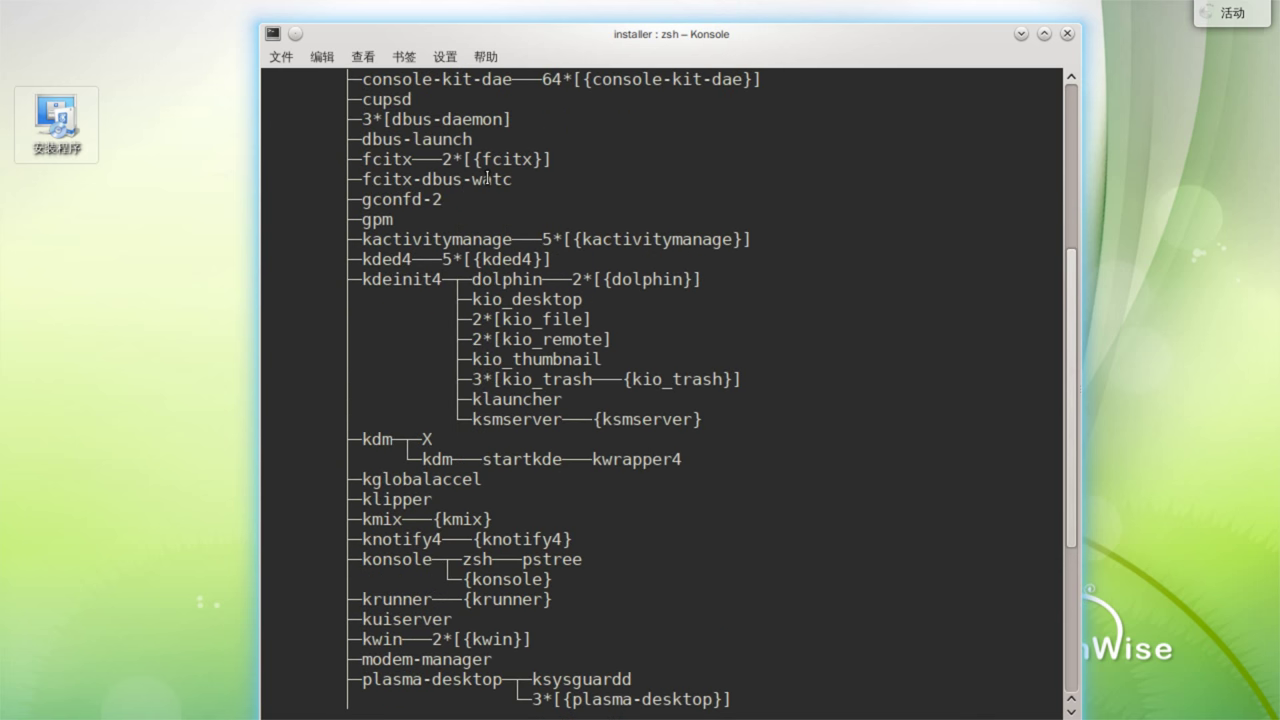
scroll(487, 178, "down", 5)
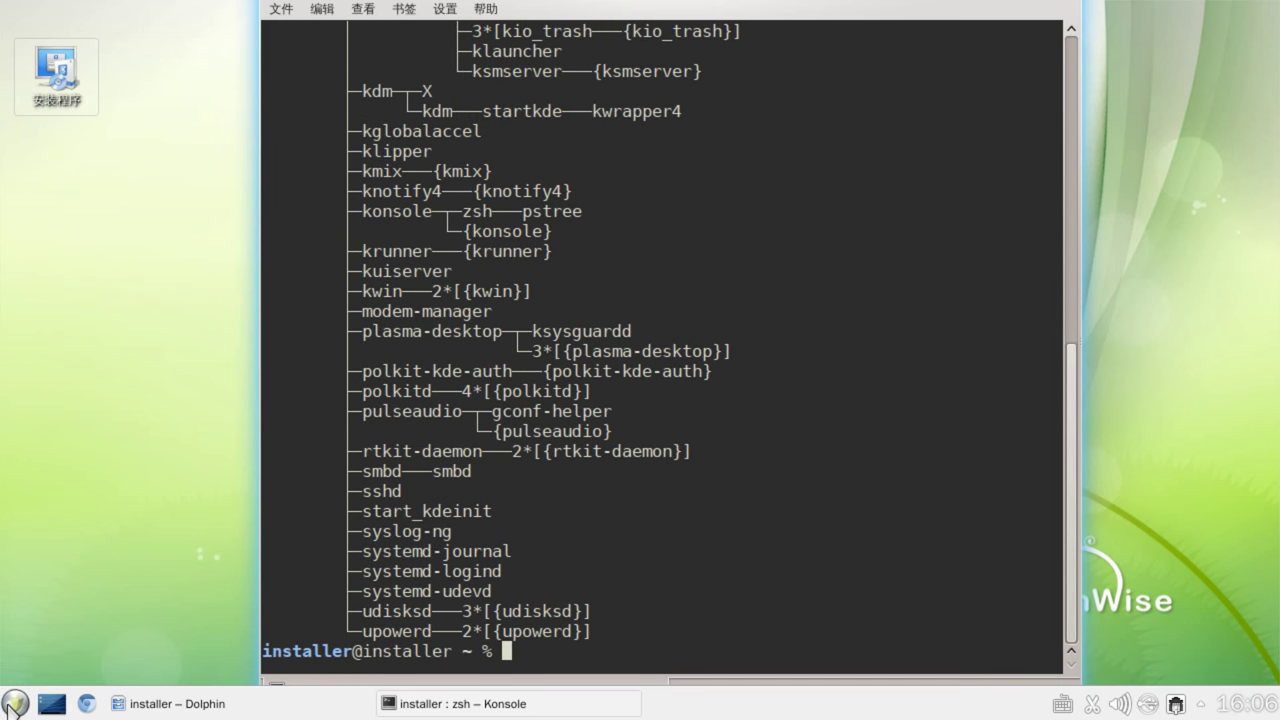
Browse the 办公 (Office) and 多媒体 (Multimedia) categories of the installed applications.
left_click(15, 702)
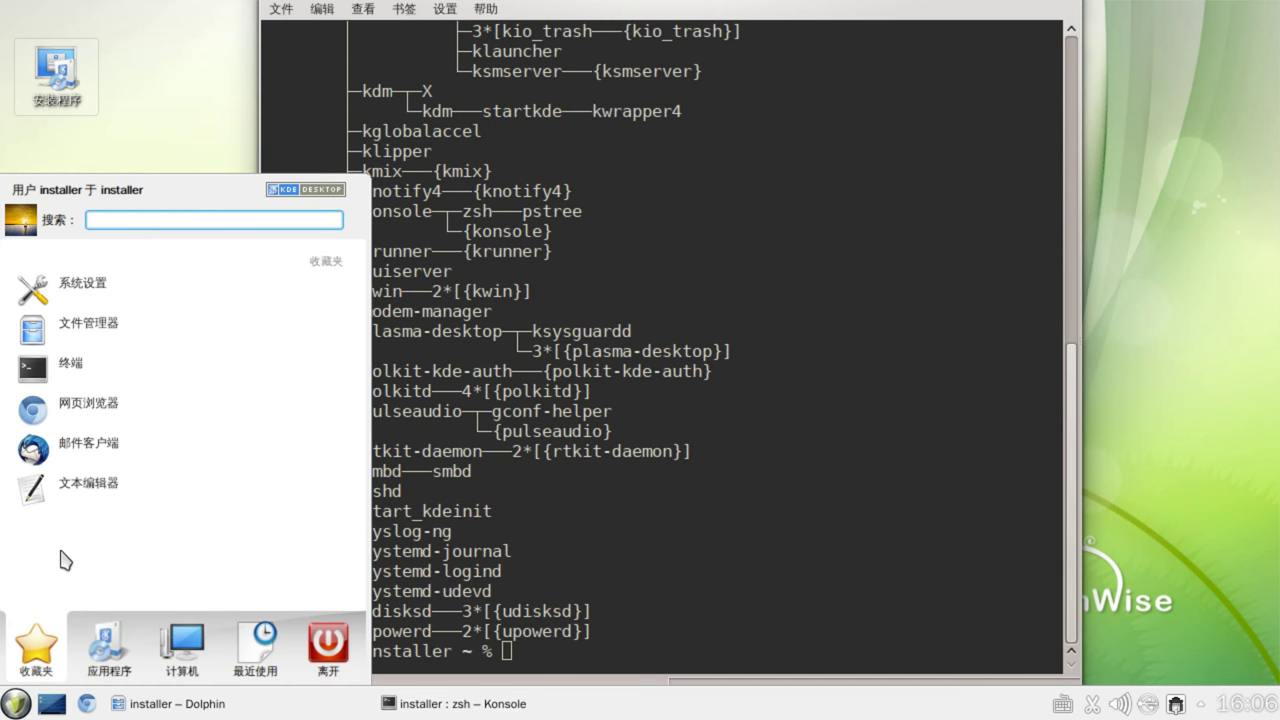
left_click(109, 645)
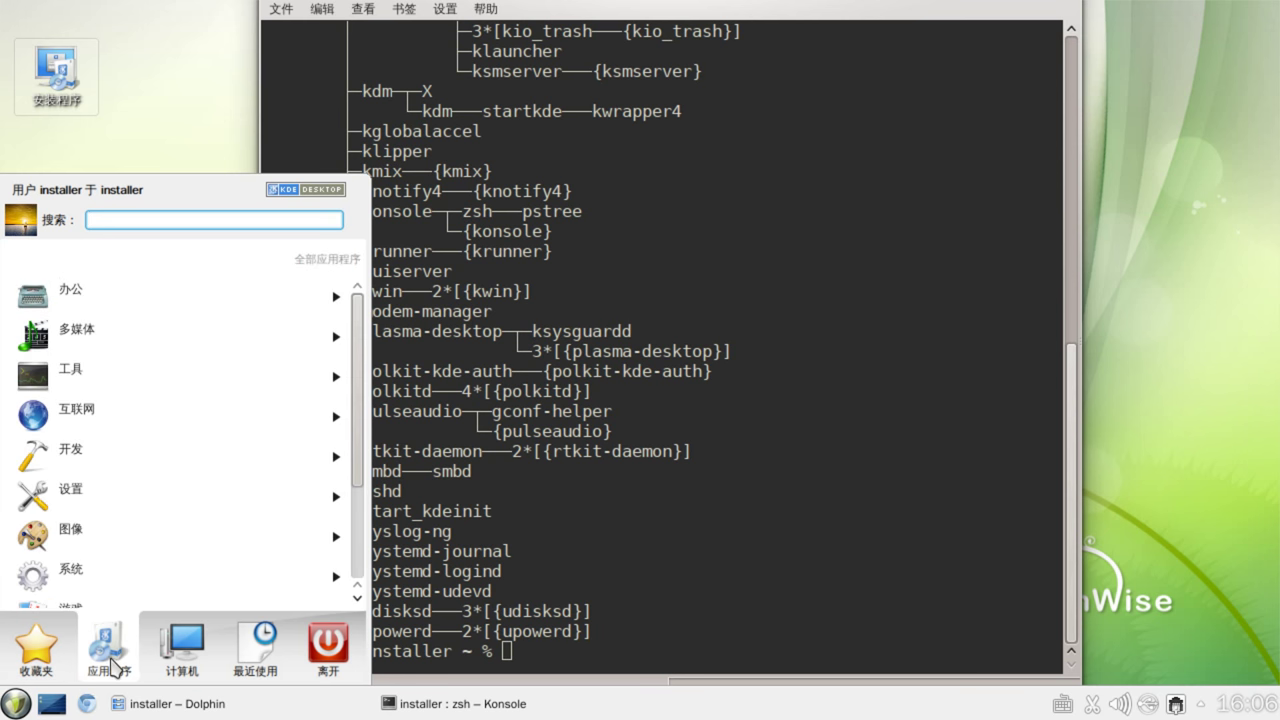
left_click(113, 317)
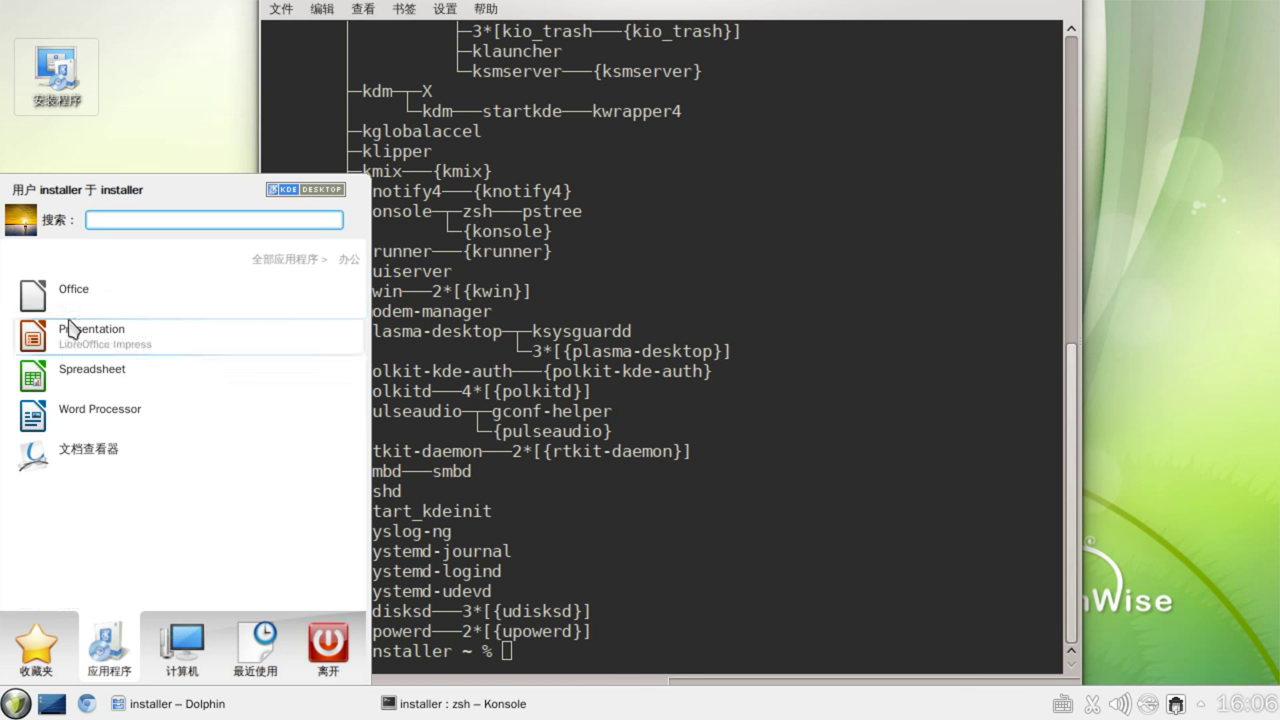
left_click(284, 264)
left_click(164, 338)
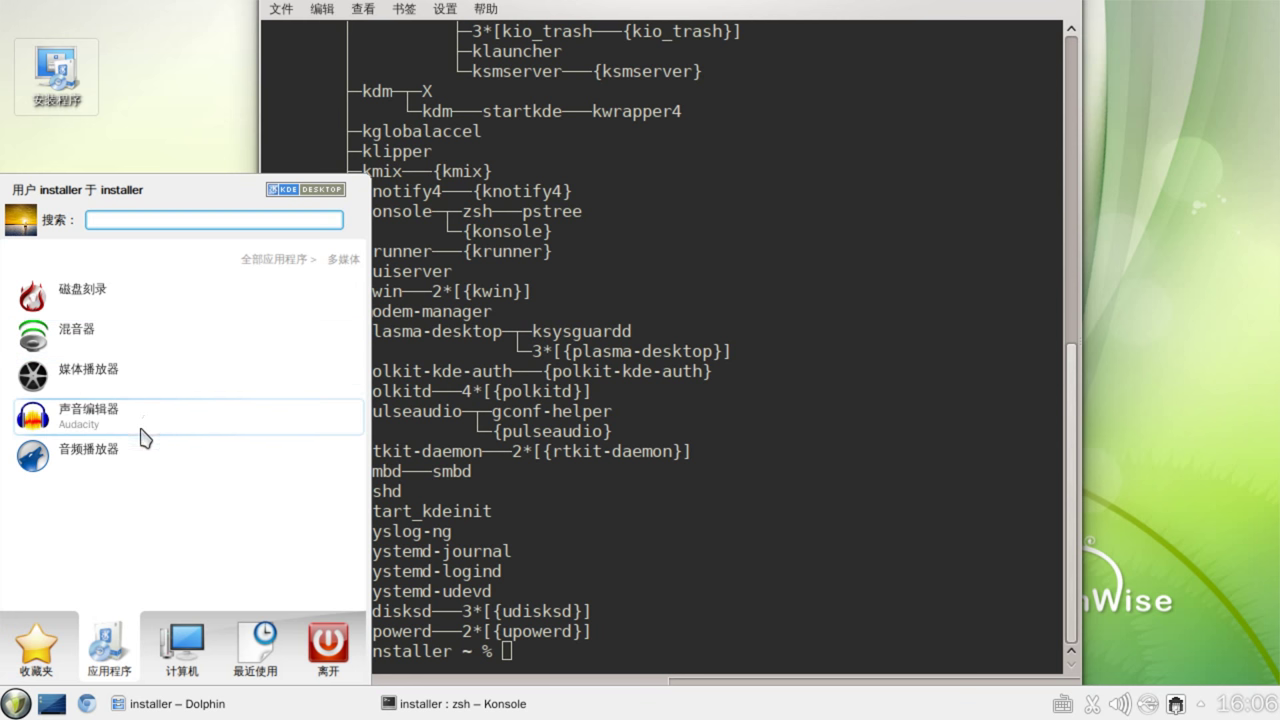
left_click(278, 259)
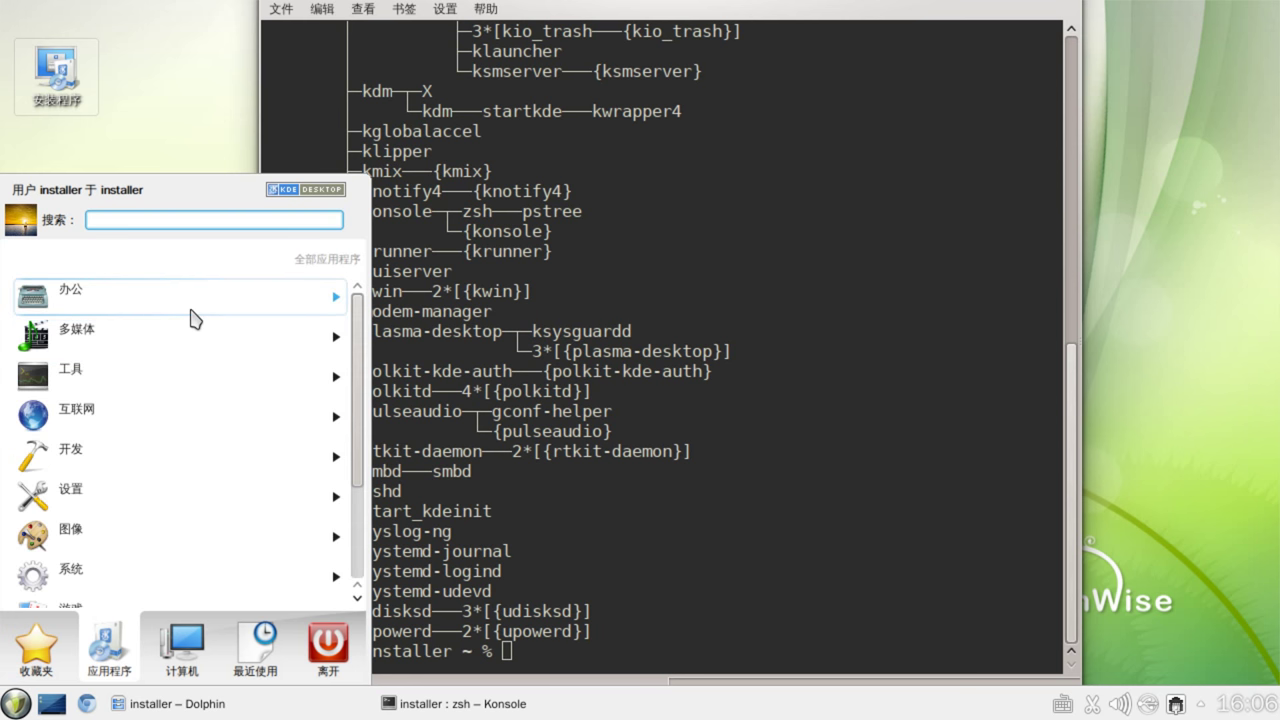
Launch Fcitx from the 工具 (Tools) applications, and run the fcitx command in the terminal.
left_click(140, 377)
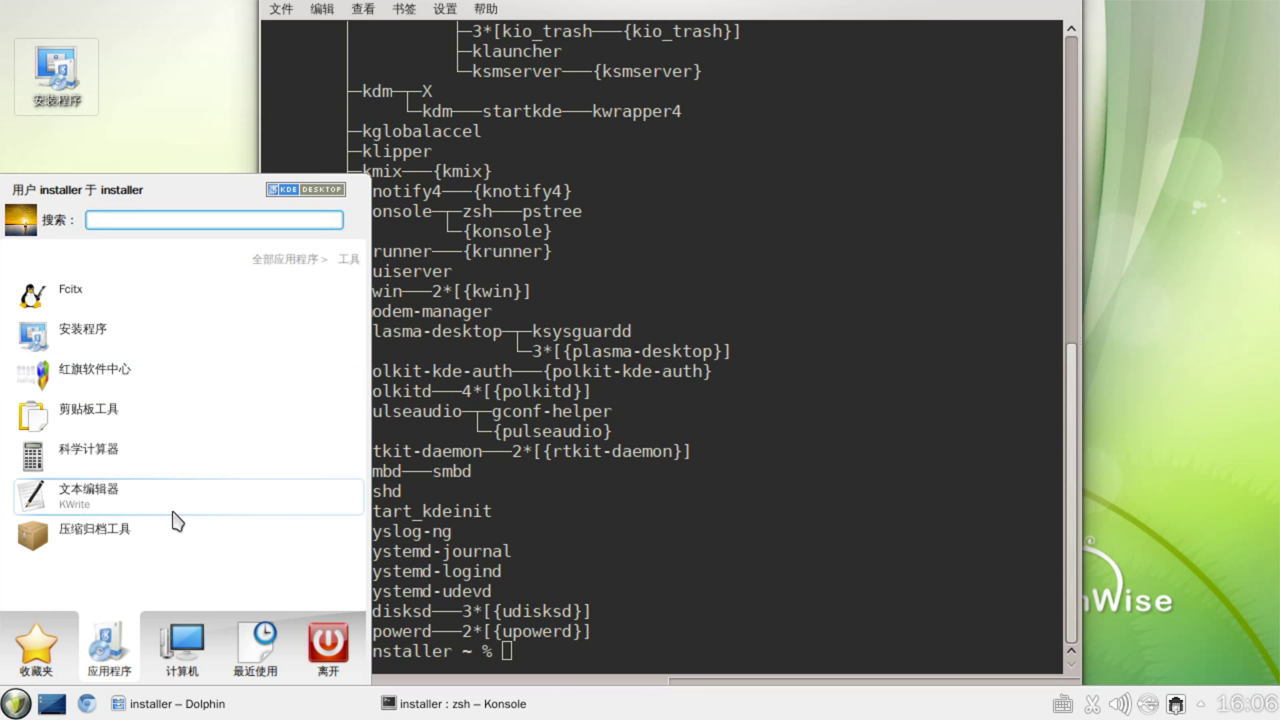
left_click(114, 292)
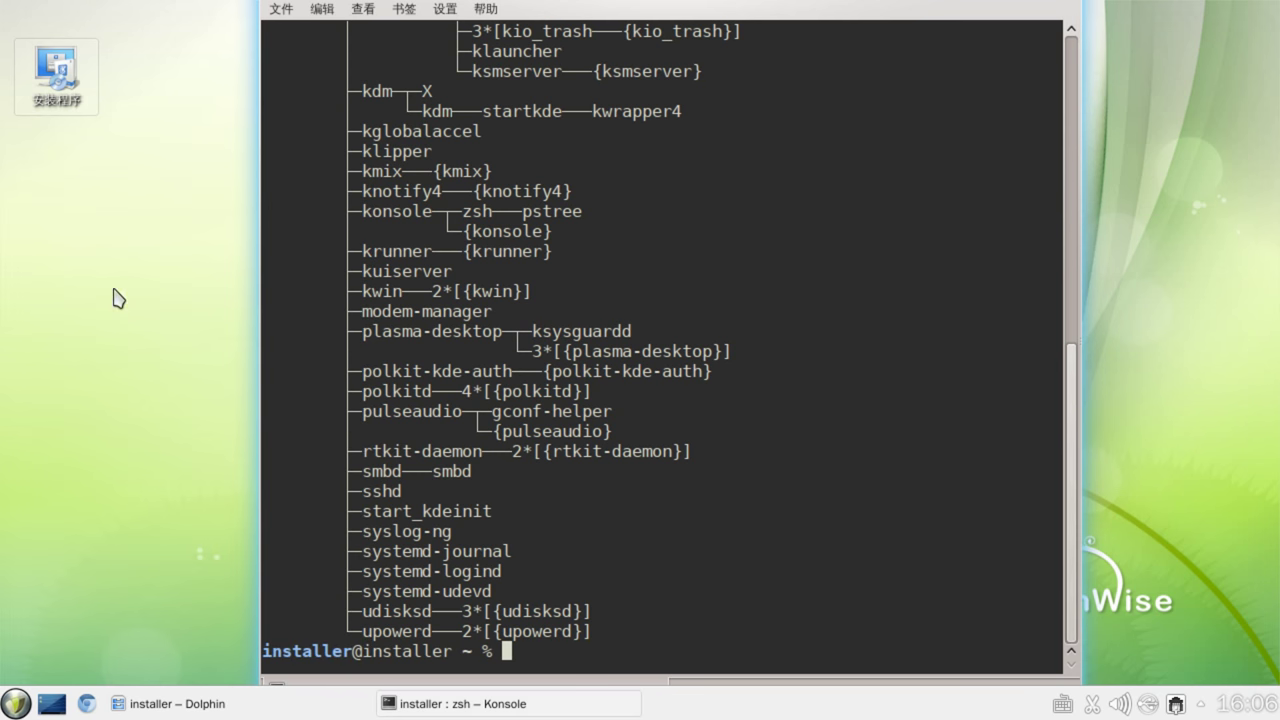
type("fcitx")
key("Tab")
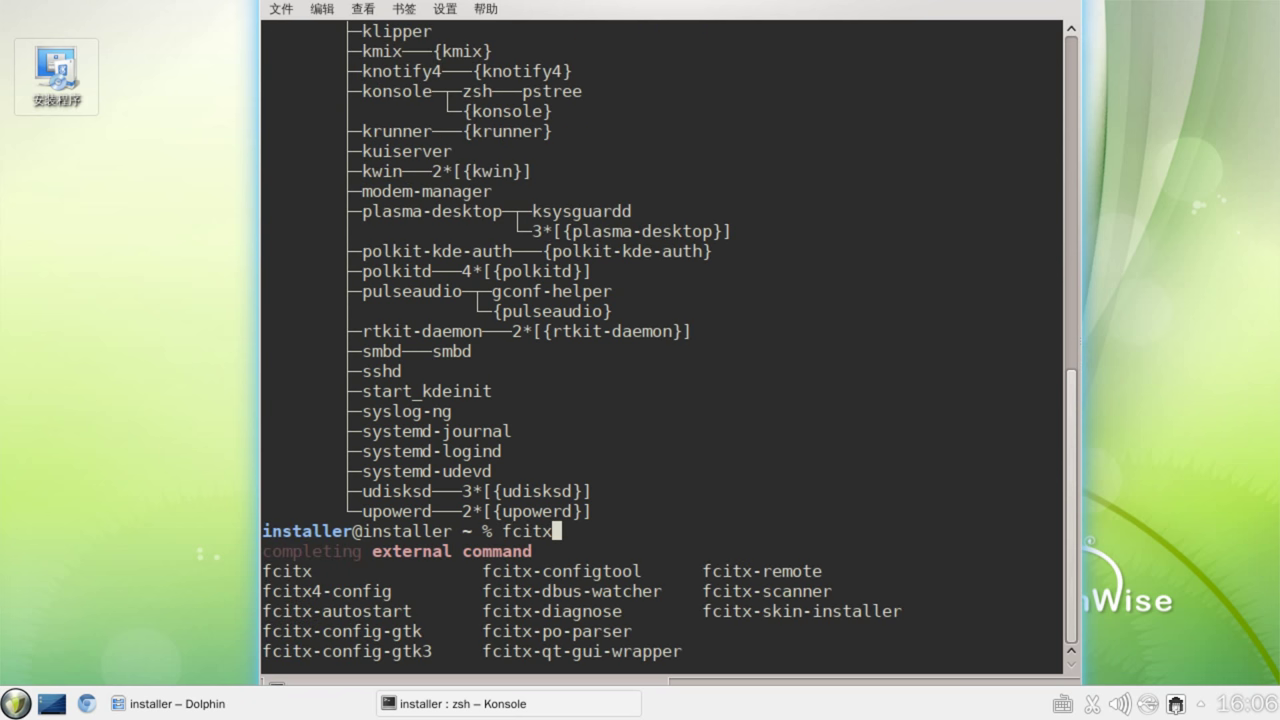
key("Return")
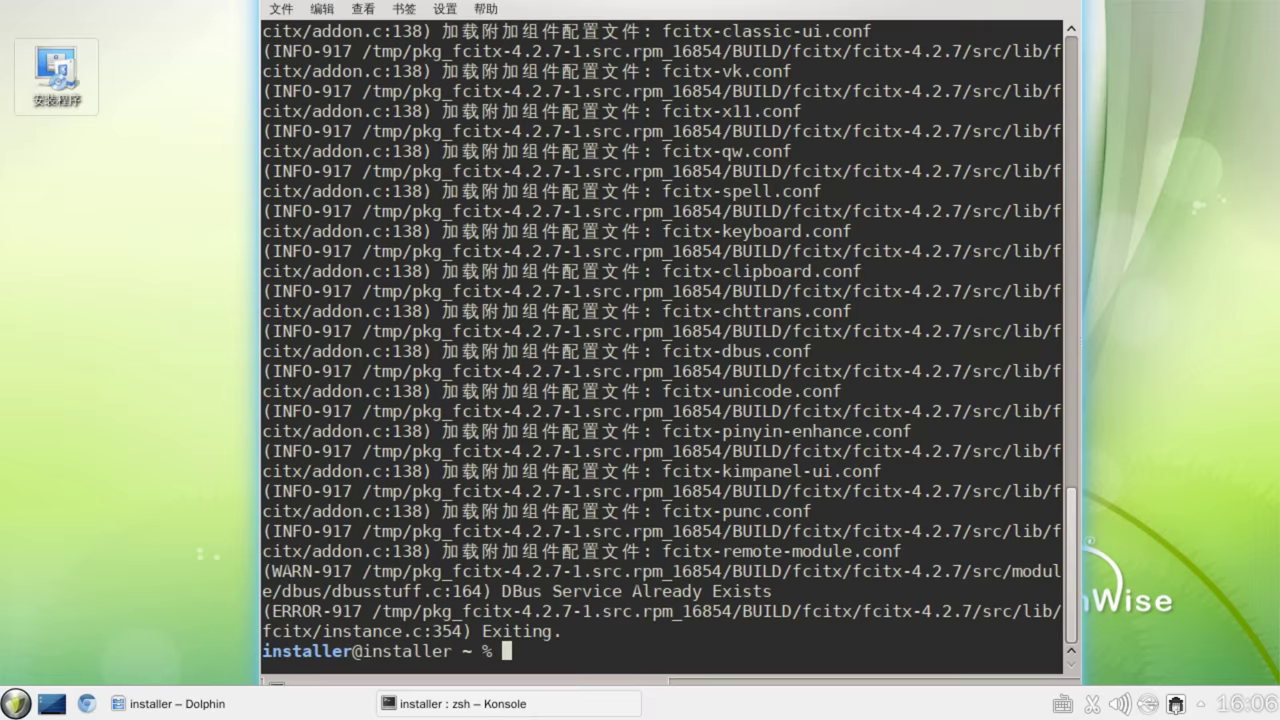
Run fcitx4-config in the terminal to show its usage options.
type("fcitx")
key("Tab")
key("Tab")
key("Tab")
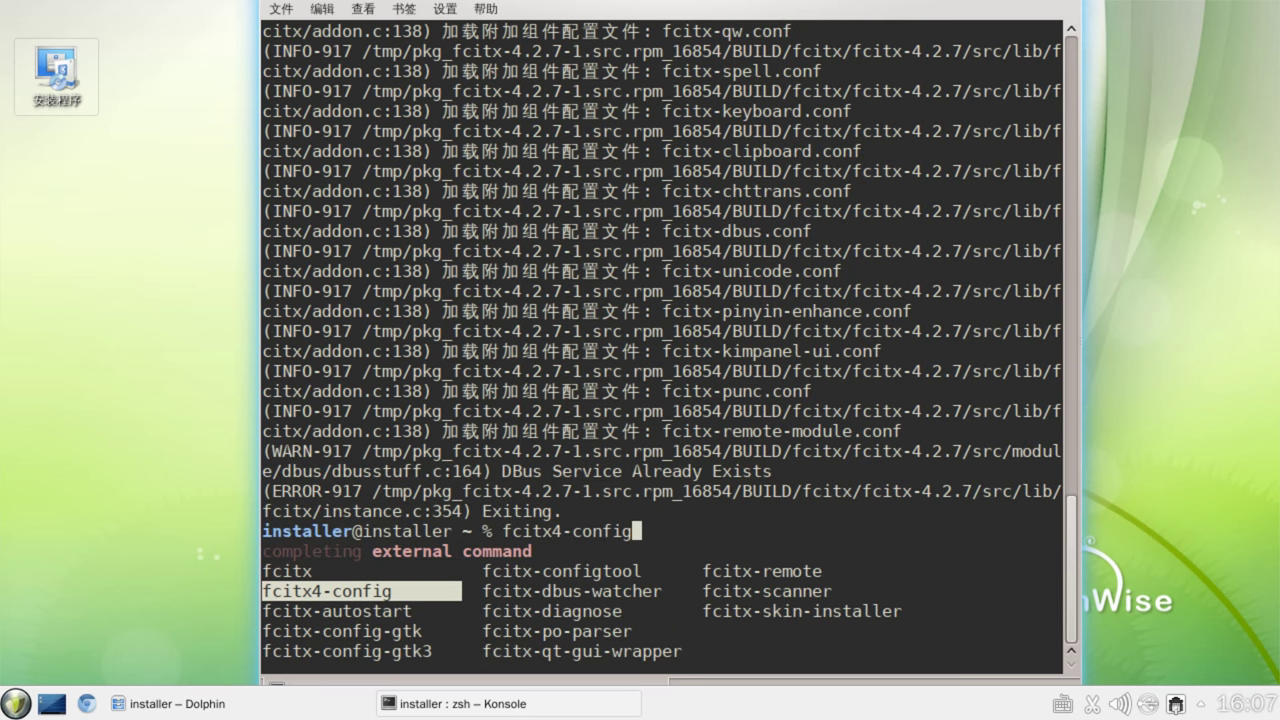
key("Return")
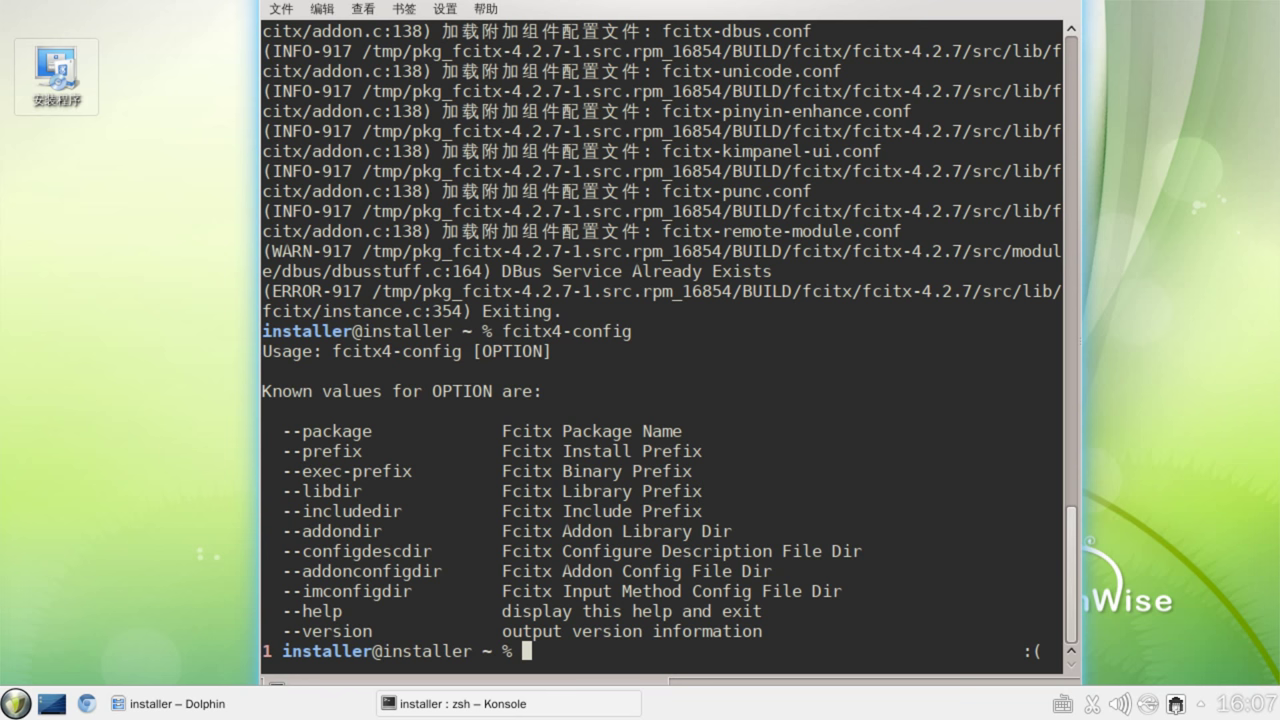
key("Return")
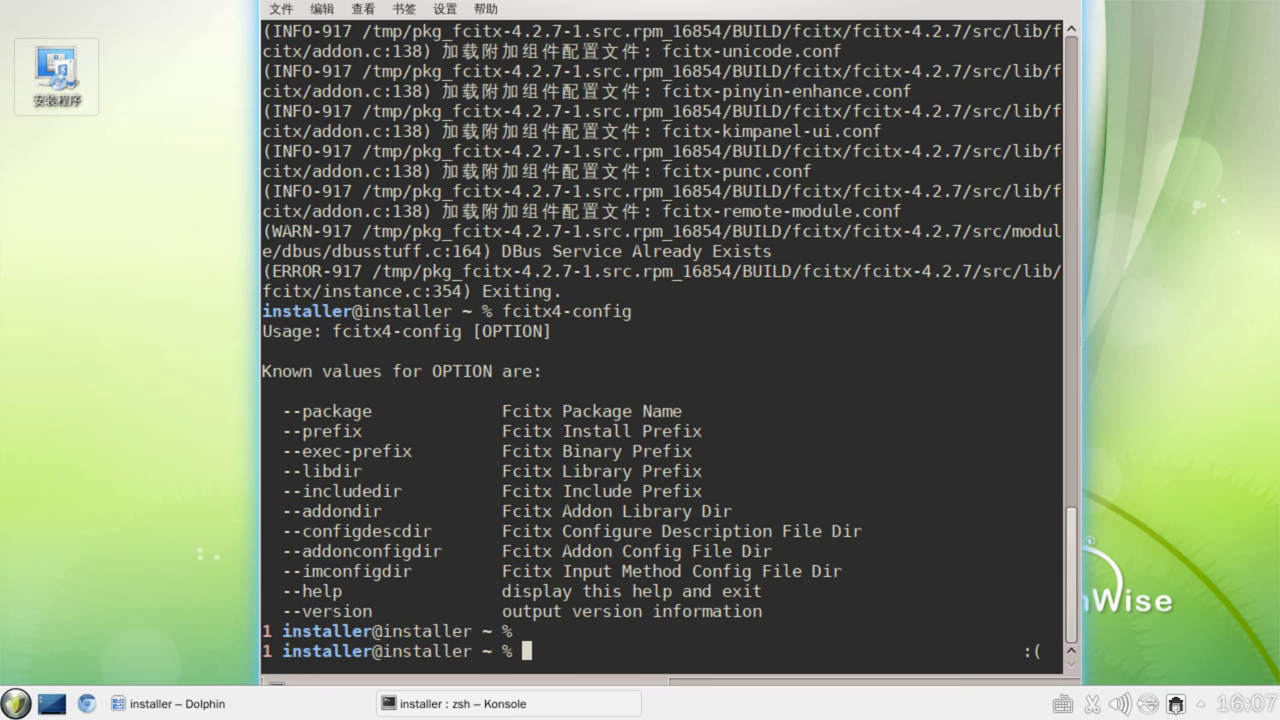
Launch 红旗软件中心 (Red Flag Software Center) from the 工具 (Tools) applications.
left_click(15, 703)
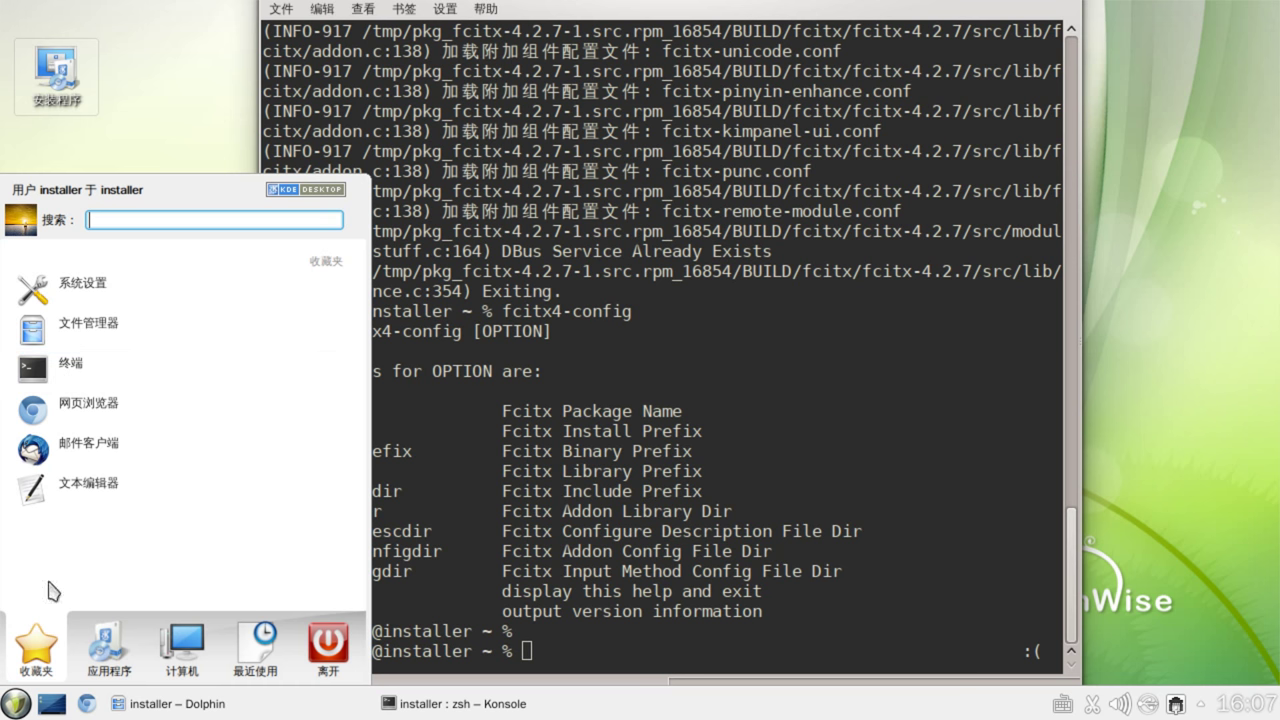
mouse_move(108, 640)
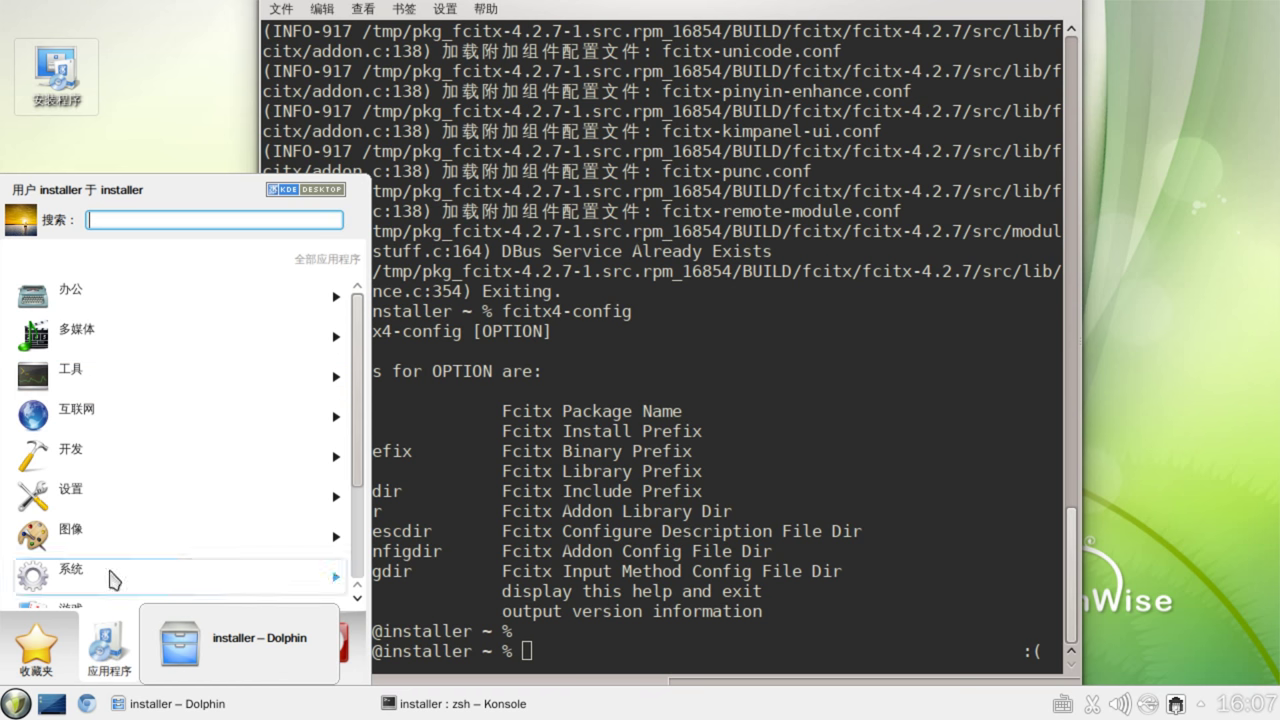
left_click(95, 388)
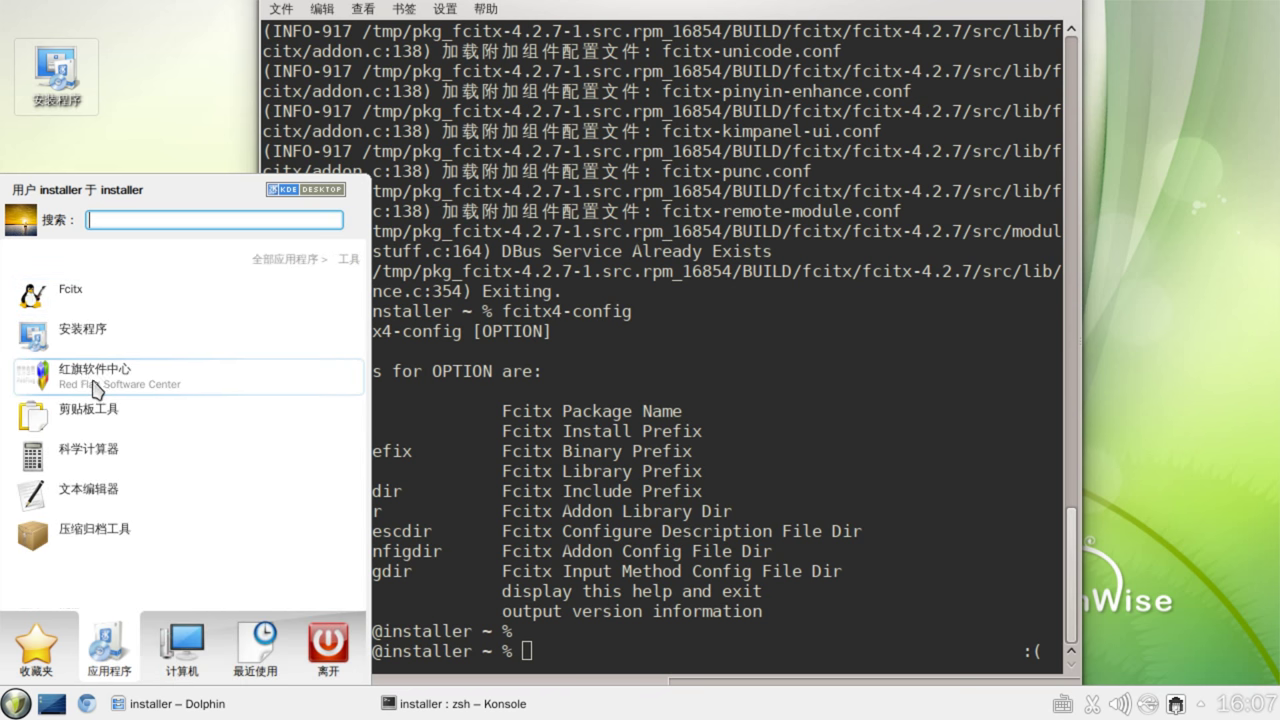
left_click(112, 380)
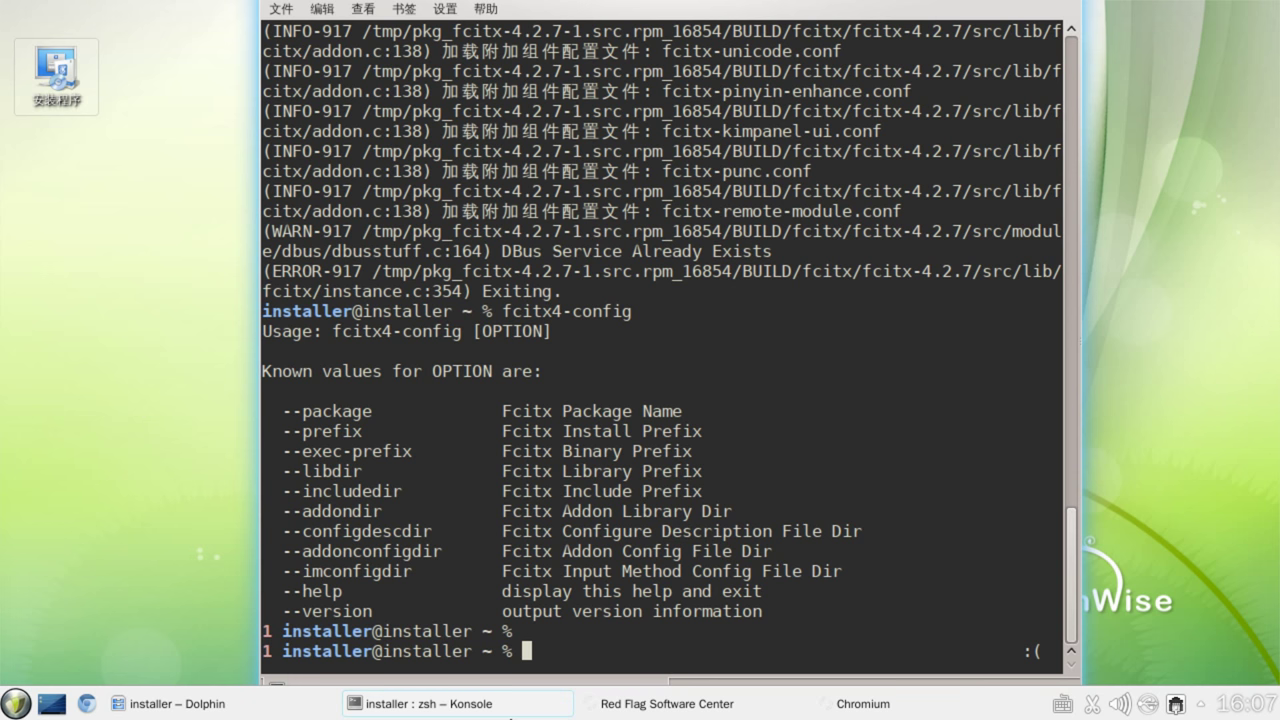
Switch to the Chromium window with the Red Flag Linux website, bringing it in front of the terminal.
left_click(510, 716)
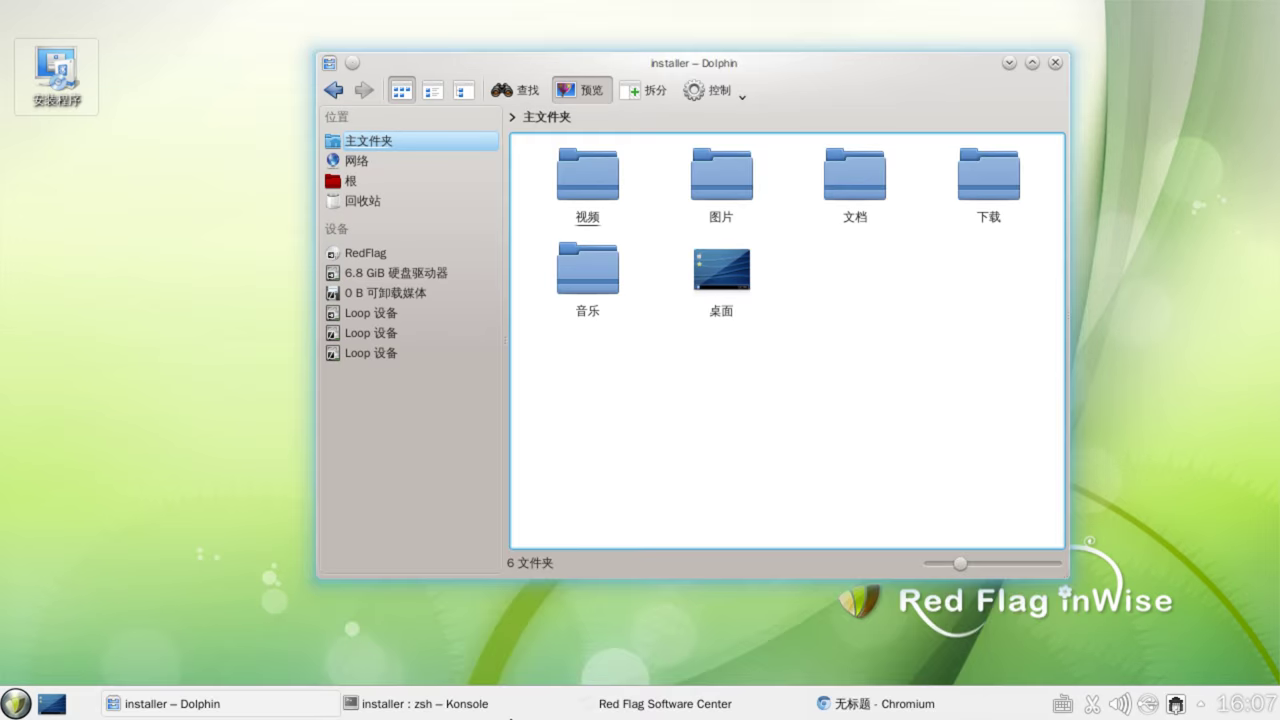
left_click(487, 712)
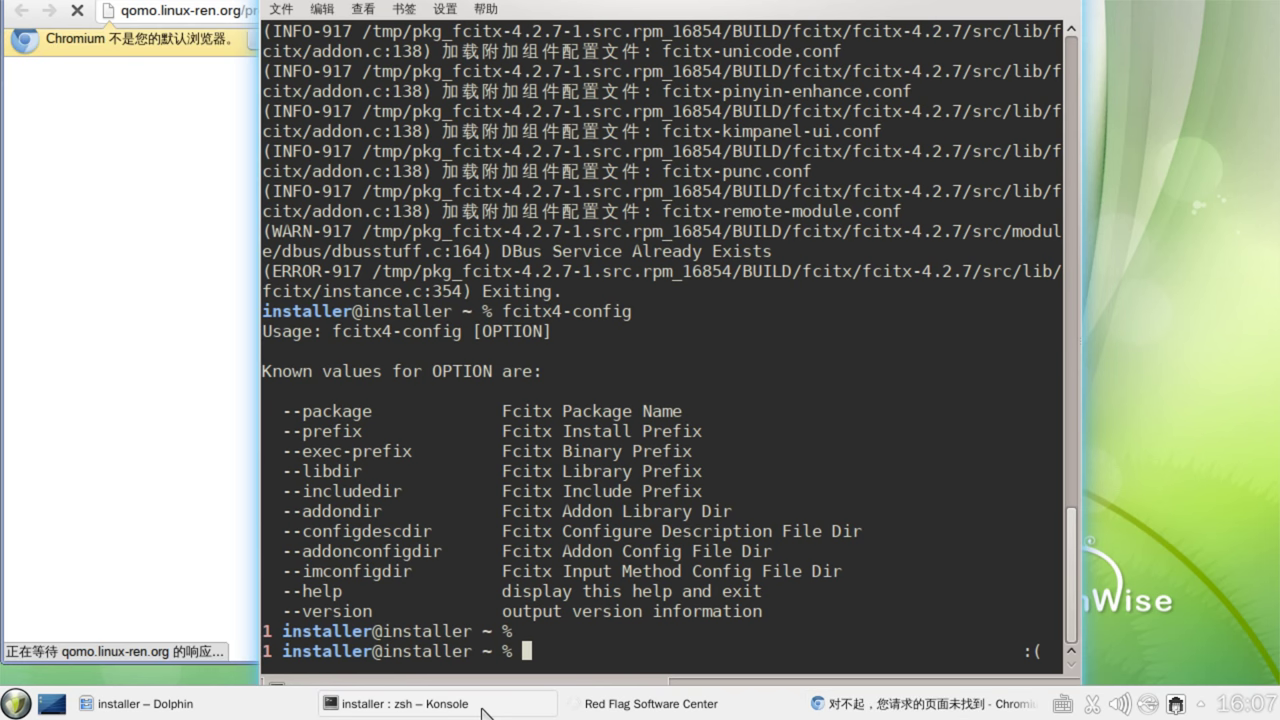
left_click(118, 462)
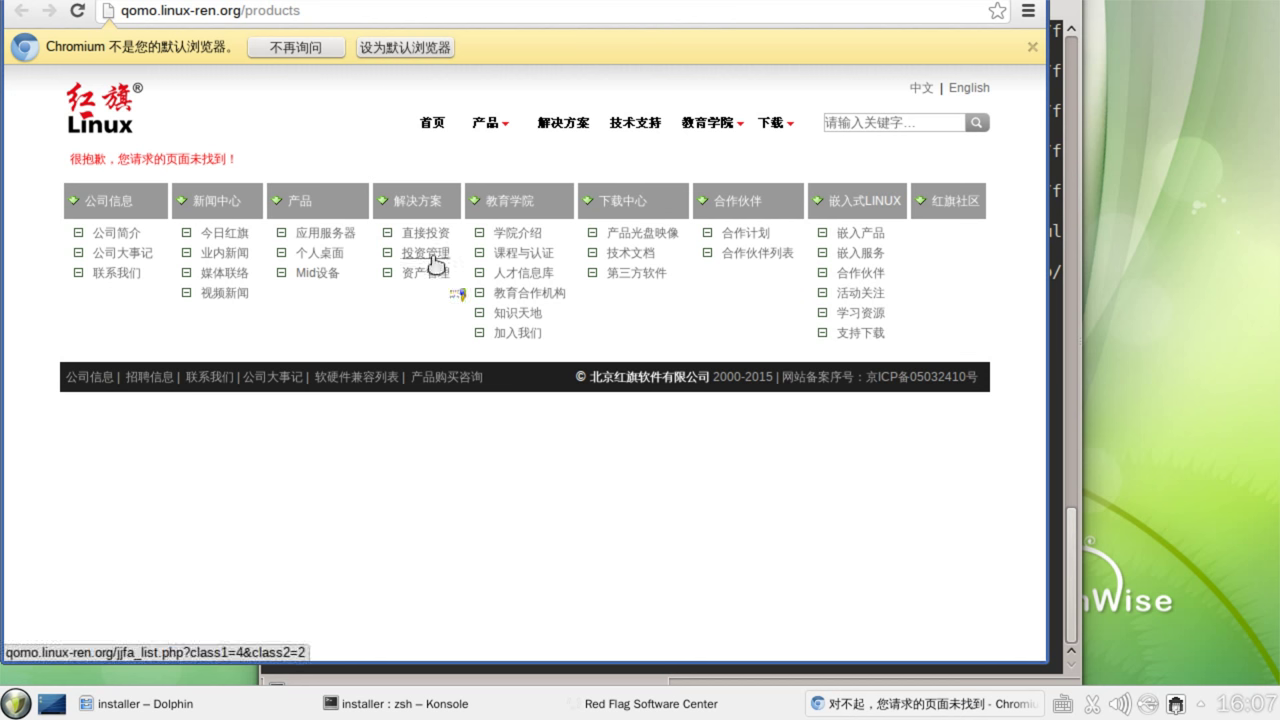
Switch the Red Flag website to its English version and open the Server products page.
left_click(955, 94)
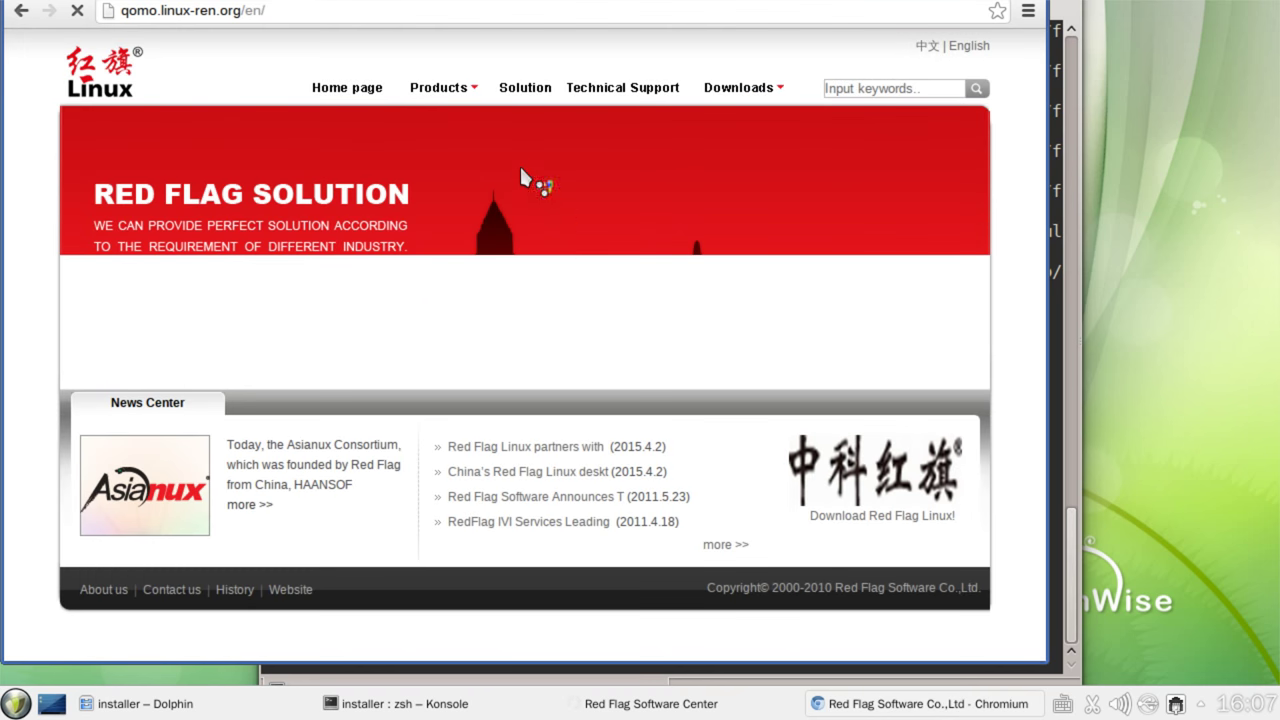
mouse_move(442, 95)
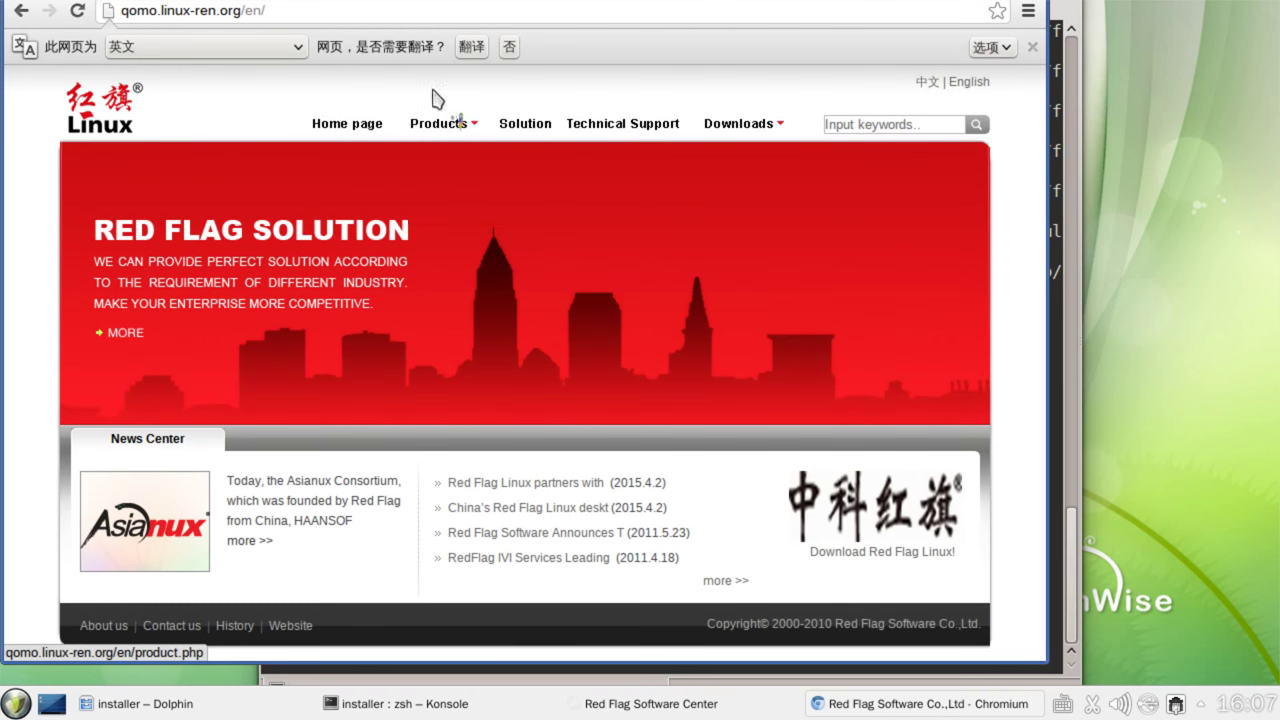
left_click(443, 150)
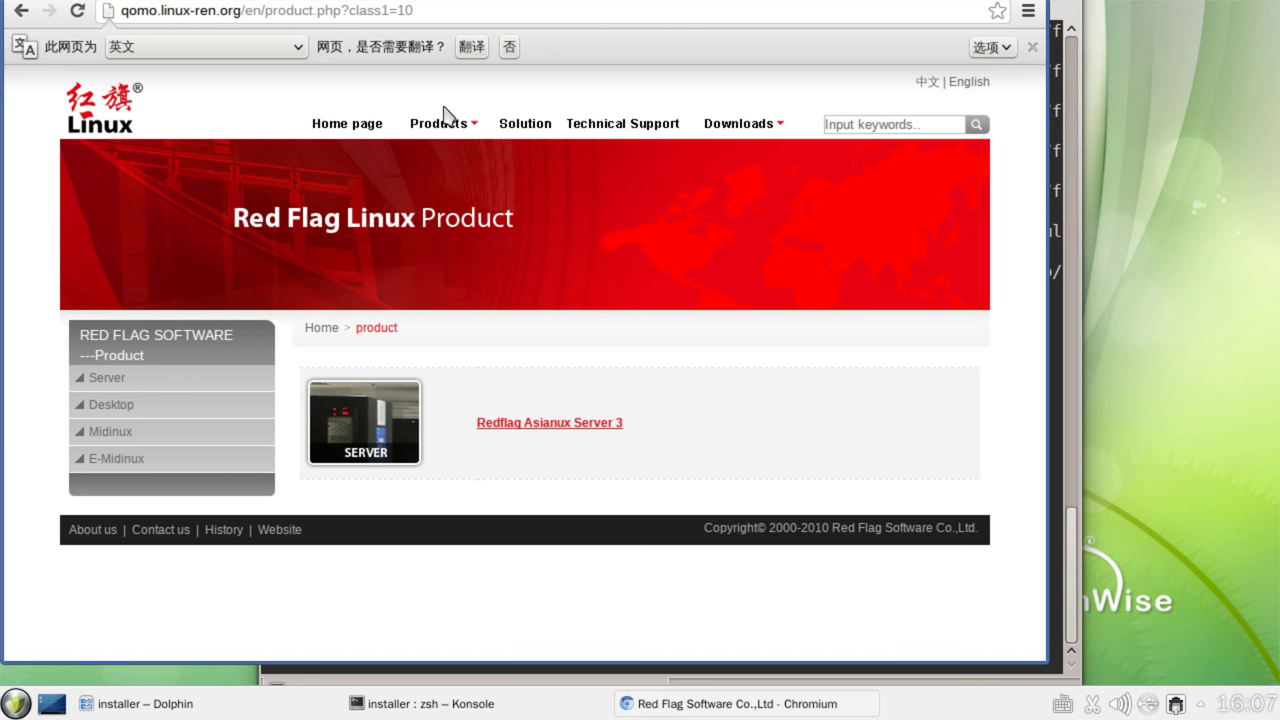
View the E-Midinux product page and check the entries under the Server and Desktop product categories.
left_click(124, 469)
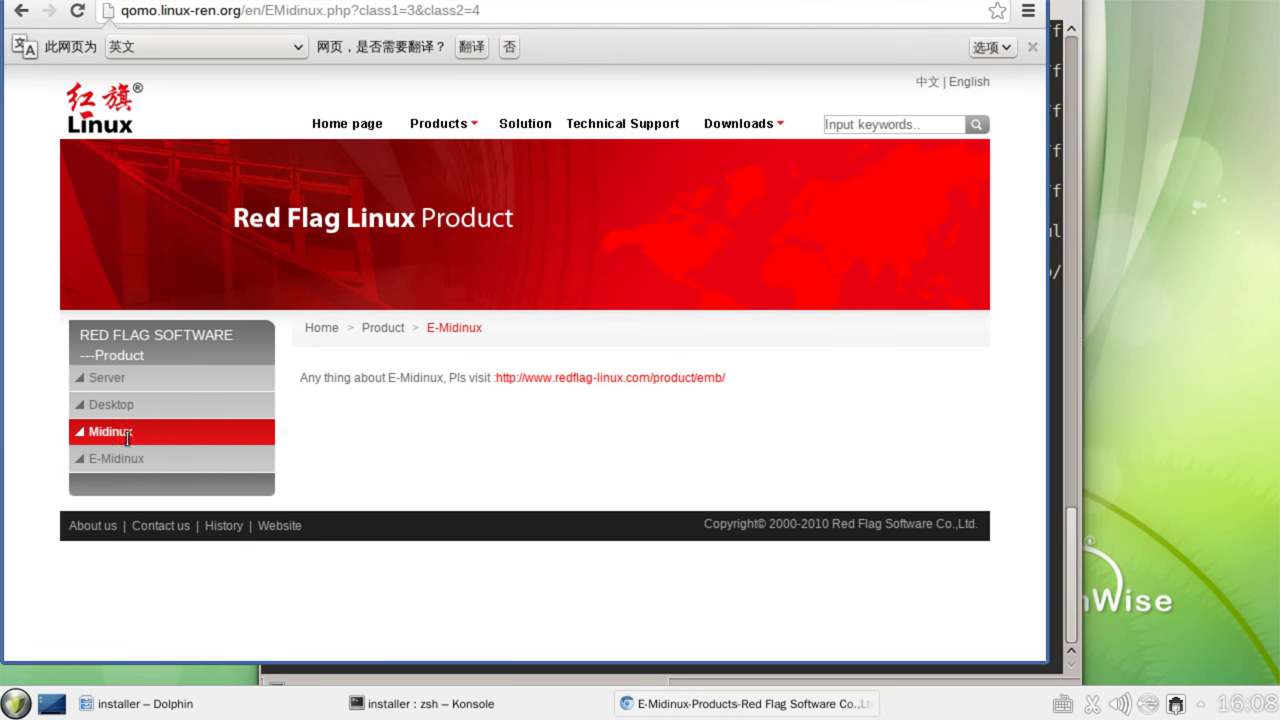
mouse_move(114, 402)
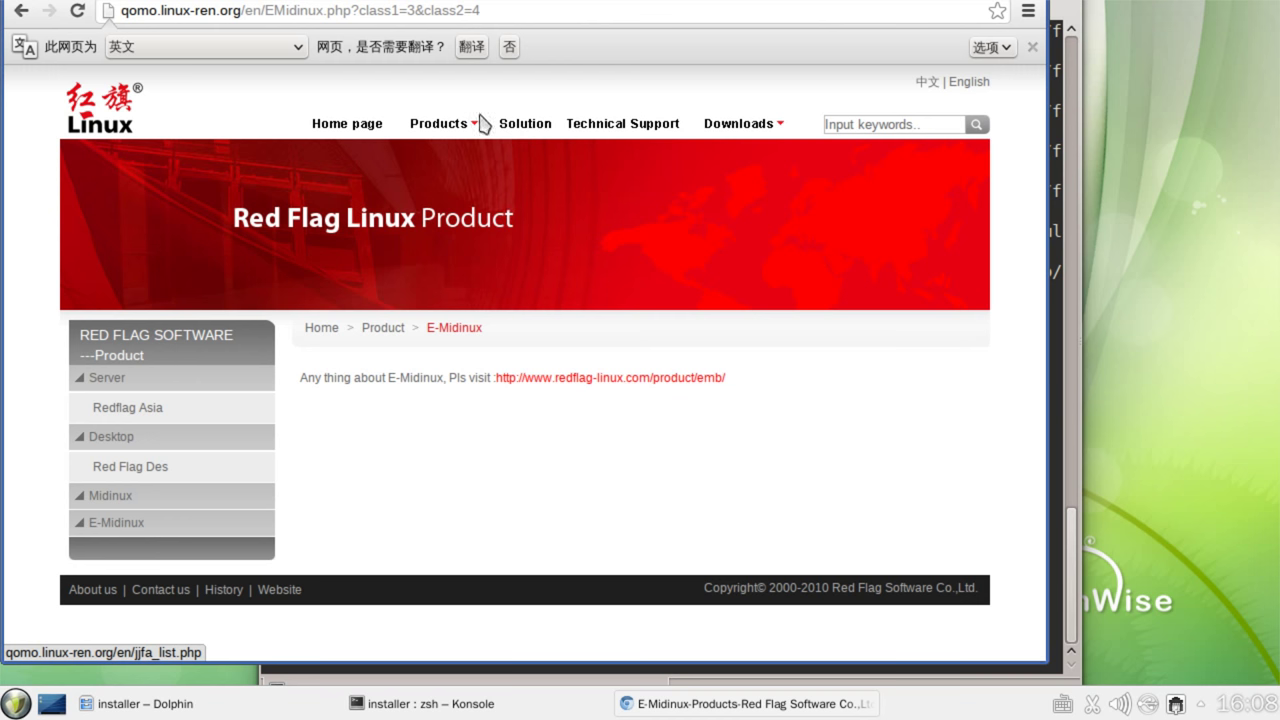
mouse_move(429, 133)
left_click(445, 214)
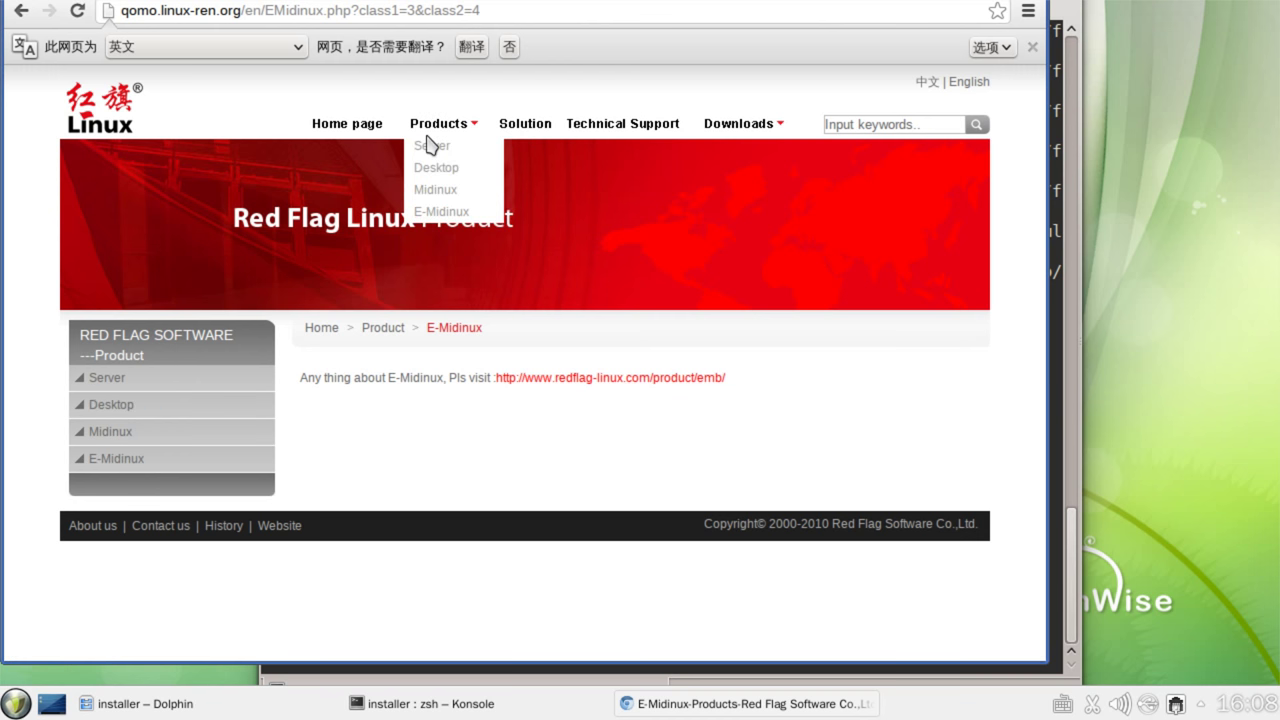
Return to the Server products page and open the Red Flag Desktop product listed under Desktop.
left_click(429, 147)
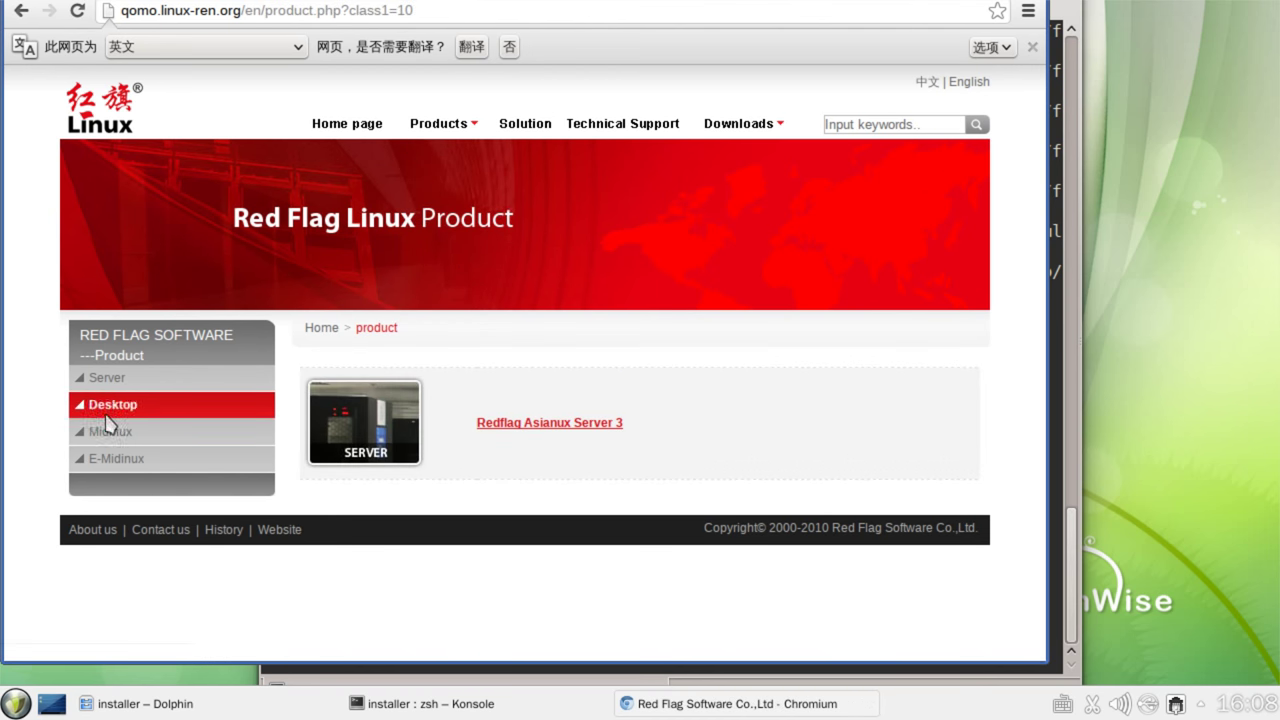
left_click(112, 376)
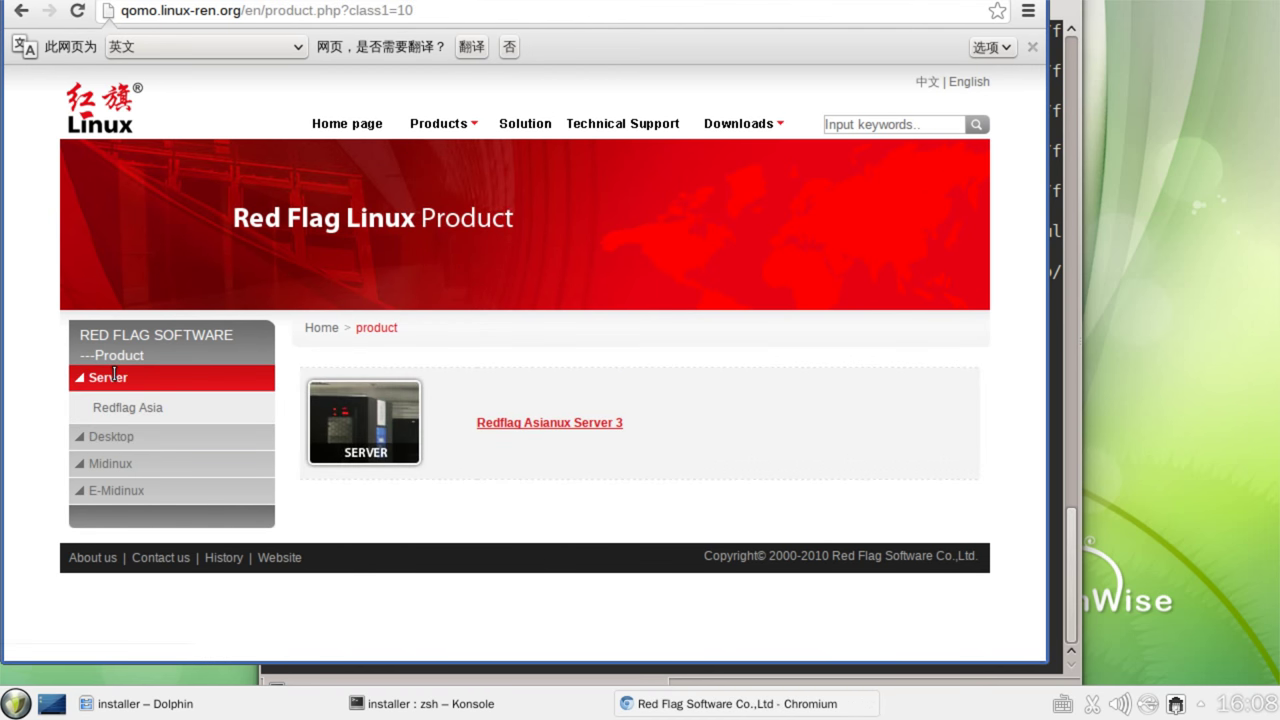
left_click(110, 438)
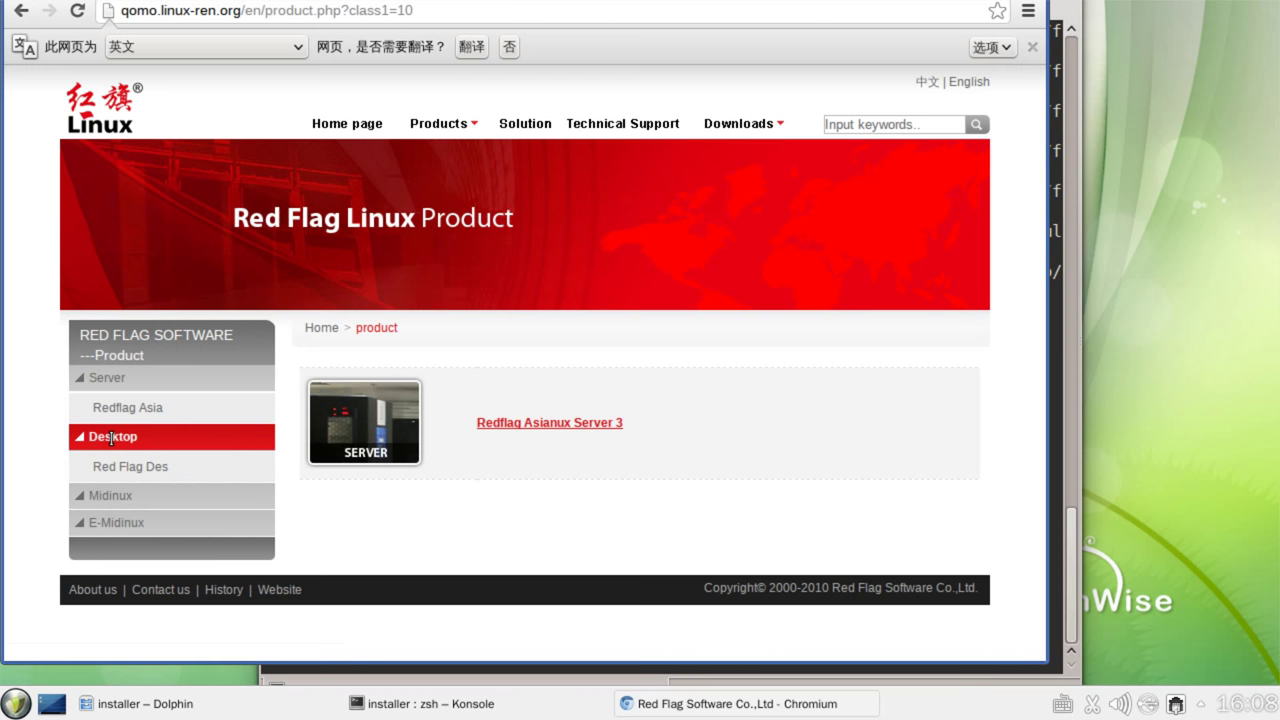
left_click(133, 470)
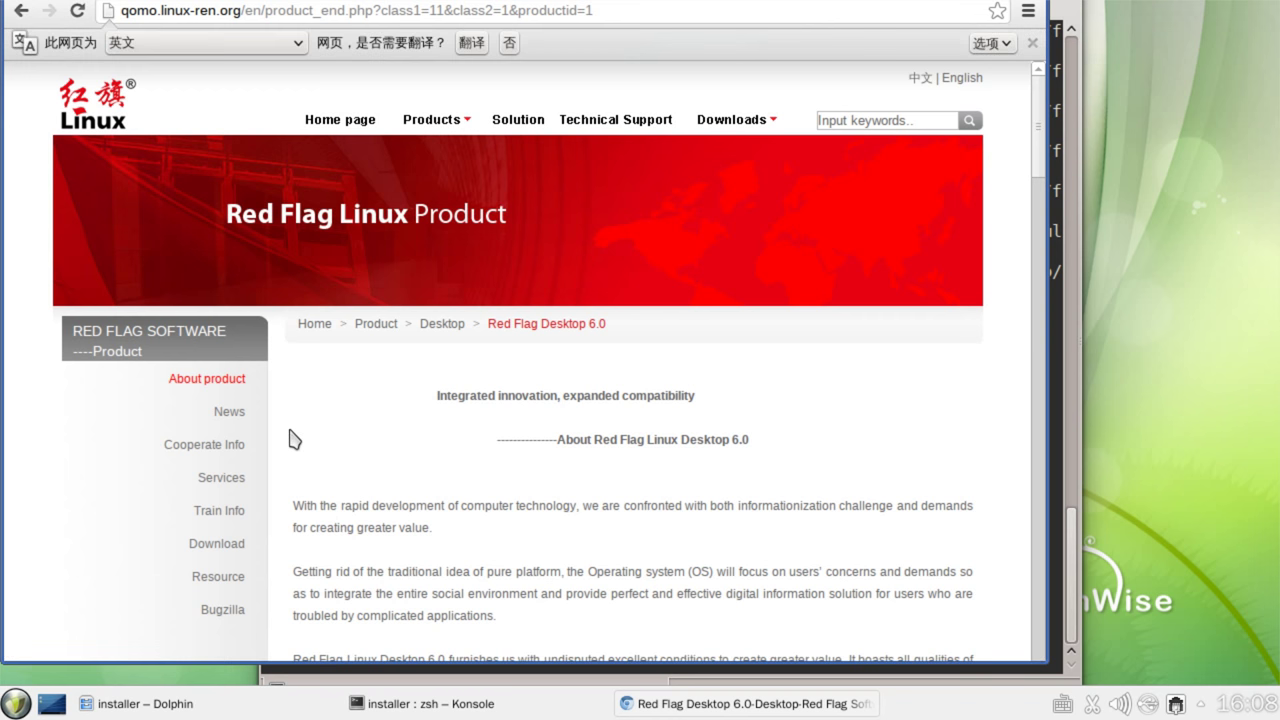
View the News and Download sections of the Red Flag Desktop 6.0 product.
left_click(234, 416)
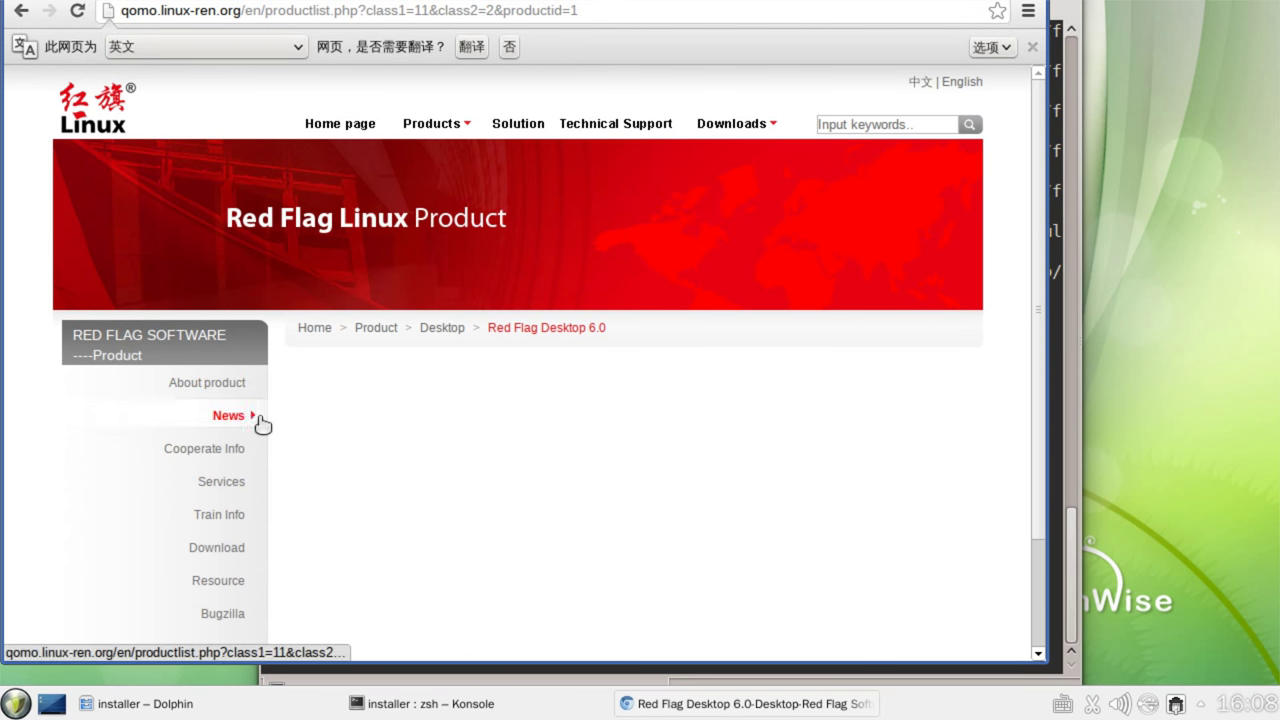
left_click(215, 550)
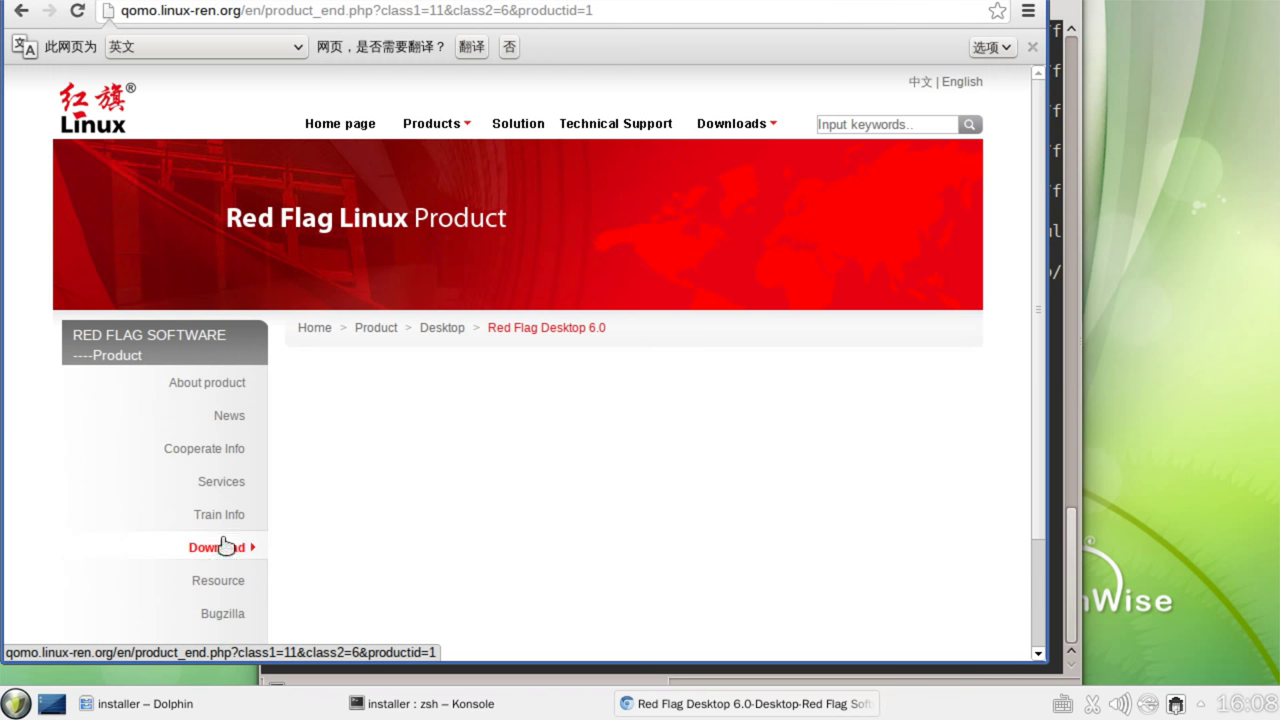
scroll(350, 487, "down", 3)
scroll(350, 487, "up", 3)
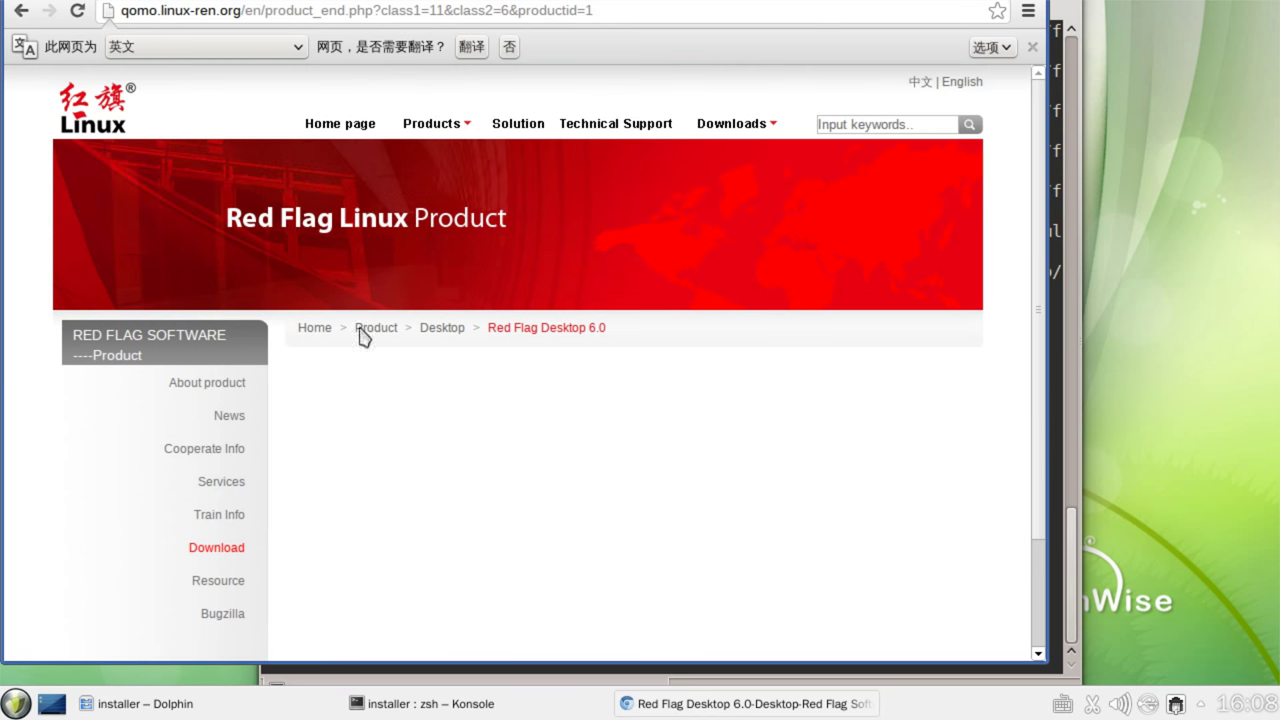
left_click_drag(363, 334, 660, 7)
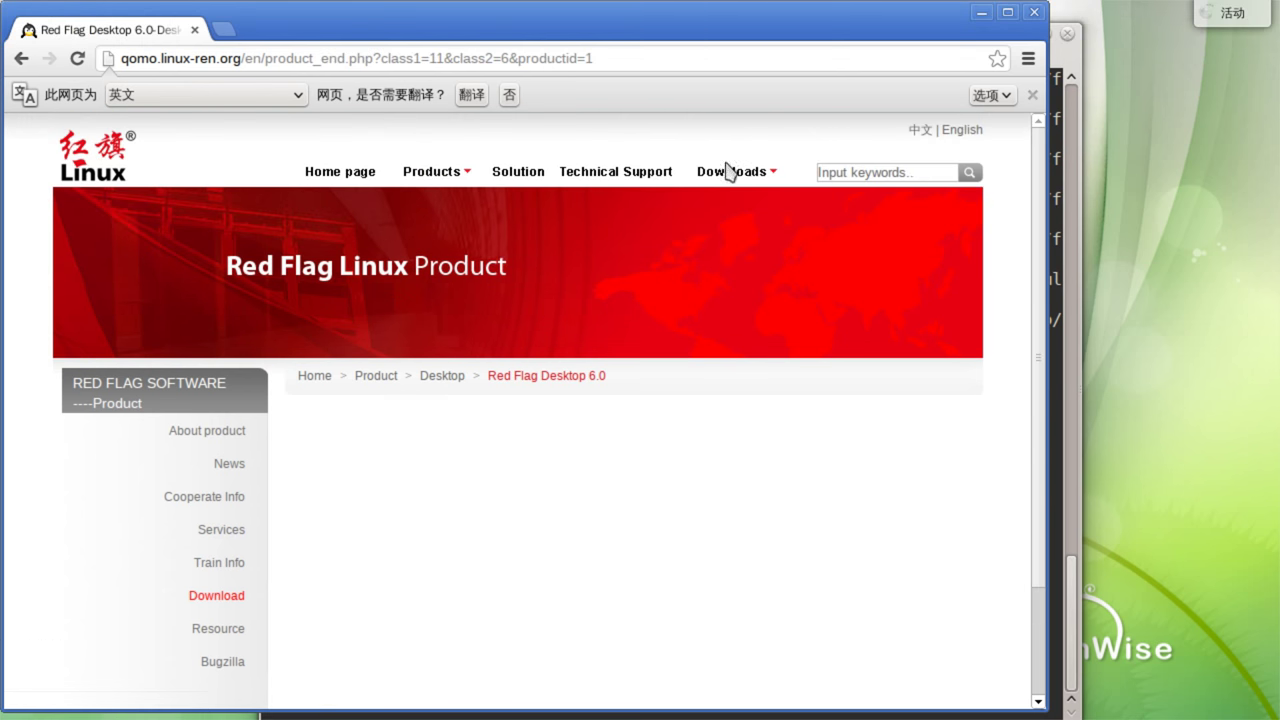
Open the ISO list in the website's Download Center and look through the available Red Flag and Asianux images.
mouse_move(727, 178)
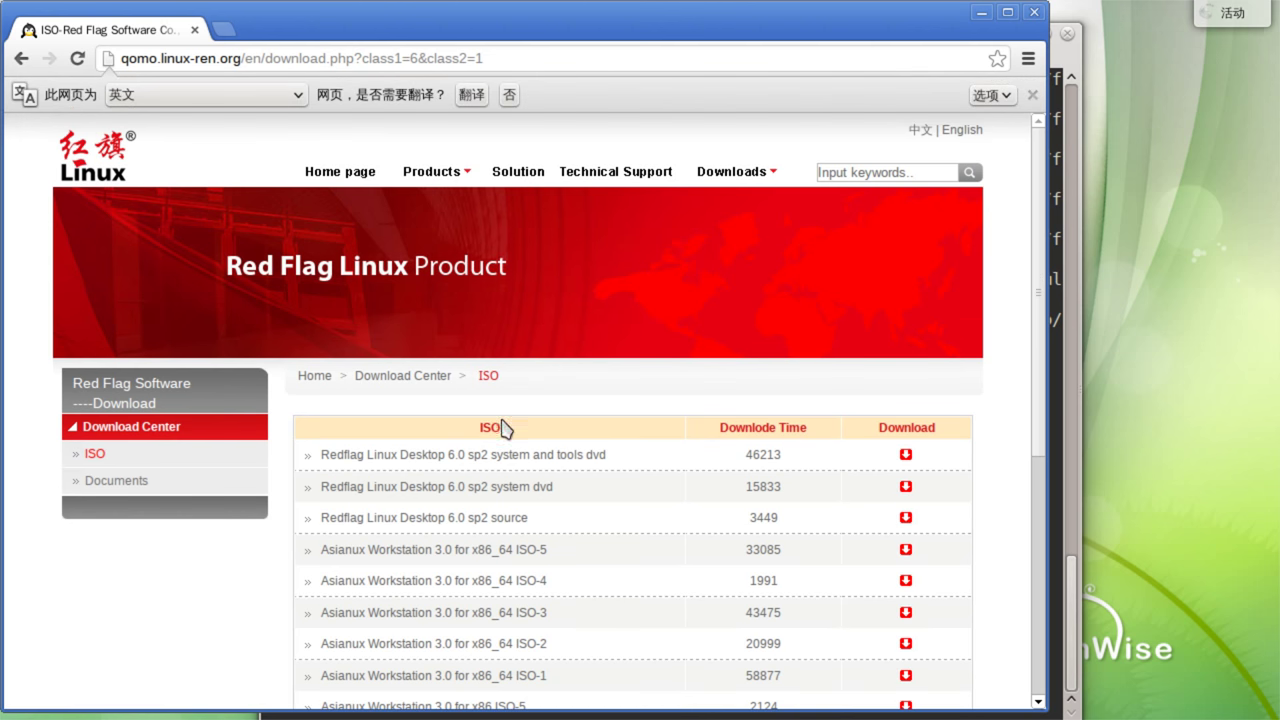
scroll(505, 428, "down", 1)
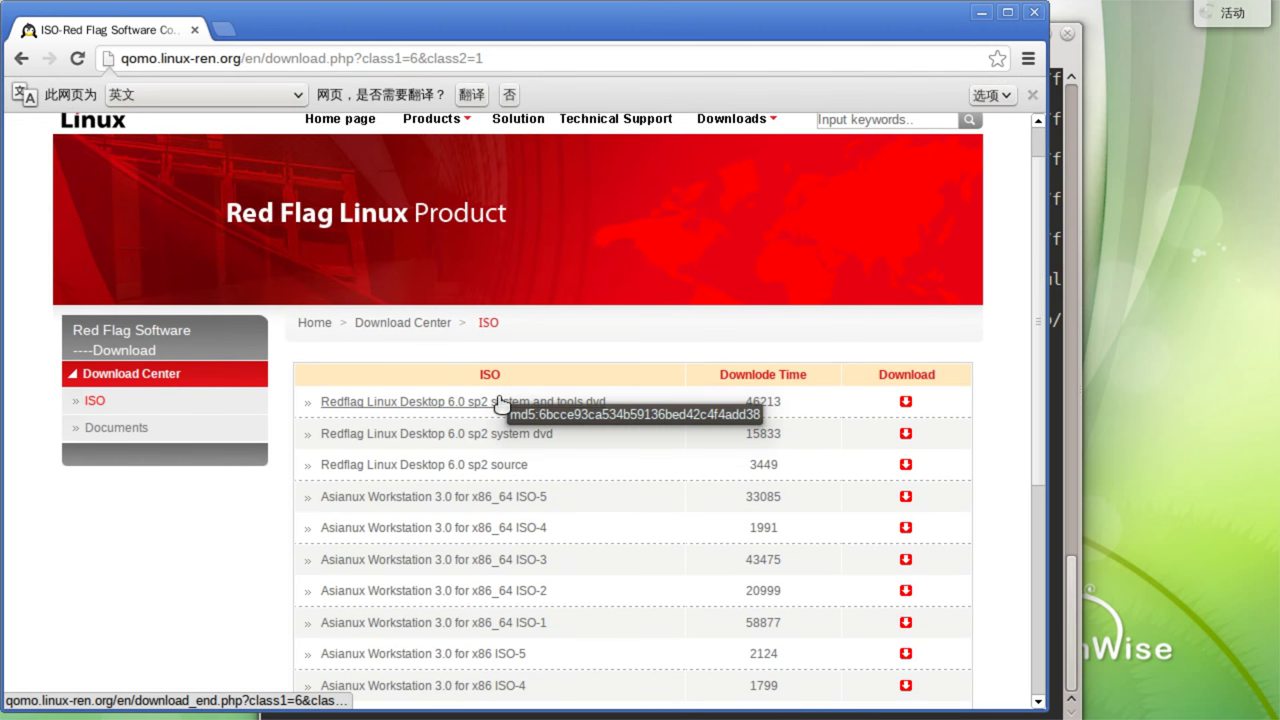
scroll(500, 404, "down", 2)
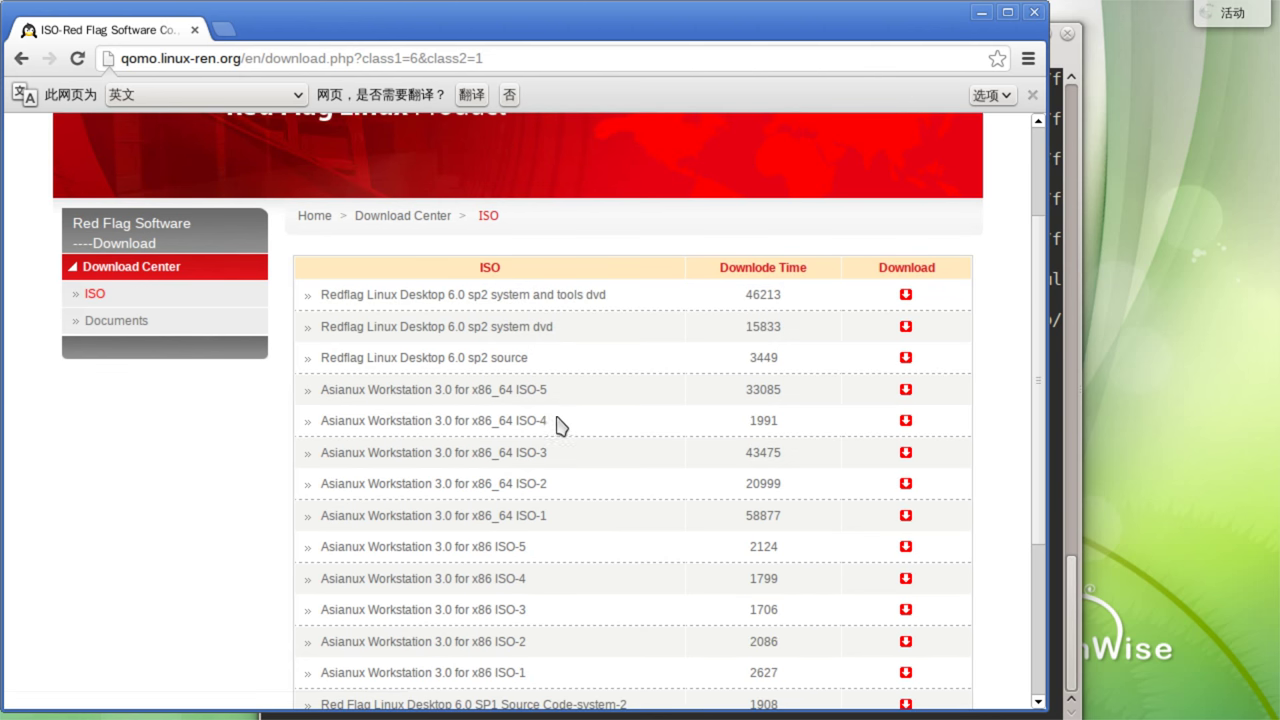
scroll(594, 424, "down", 2)
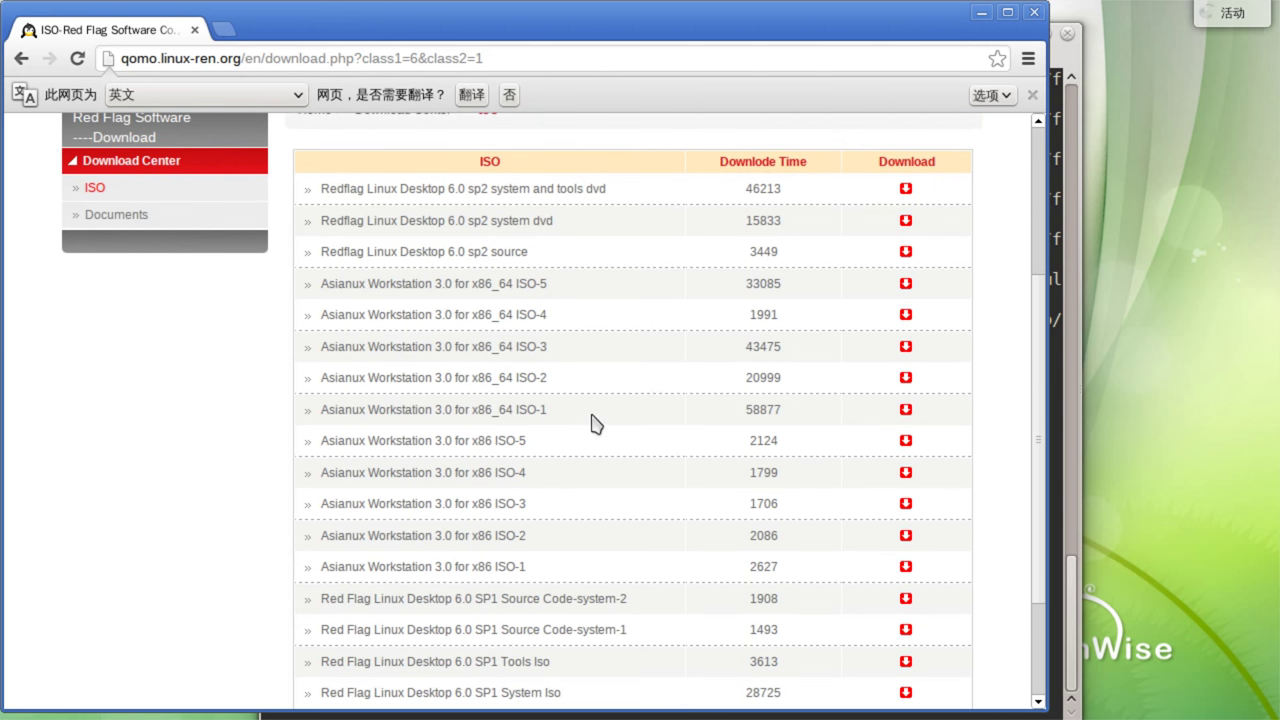
scroll(594, 424, "down", 2)
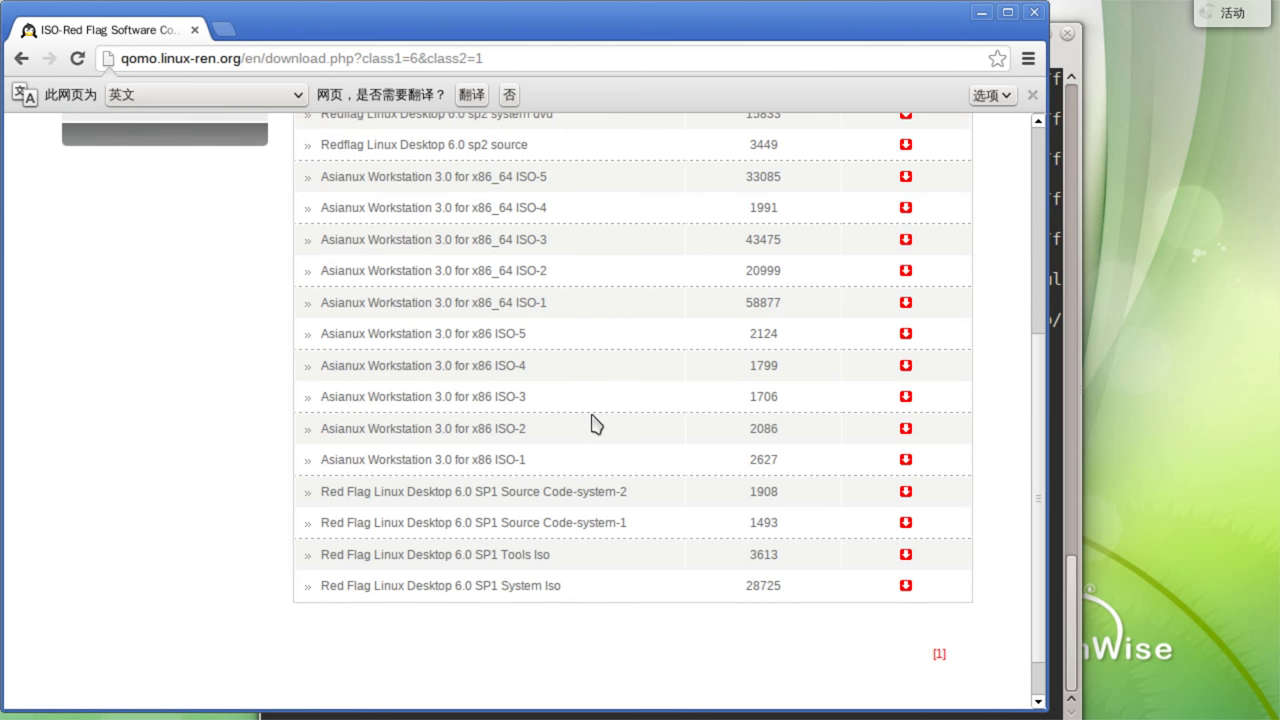
Open the Asianux Workstation 3.0 for x86_64 ISO-5 entry, try its download1 link and close the blank tab.
left_click(440, 185)
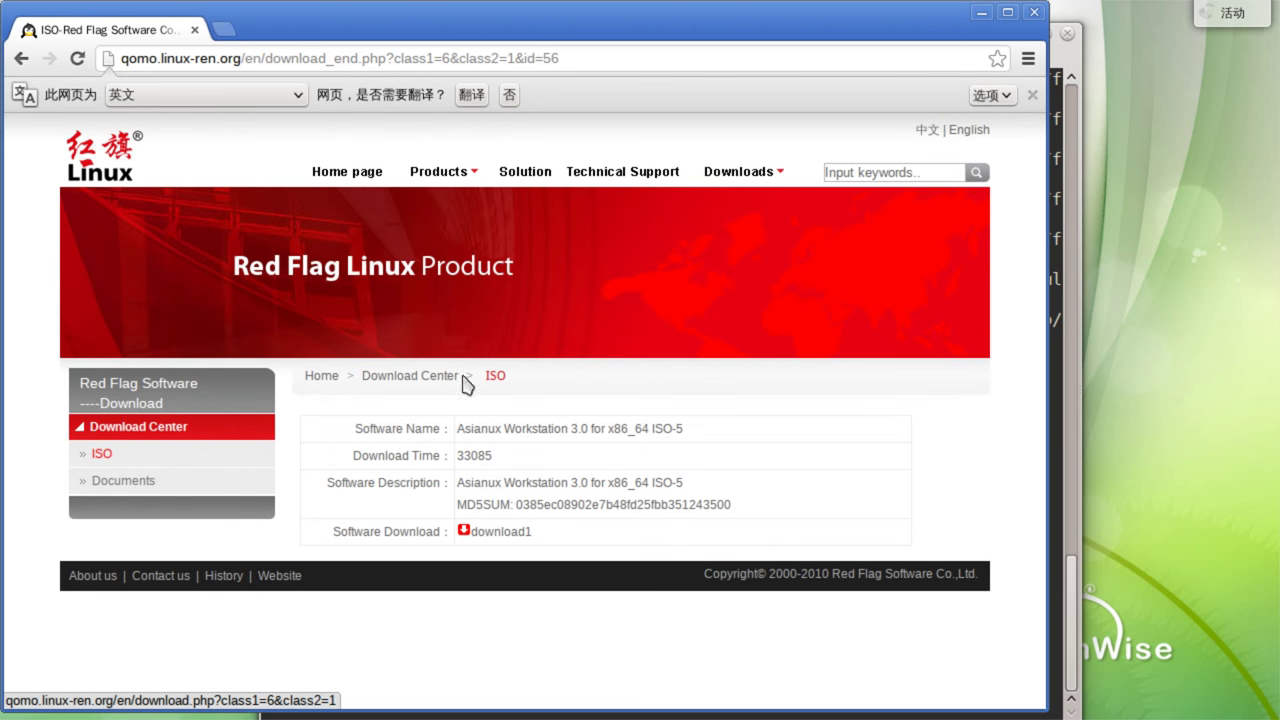
left_click(483, 532)
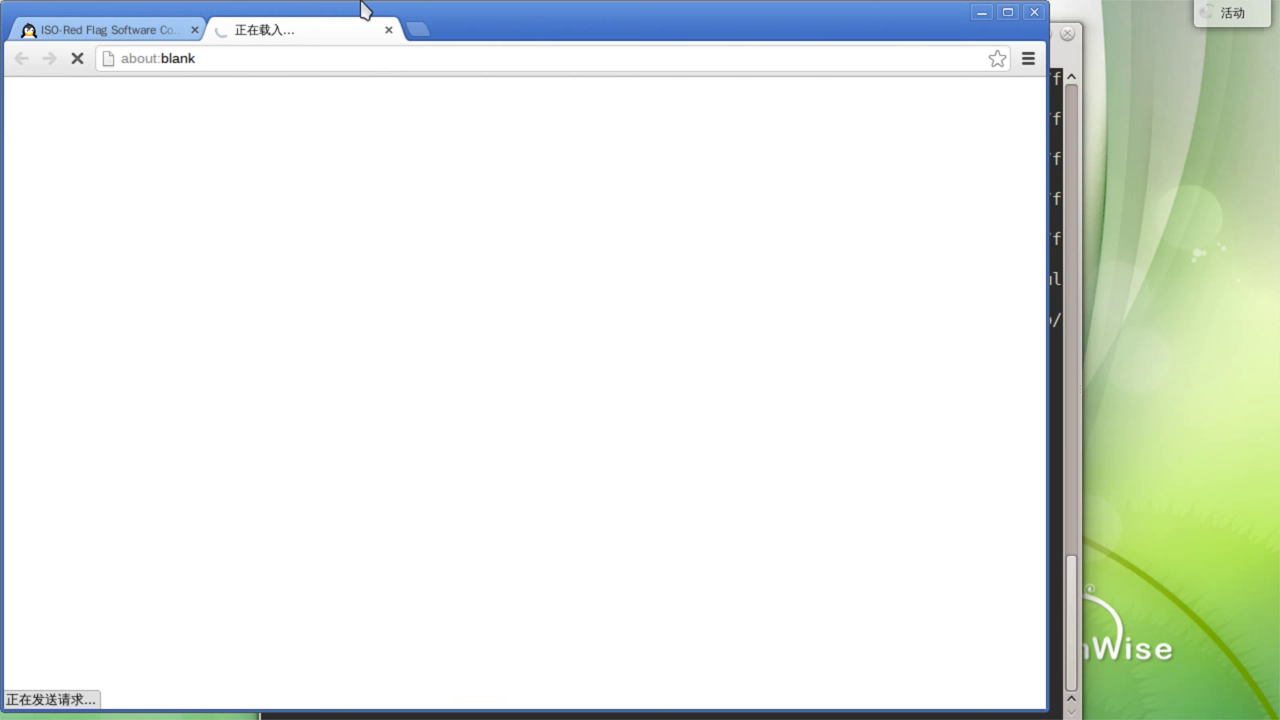
left_click(163, 36)
left_click_drag(205, 18, 360, 73)
left_click(395, 85)
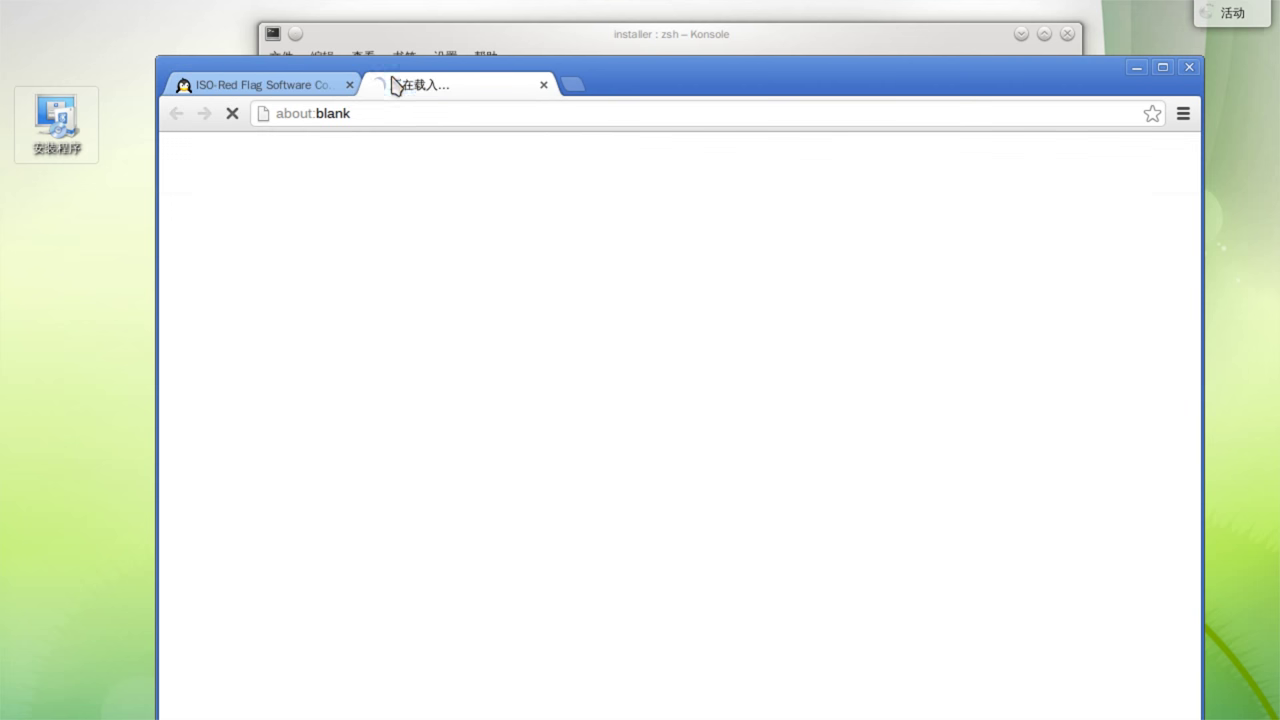
left_click(541, 87)
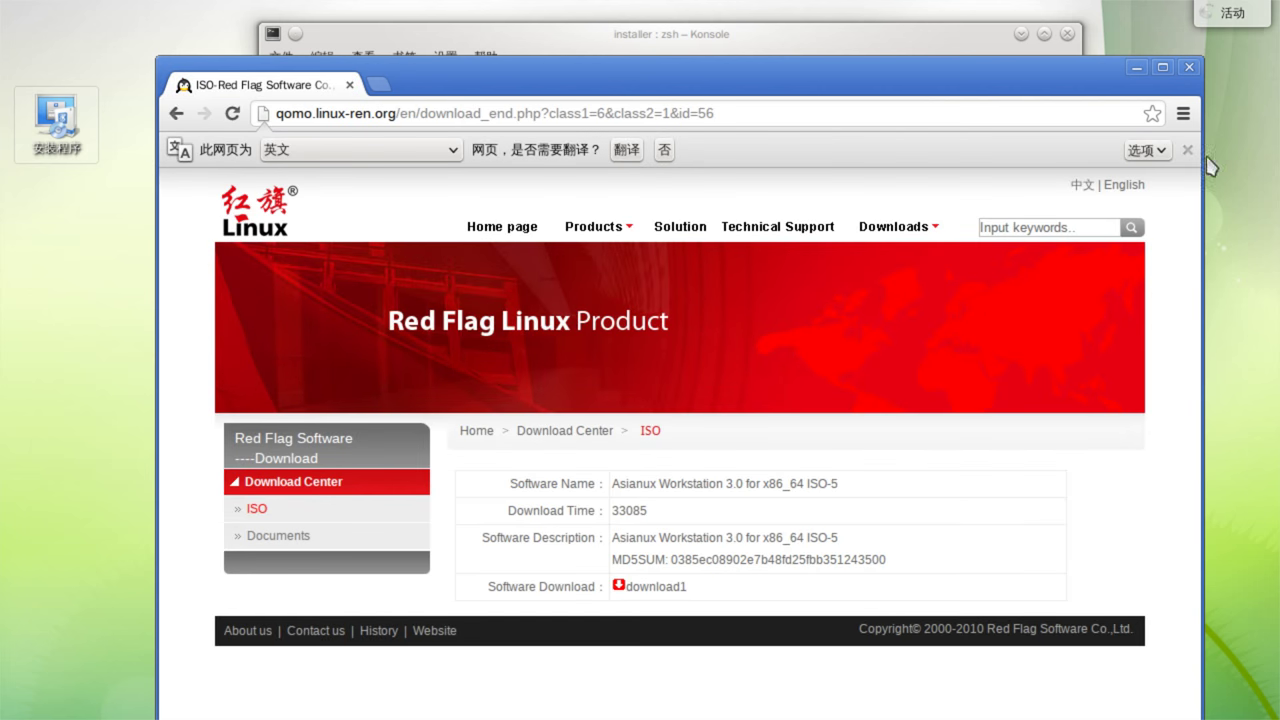
View the Chromium version information, then close the browser window.
left_click(1183, 113)
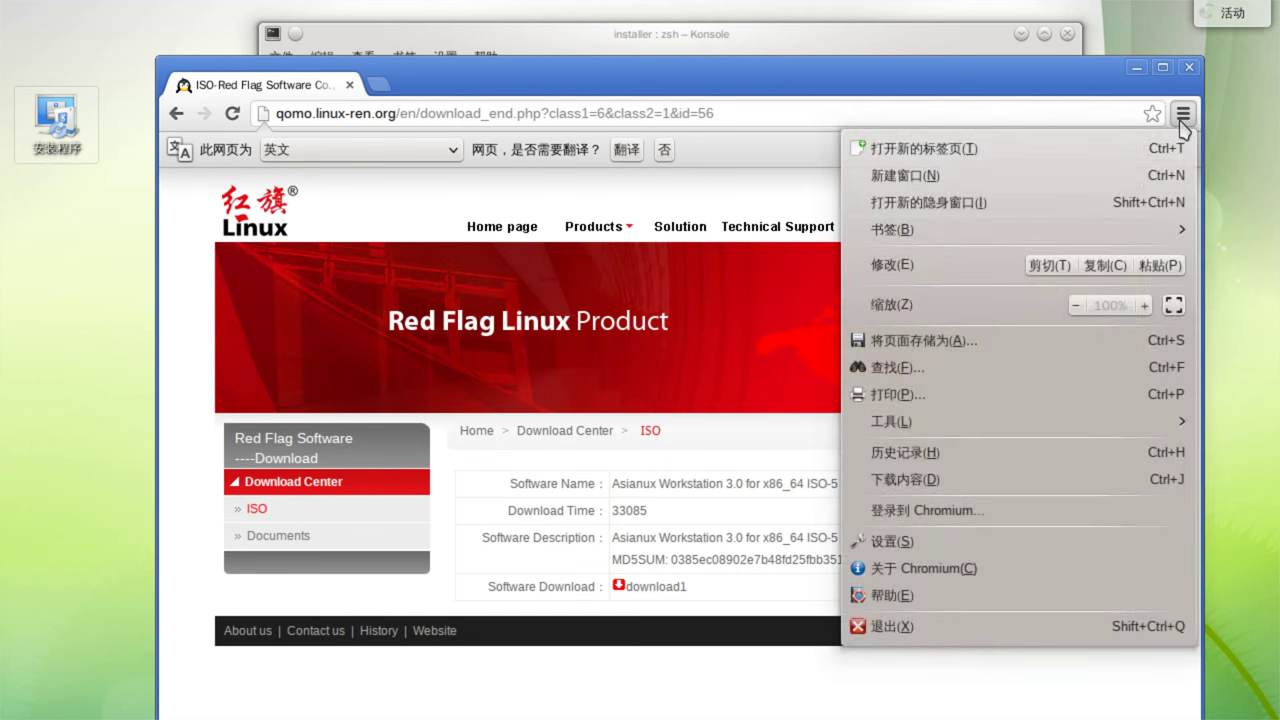
left_click(955, 569)
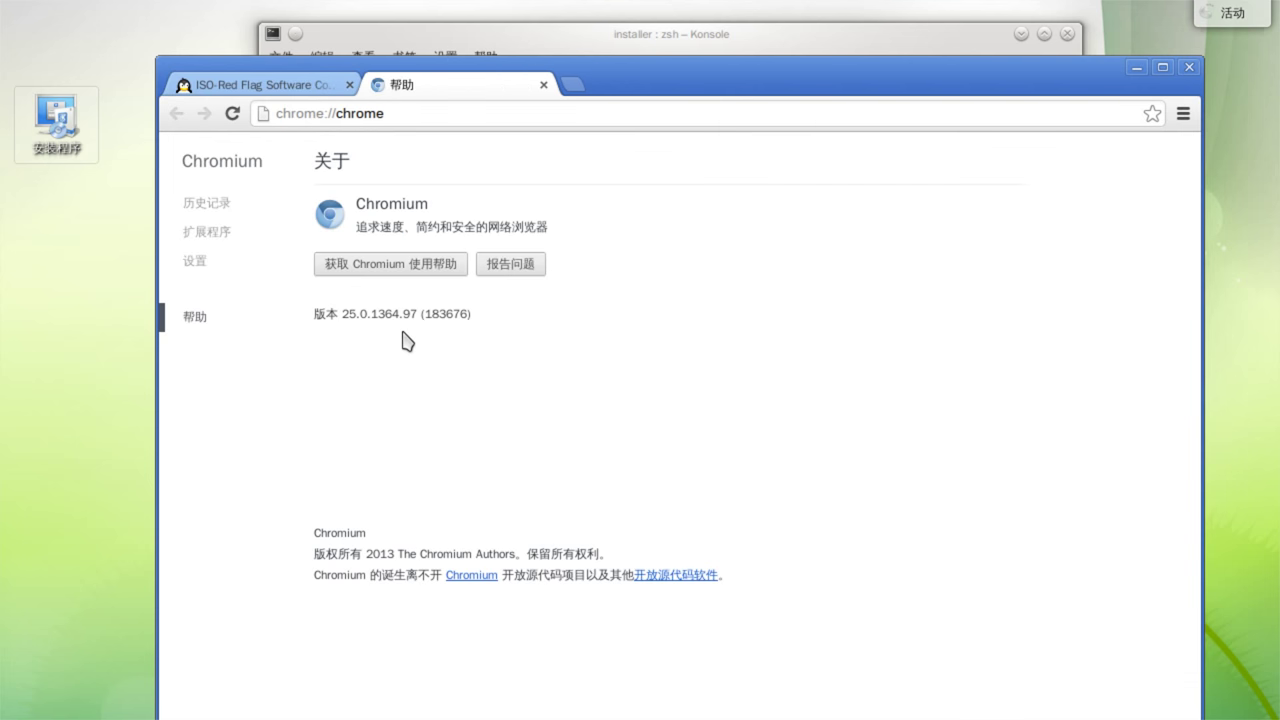
left_click(1192, 64)
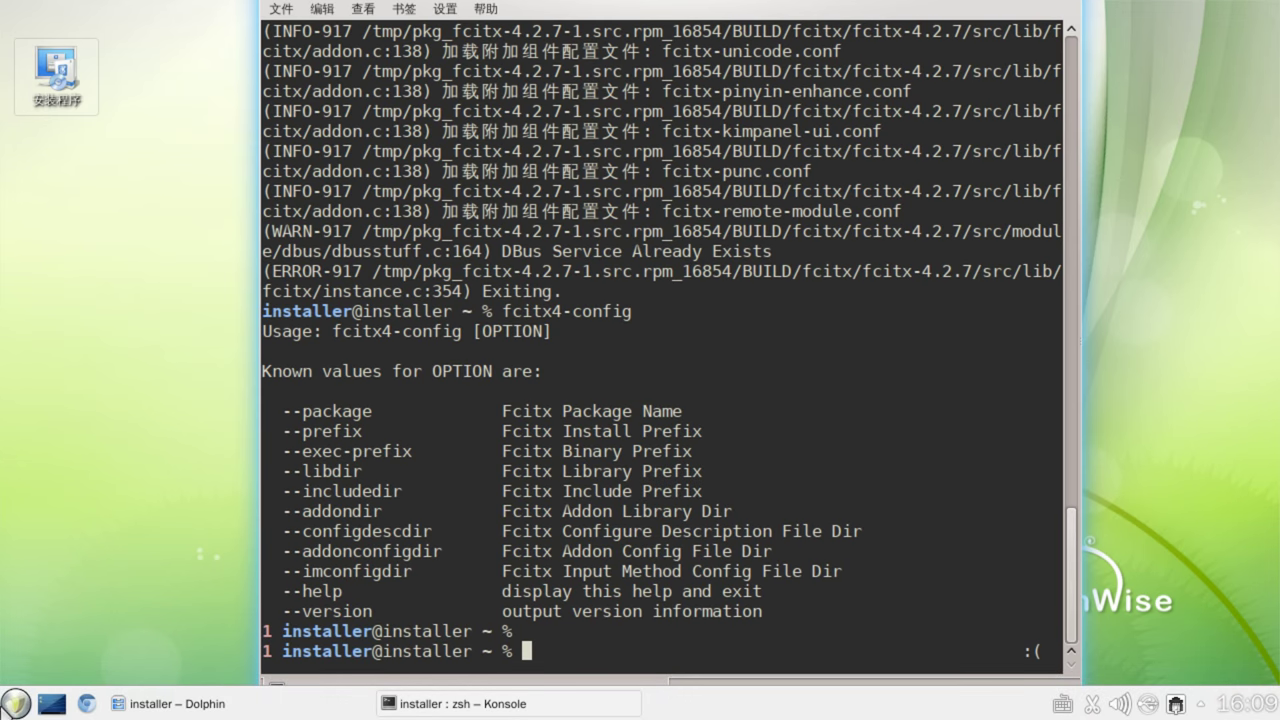
Browse the Internet (互联网) and Development (开发) application categories, then return to the launcher's favorites.
left_click(14, 703)
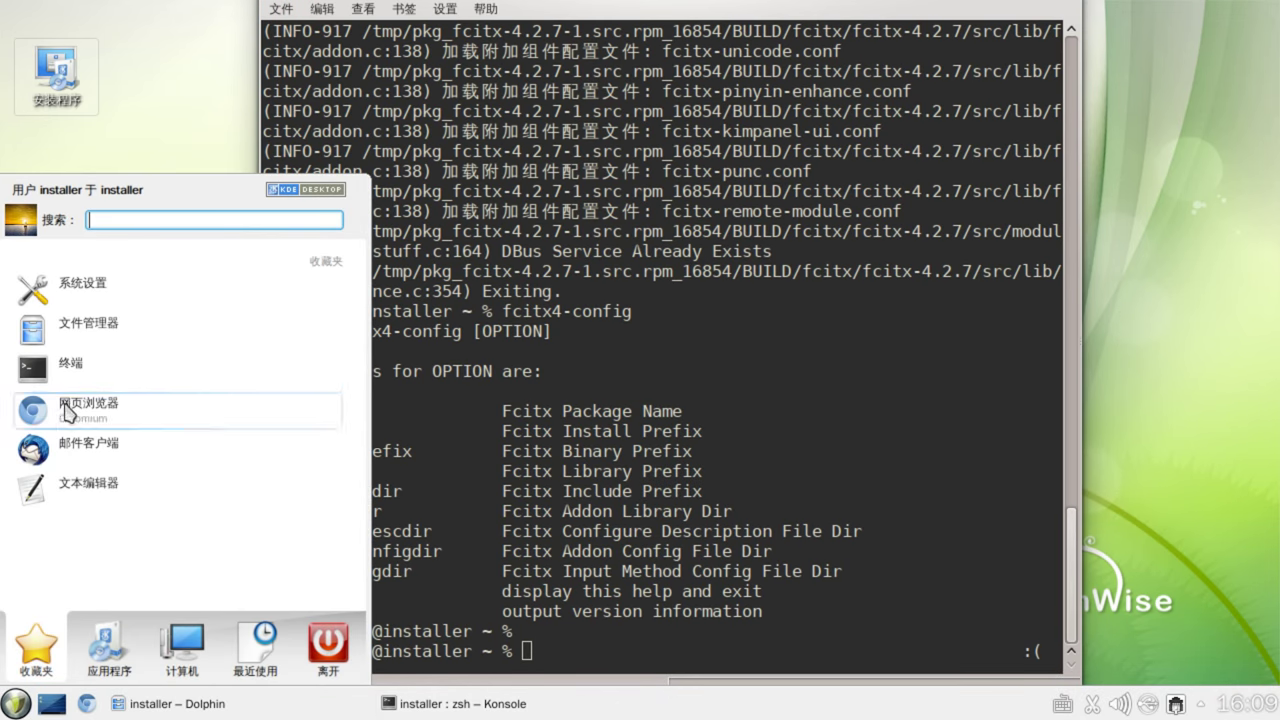
left_click(105, 655)
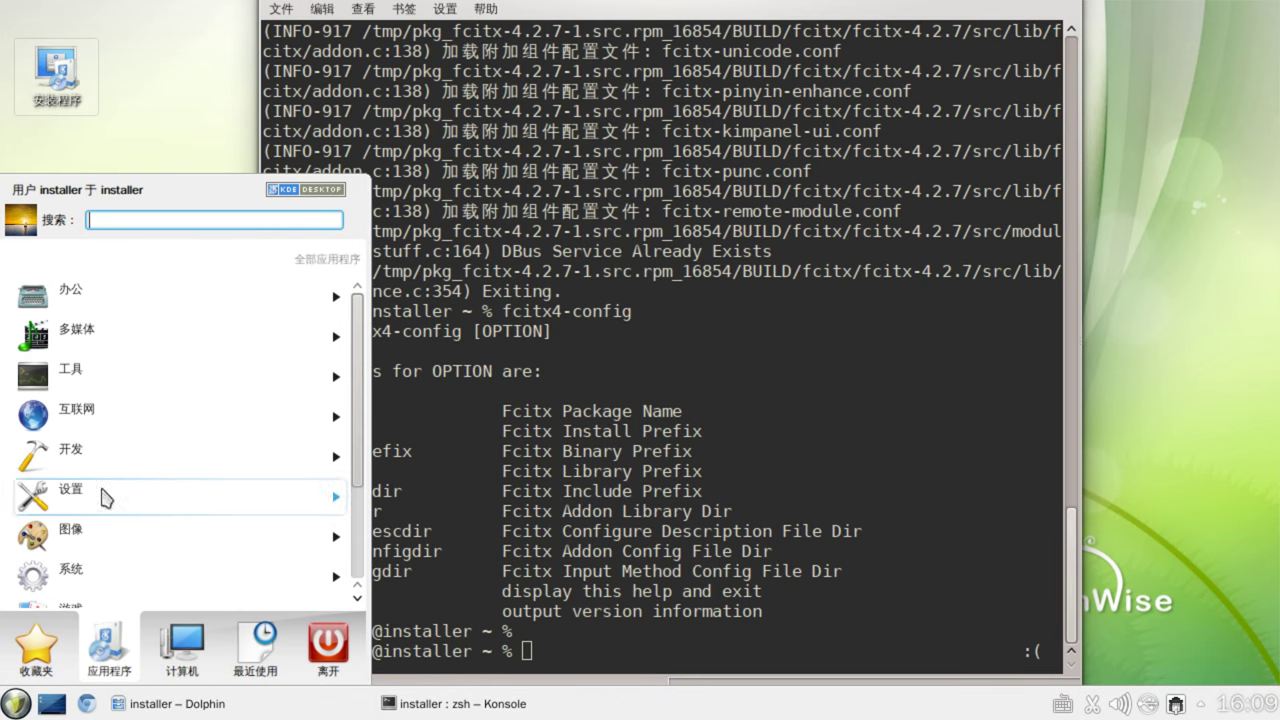
left_click(103, 432)
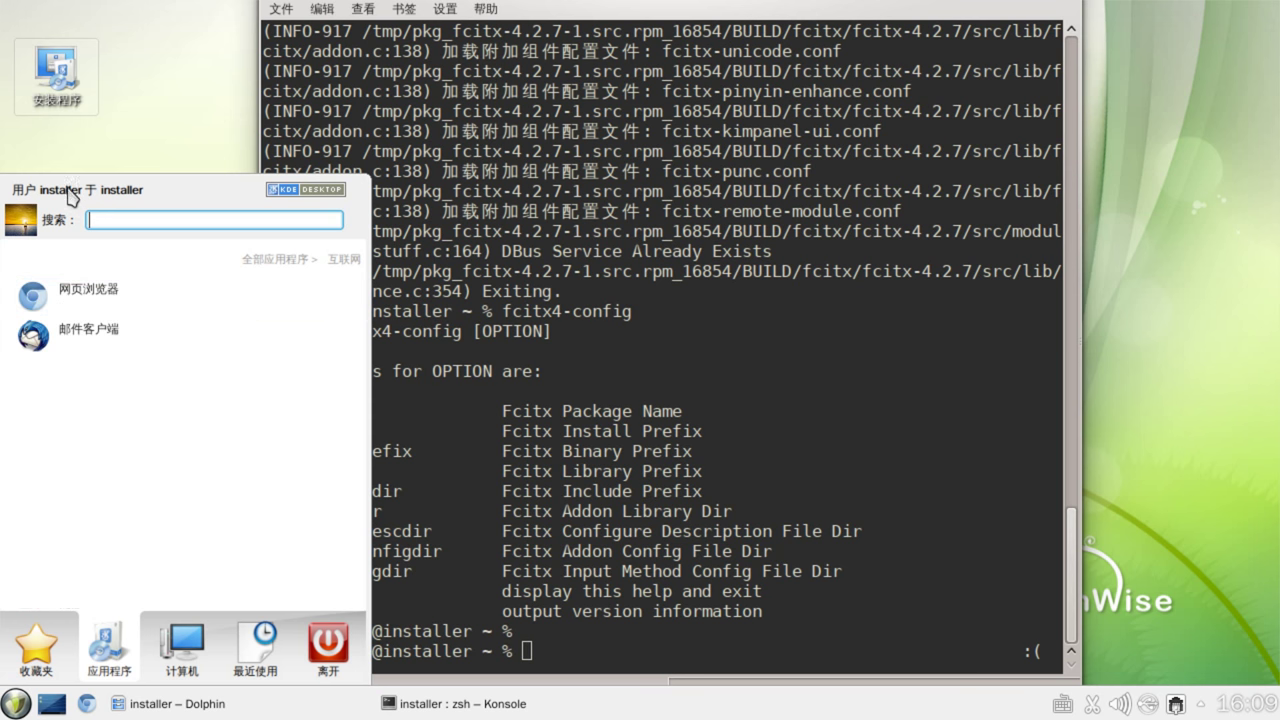
left_click(290, 268)
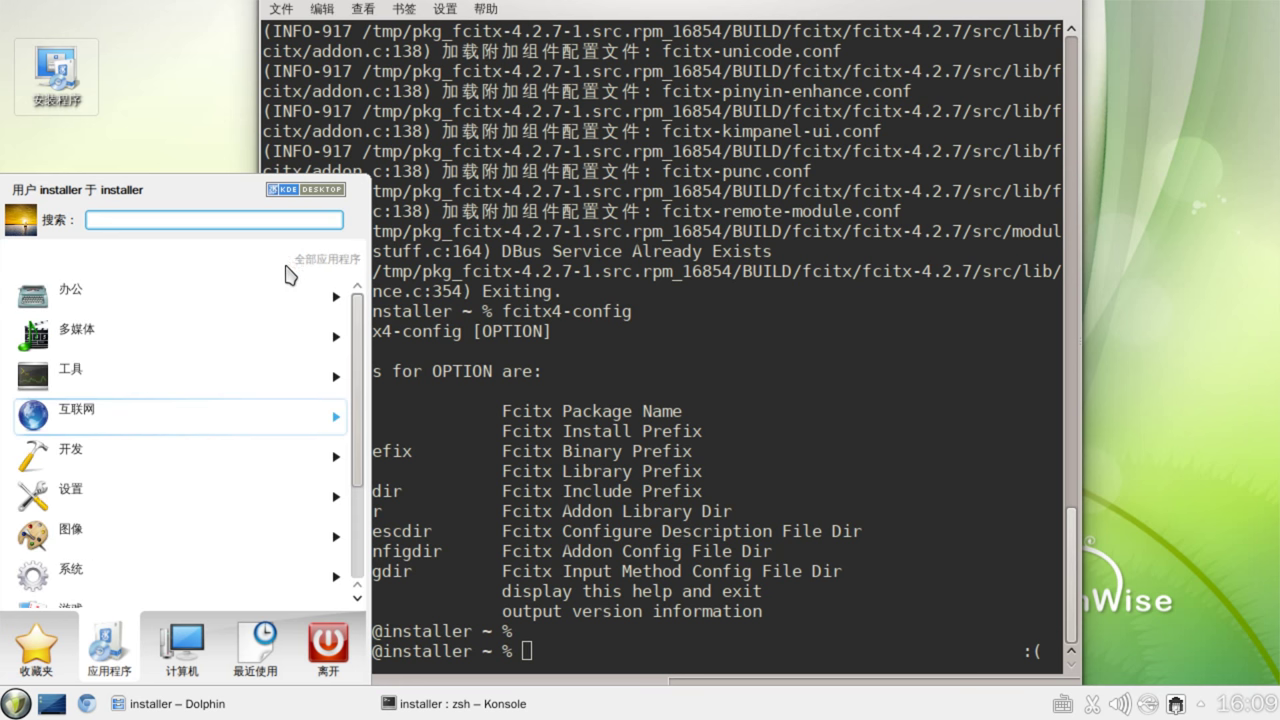
left_click(143, 458)
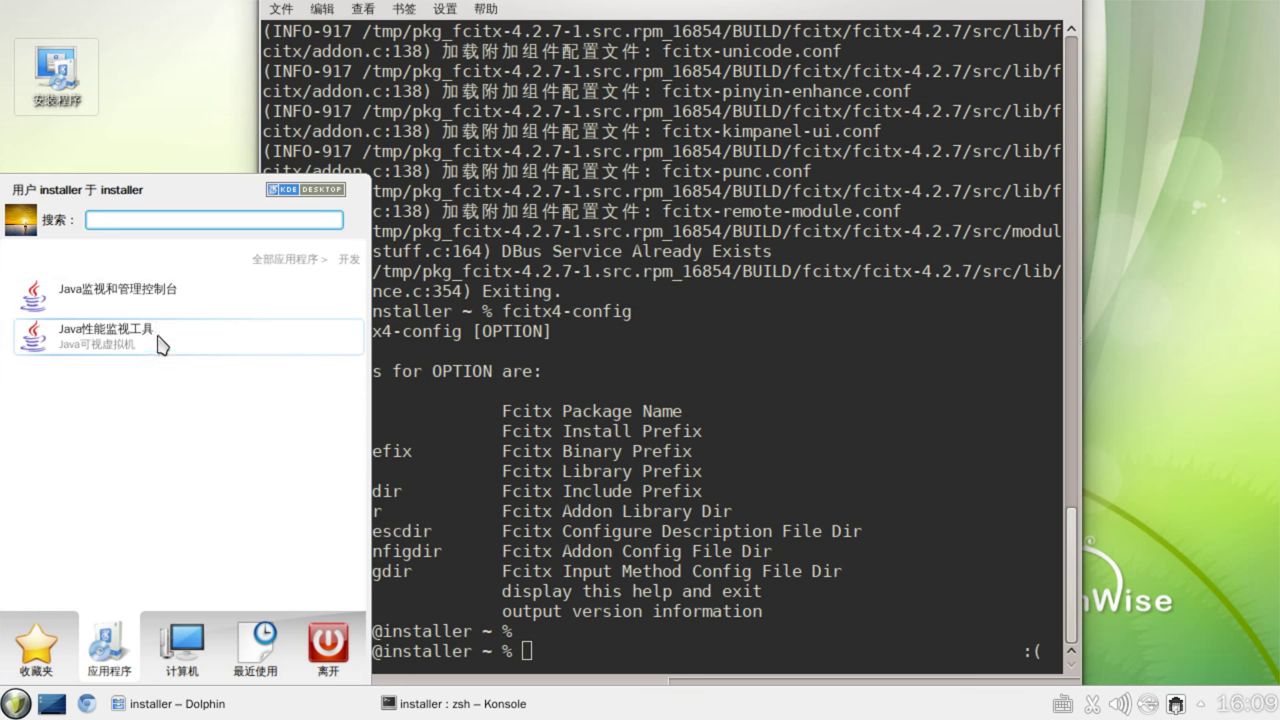
left_click(40, 642)
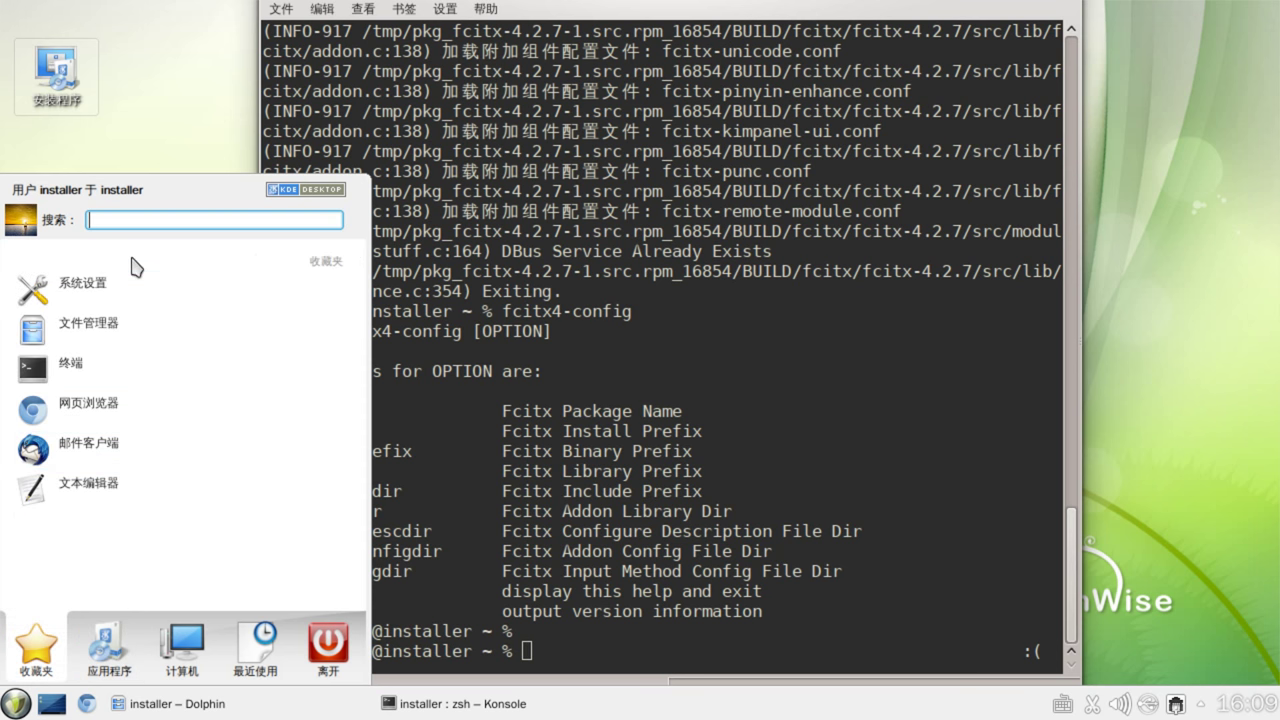
Open the Java control panel from the Settings (设置) category, view its Advanced, Security and Java settings, and cancel it.
left_click(106, 645)
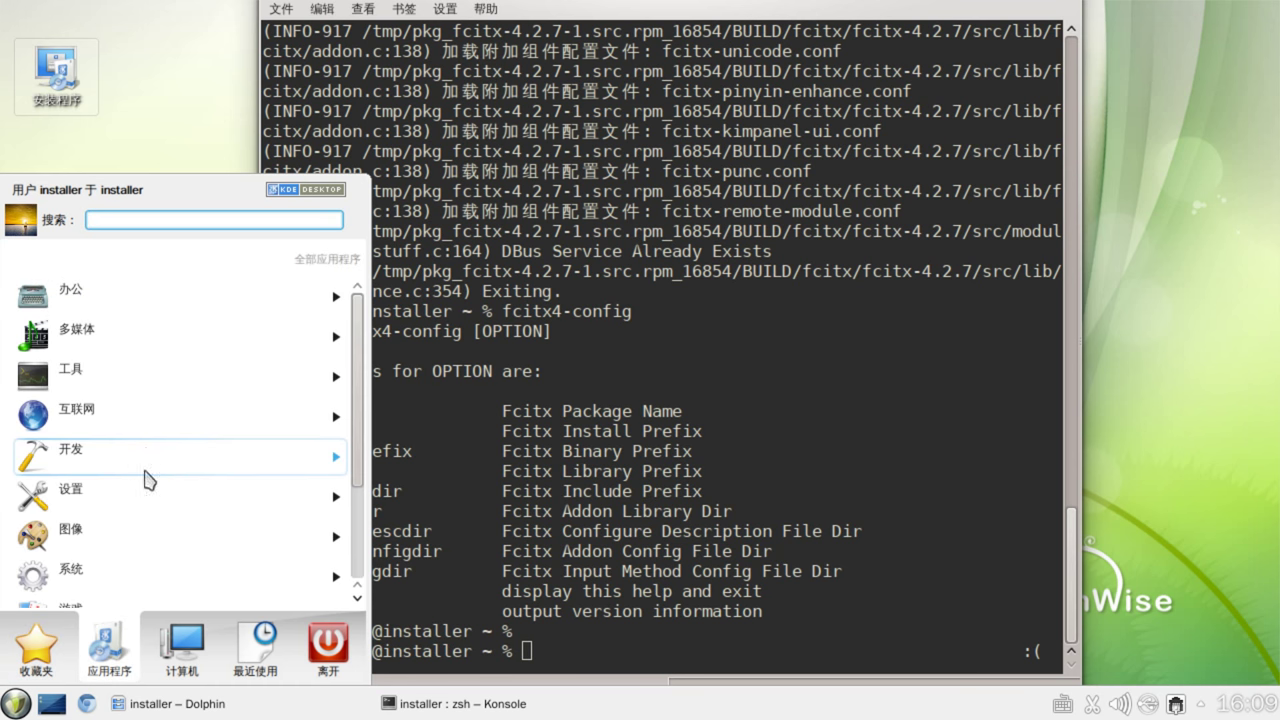
left_click(139, 512)
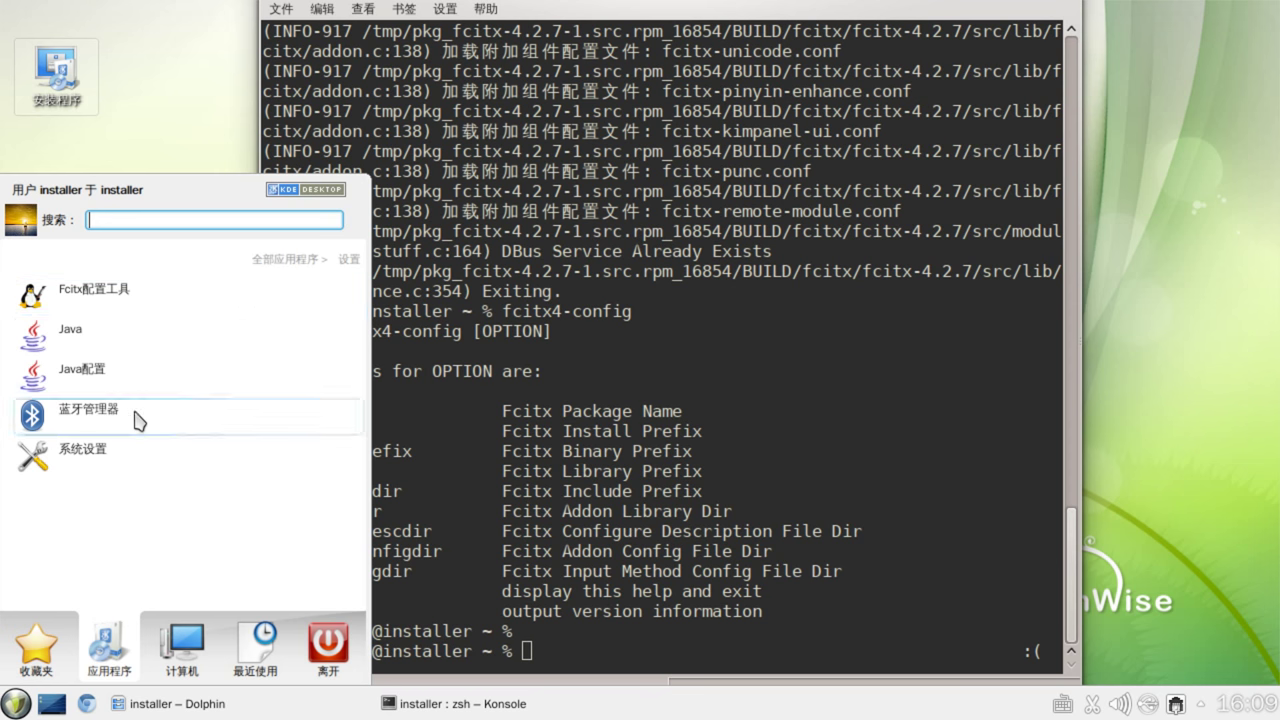
left_click(136, 340)
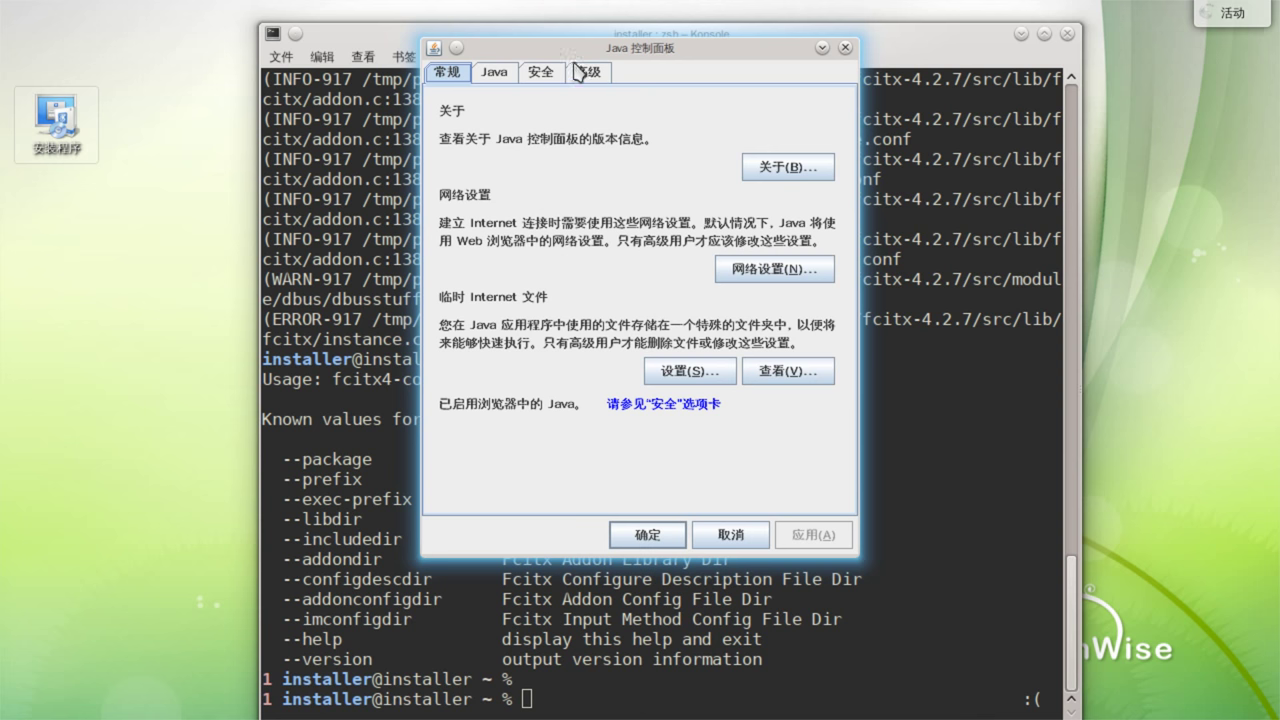
left_click(580, 72)
left_click(545, 72)
left_click(508, 72)
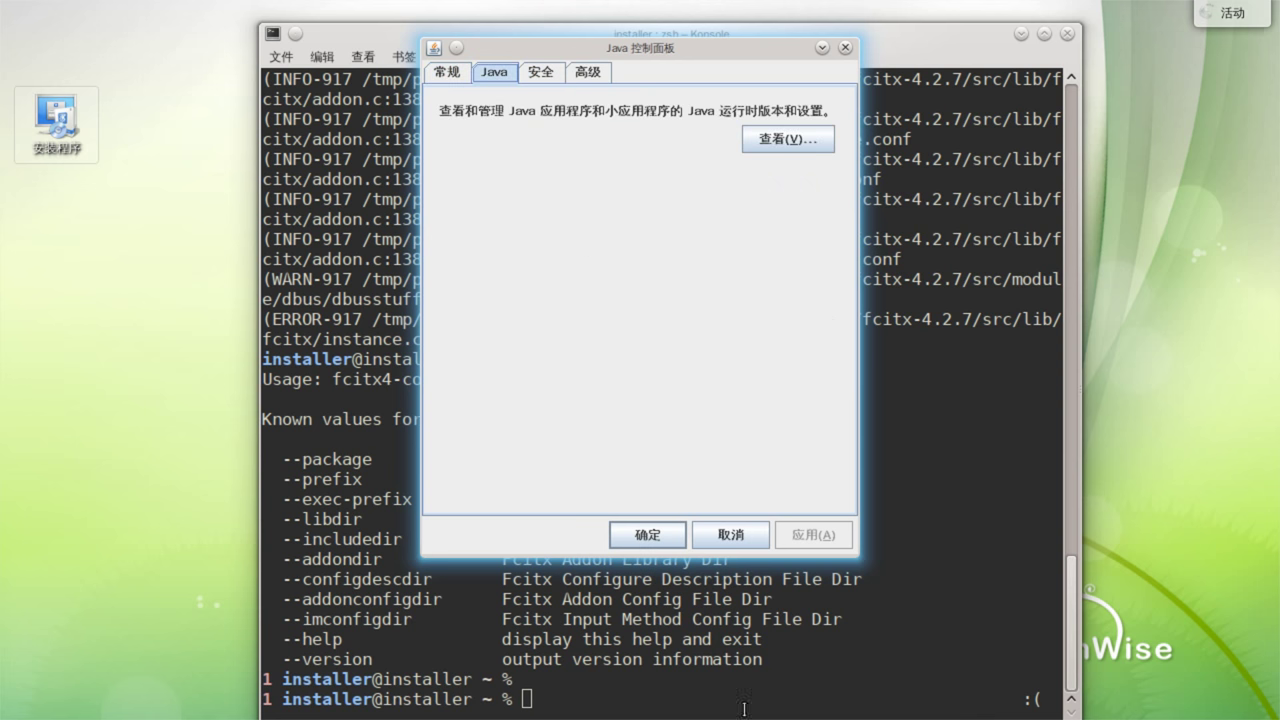
left_click(739, 526)
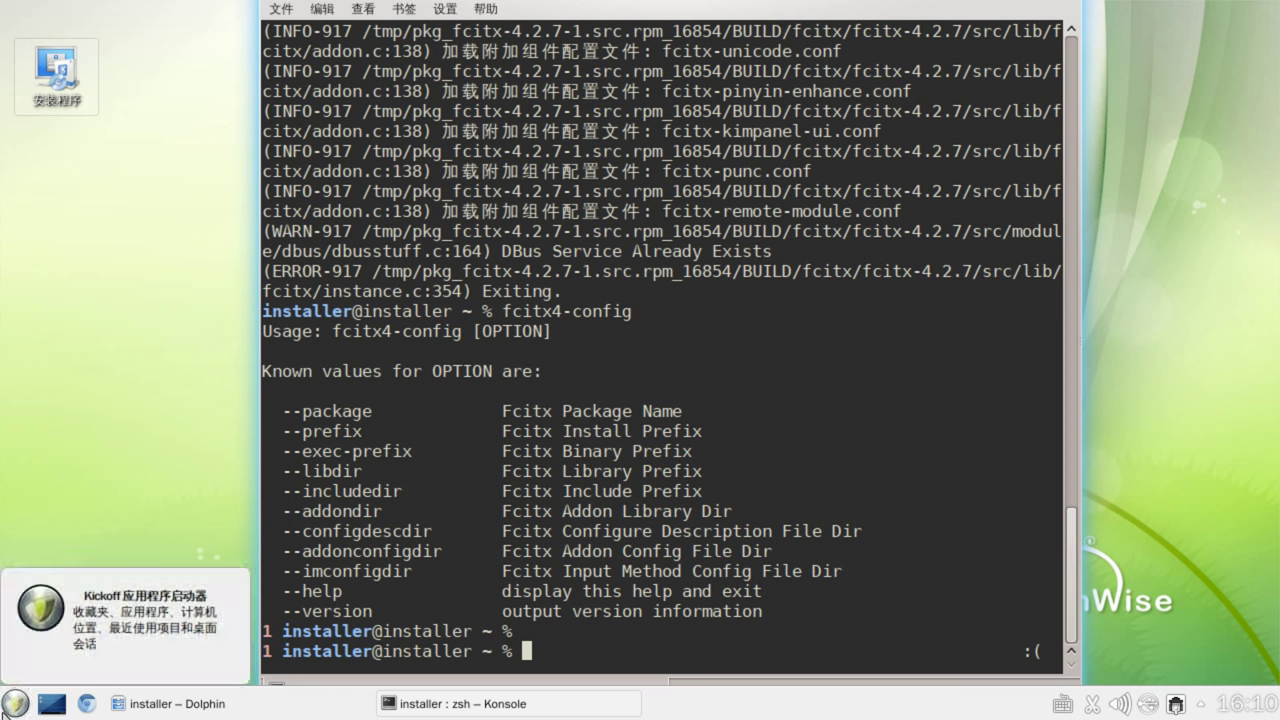
View the Graphics (图像) application category and launch the image scanning program (图像扫描程序).
left_click(8, 705)
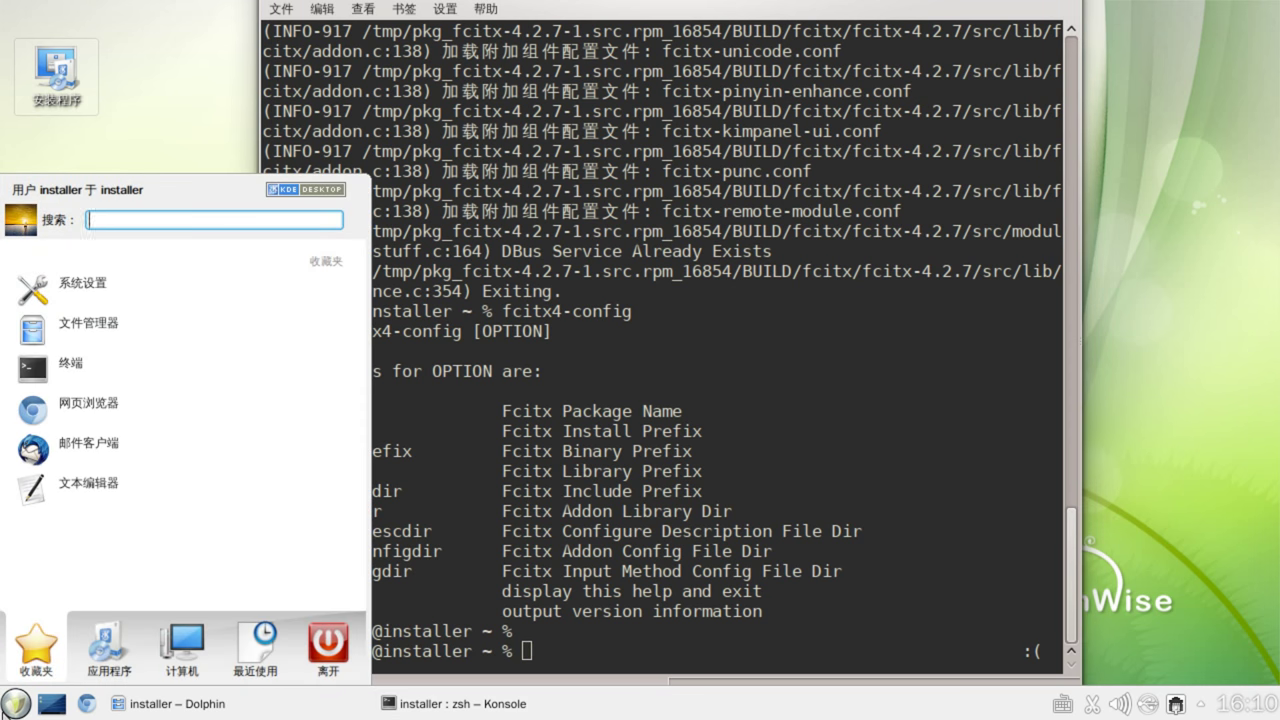
left_click(108, 650)
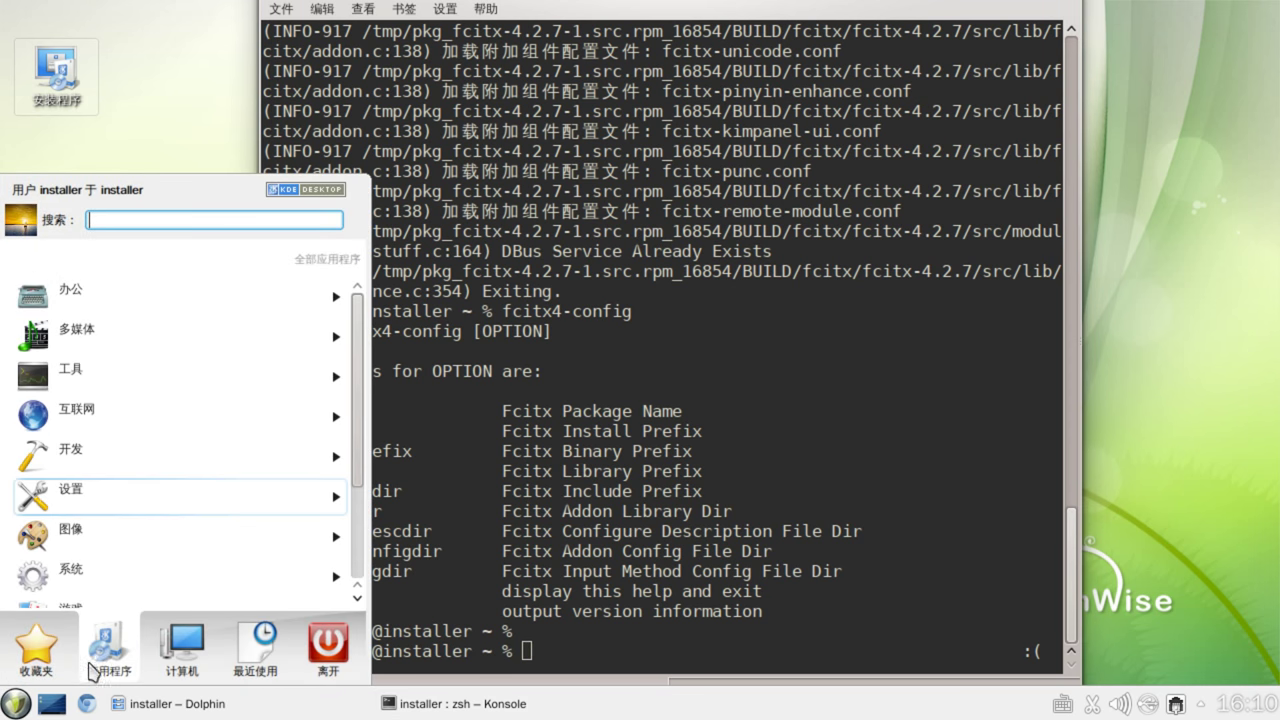
left_click(103, 546)
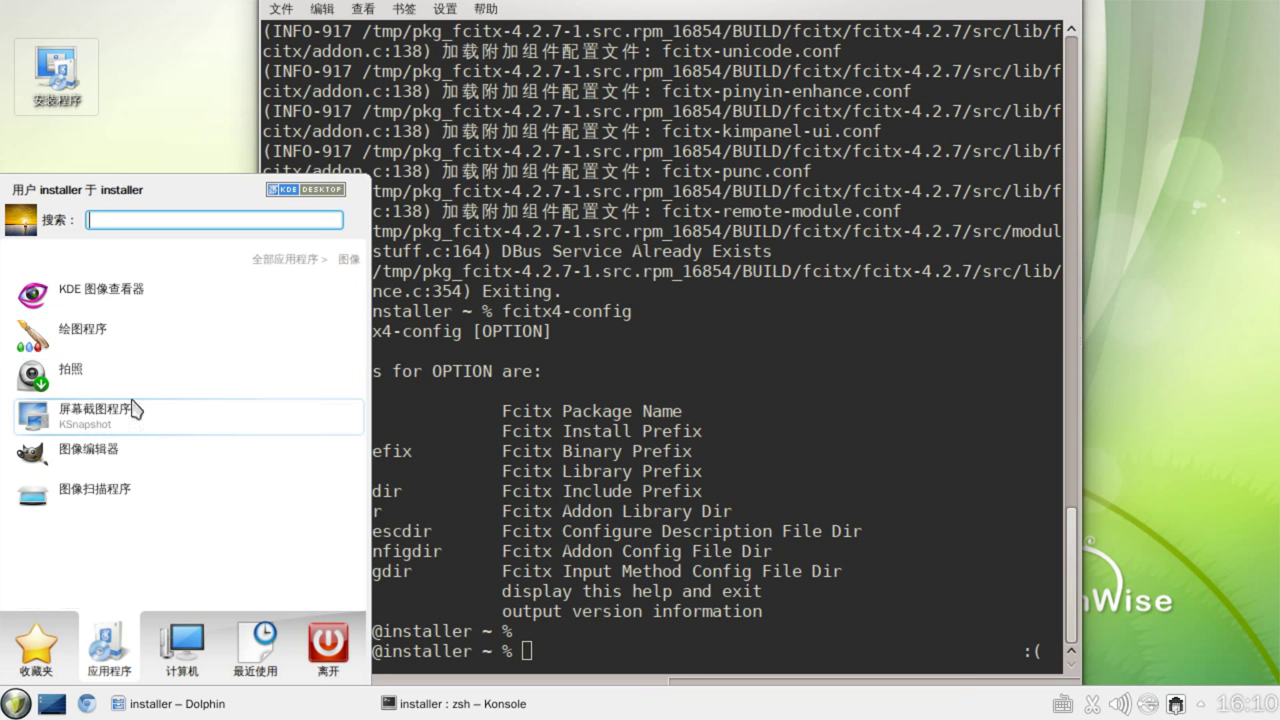
left_click(127, 499)
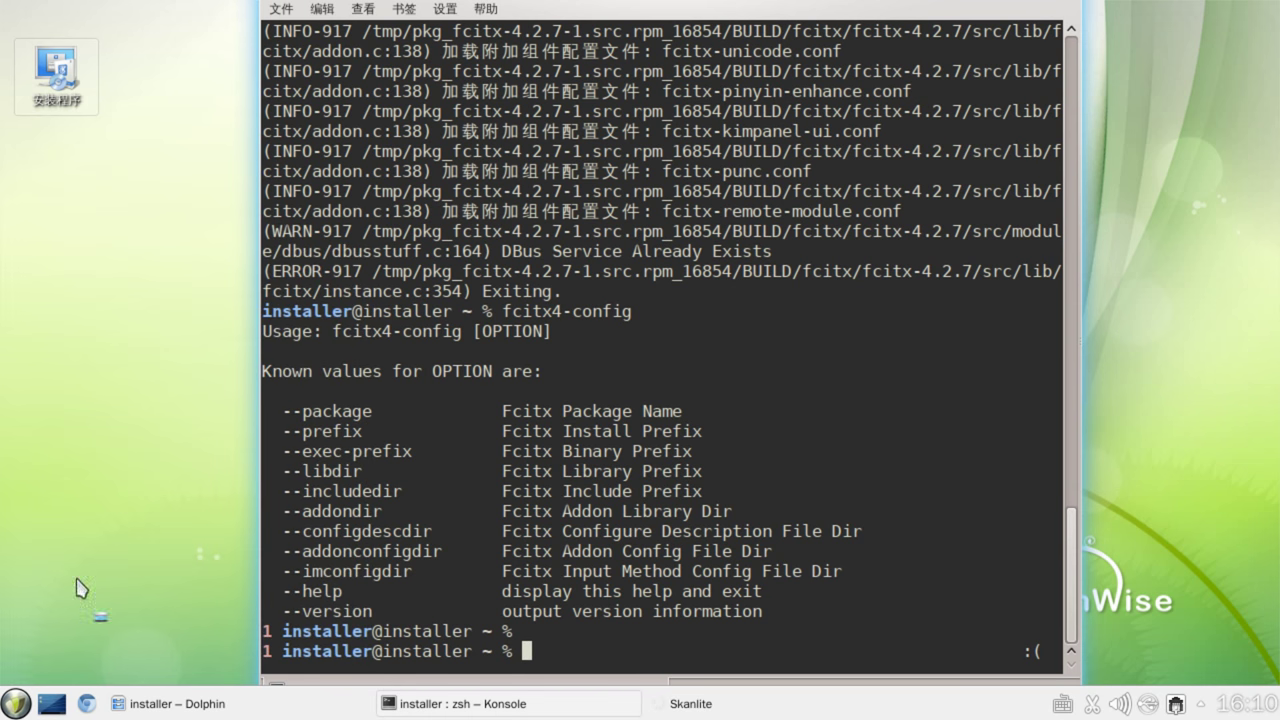
Look through the remaining application categories in the launcher and dismiss the Skanlite message.
left_click(20, 697)
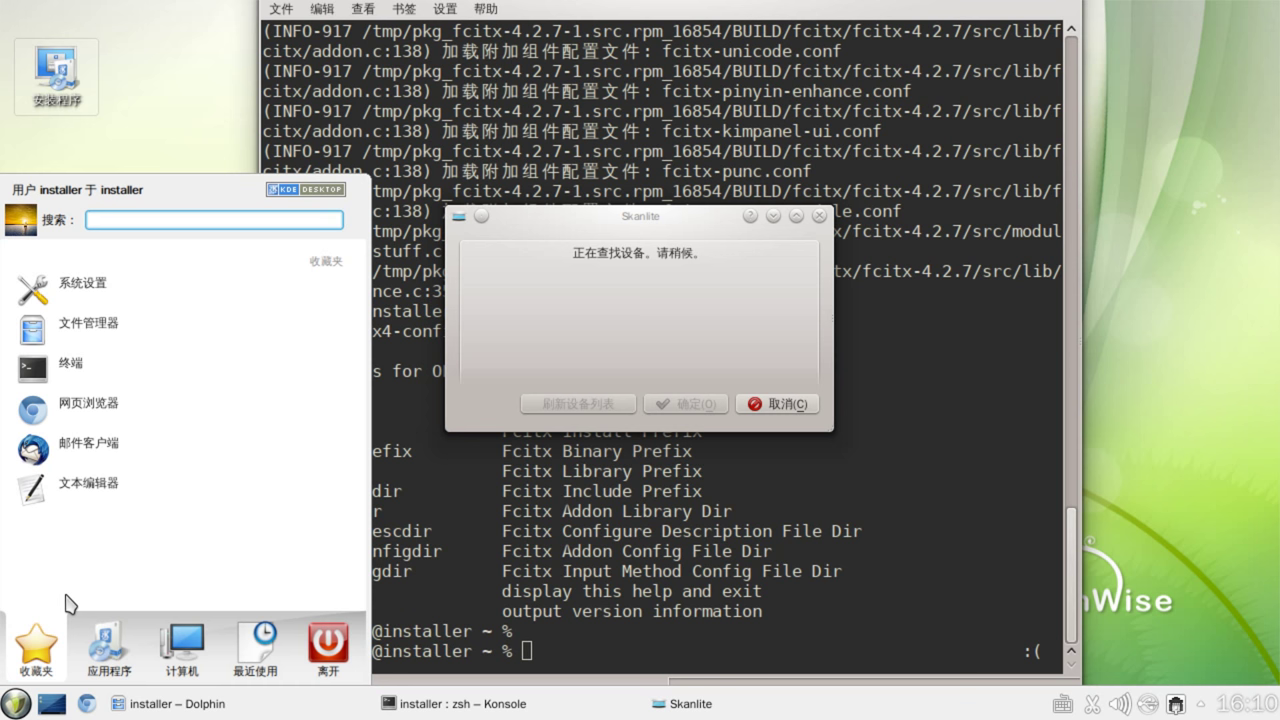
left_click(112, 640)
scroll(150, 541, "down", 2)
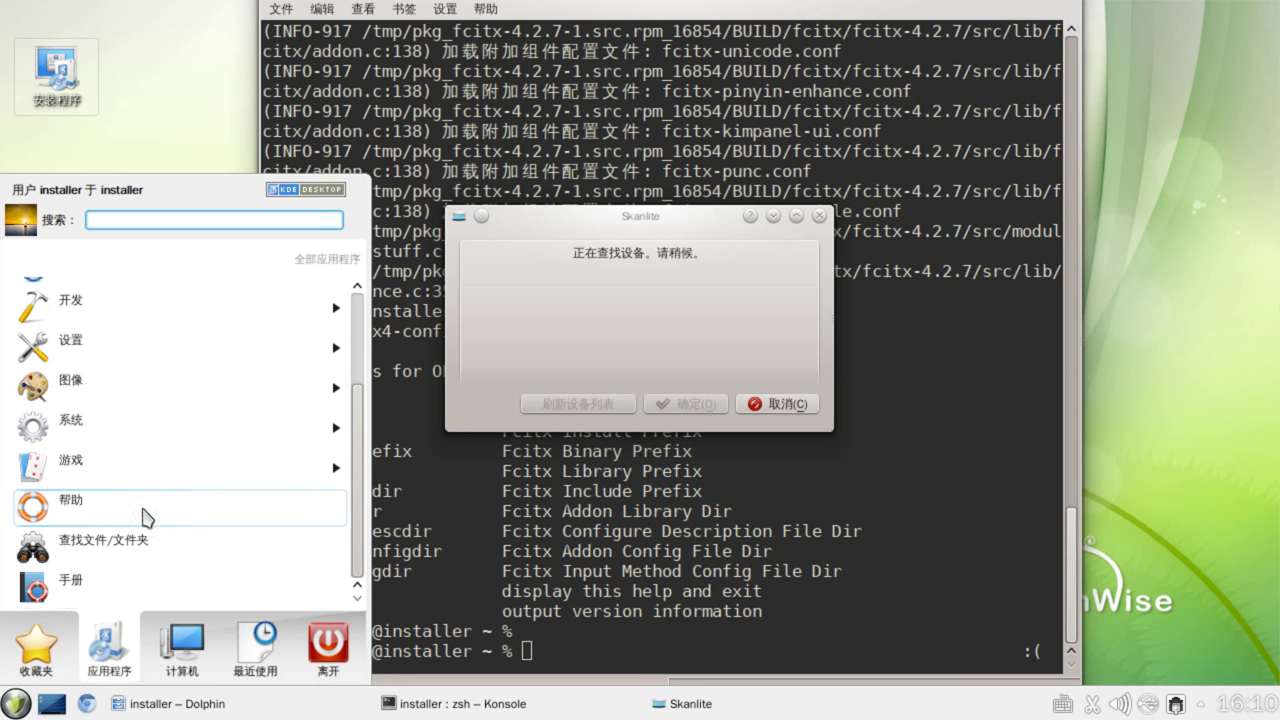
left_click(137, 444)
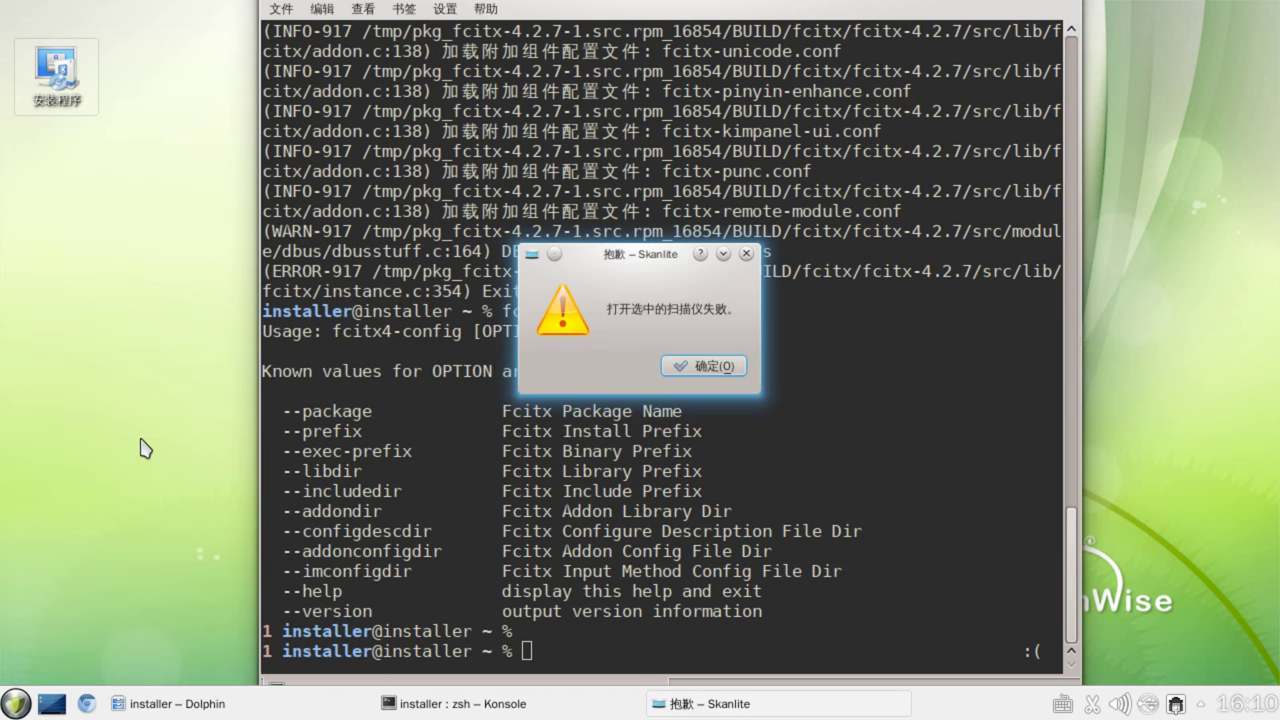
left_click(728, 367)
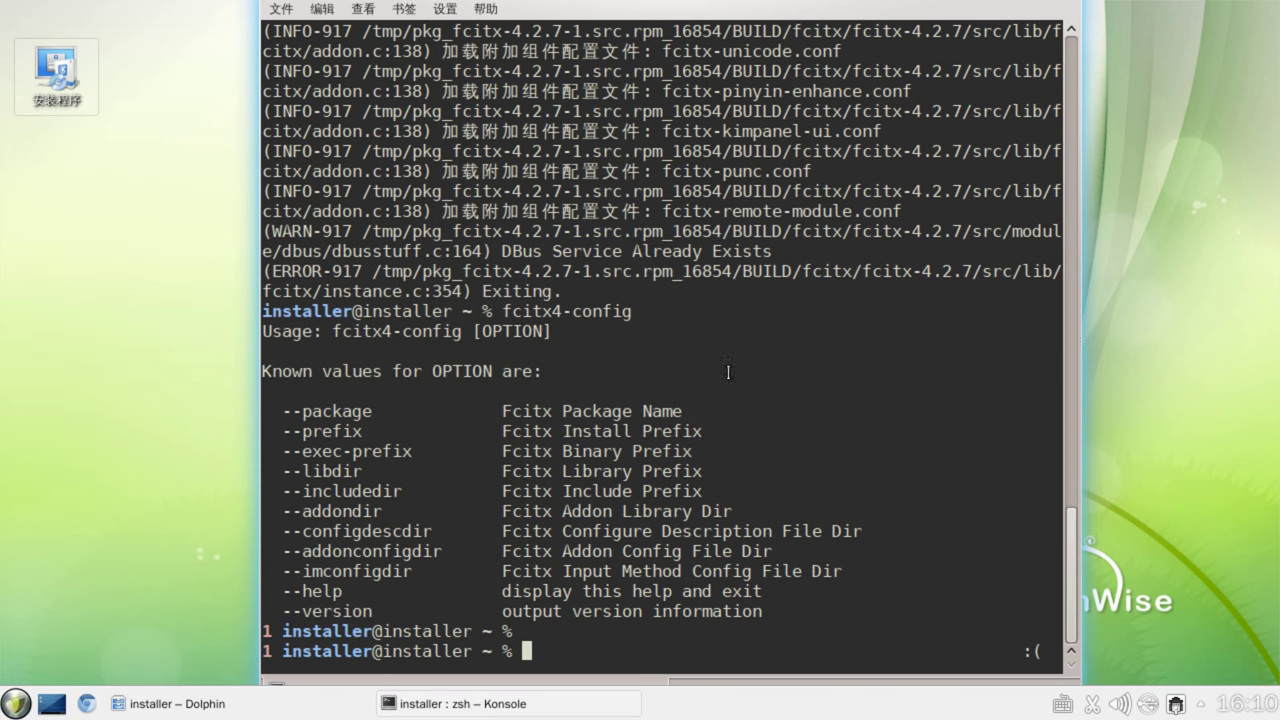
View the programs in the System (系统) application category and return to the list of all applications.
left_click(15, 703)
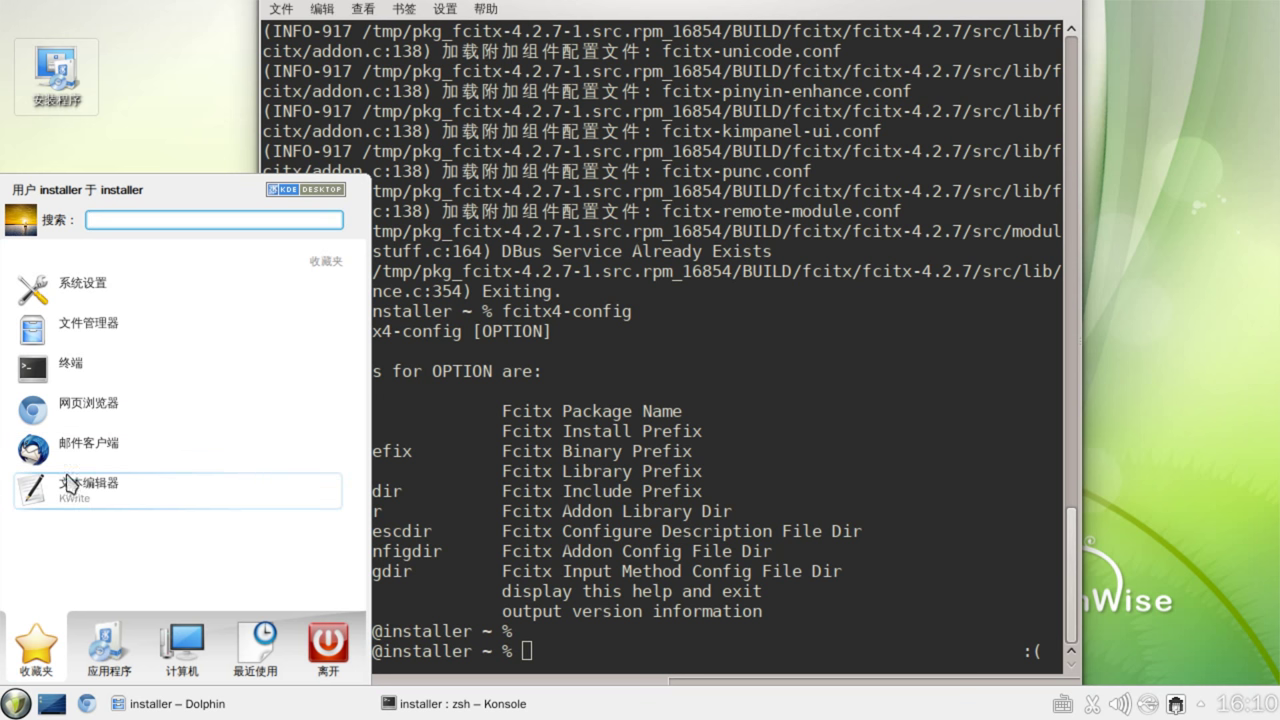
mouse_move(100, 660)
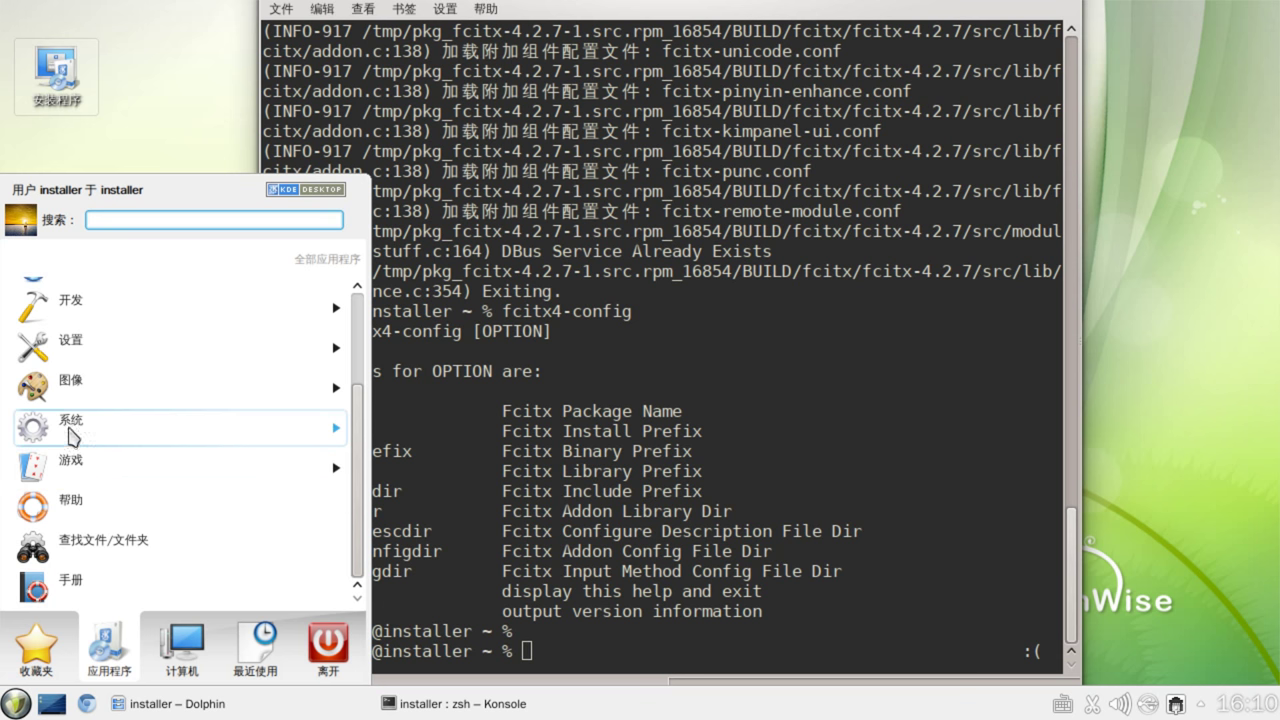
left_click(72, 422)
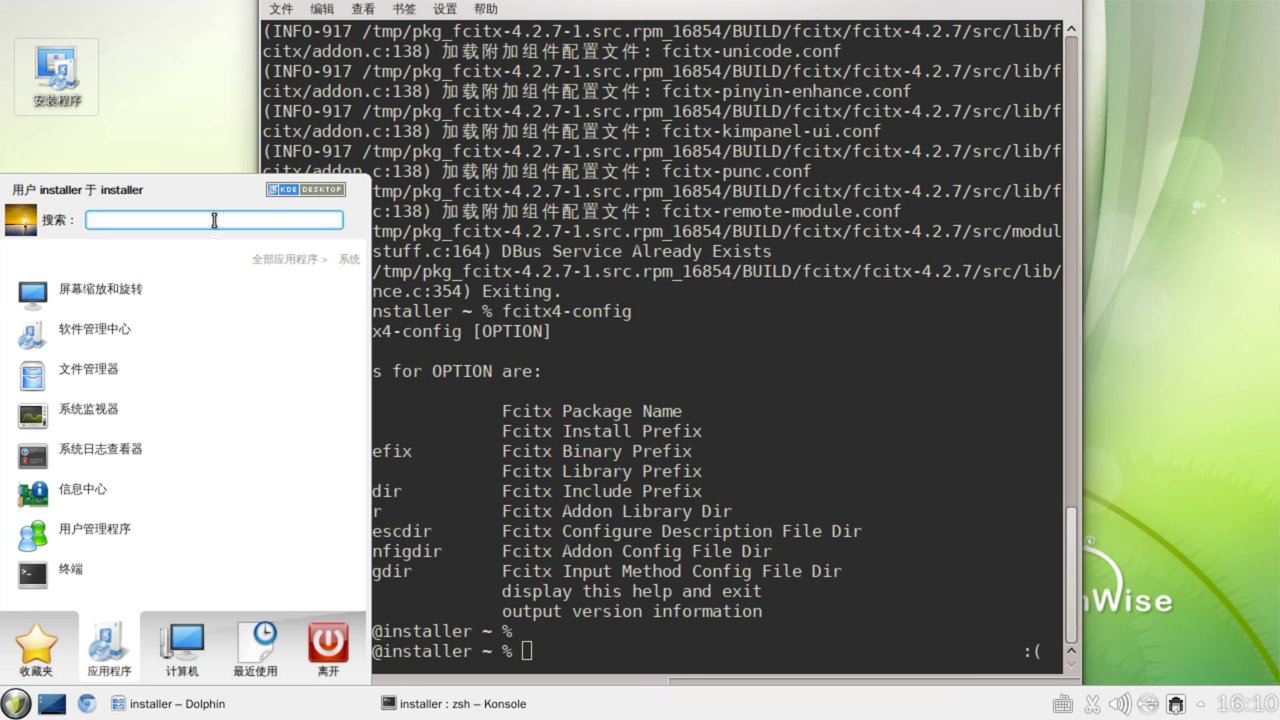
left_click(262, 258)
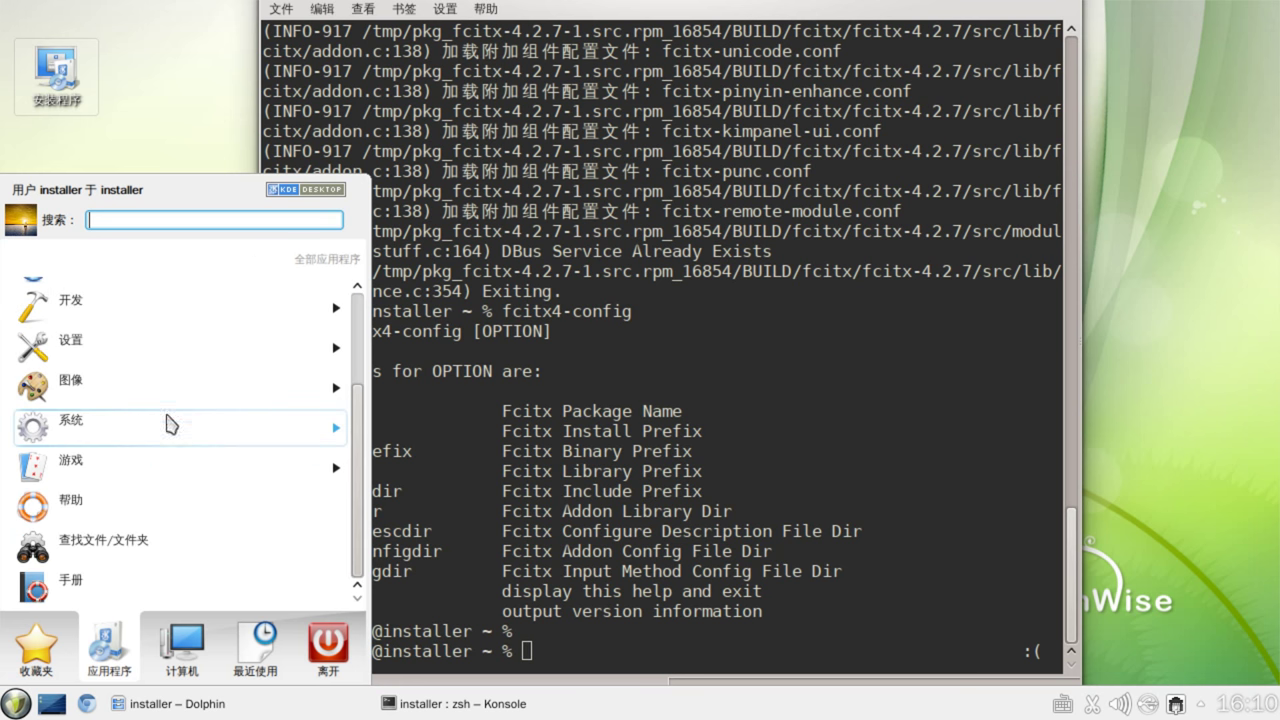
Launch the tile-matching game 连连看 from the Games (游戏) application category and try selecting pairs of tiles.
left_click(157, 480)
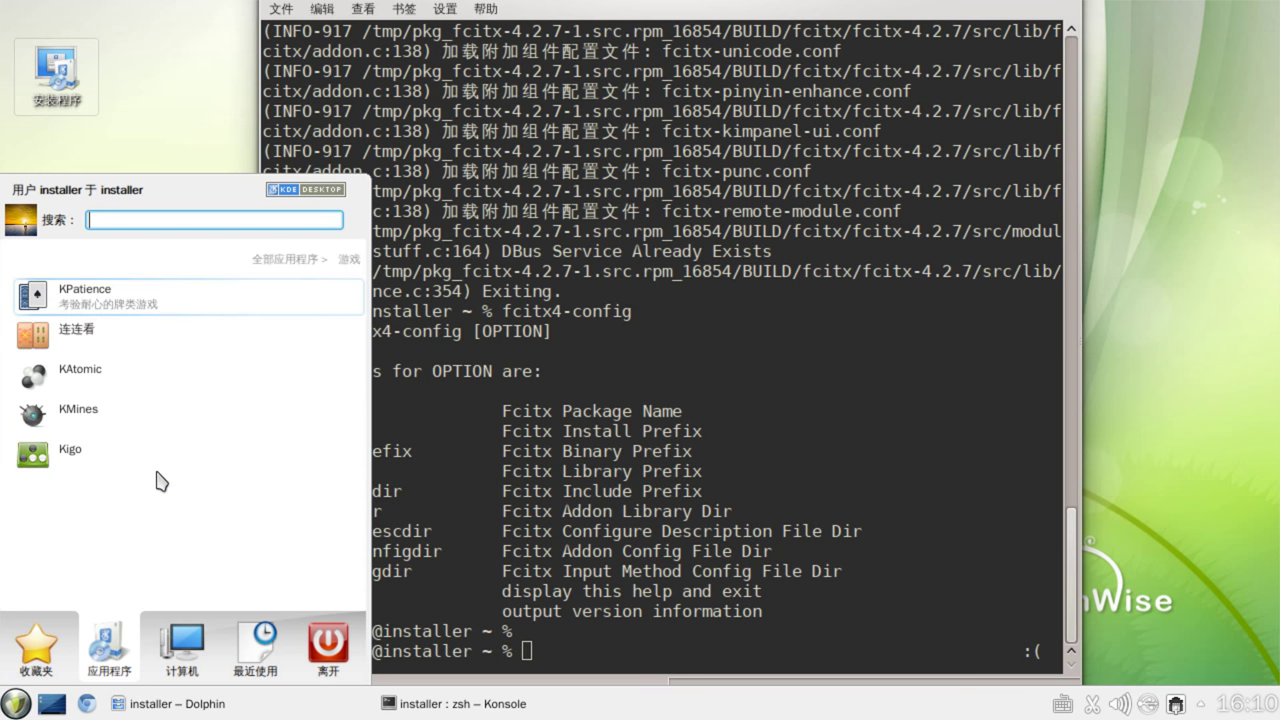
left_click(182, 352)
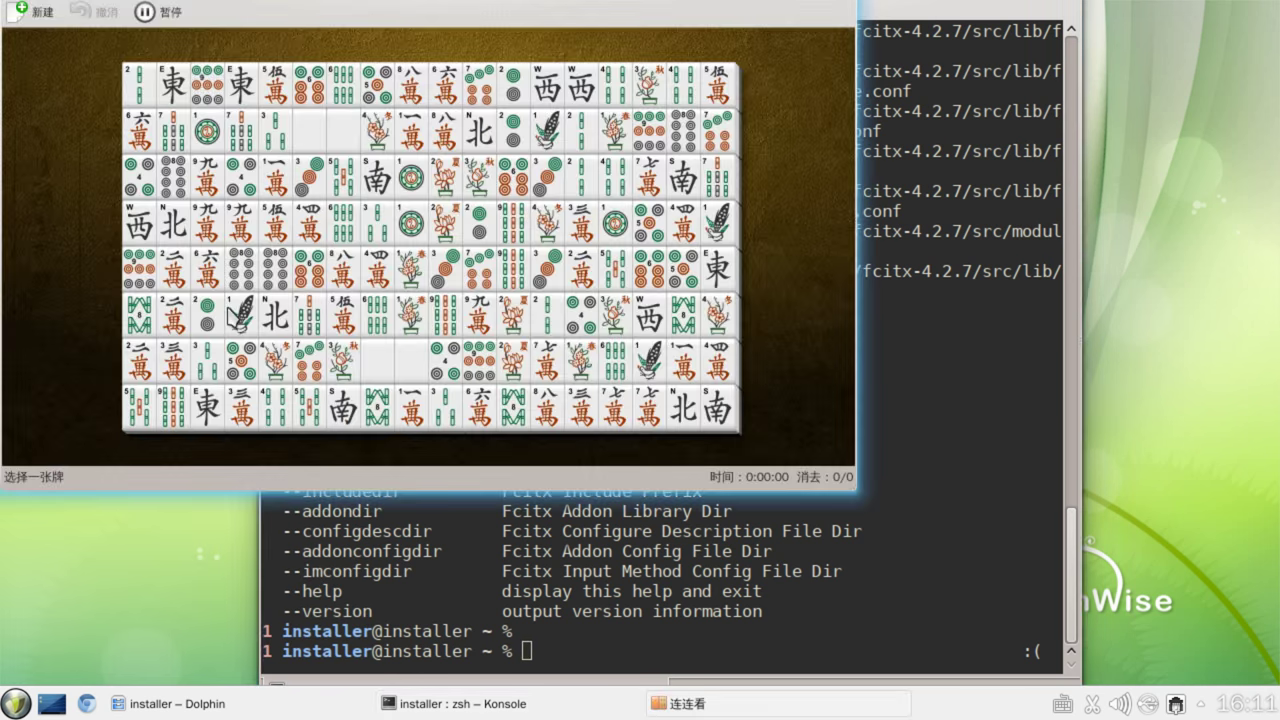
left_click(298, 190)
left_click(304, 192)
left_click(320, 136)
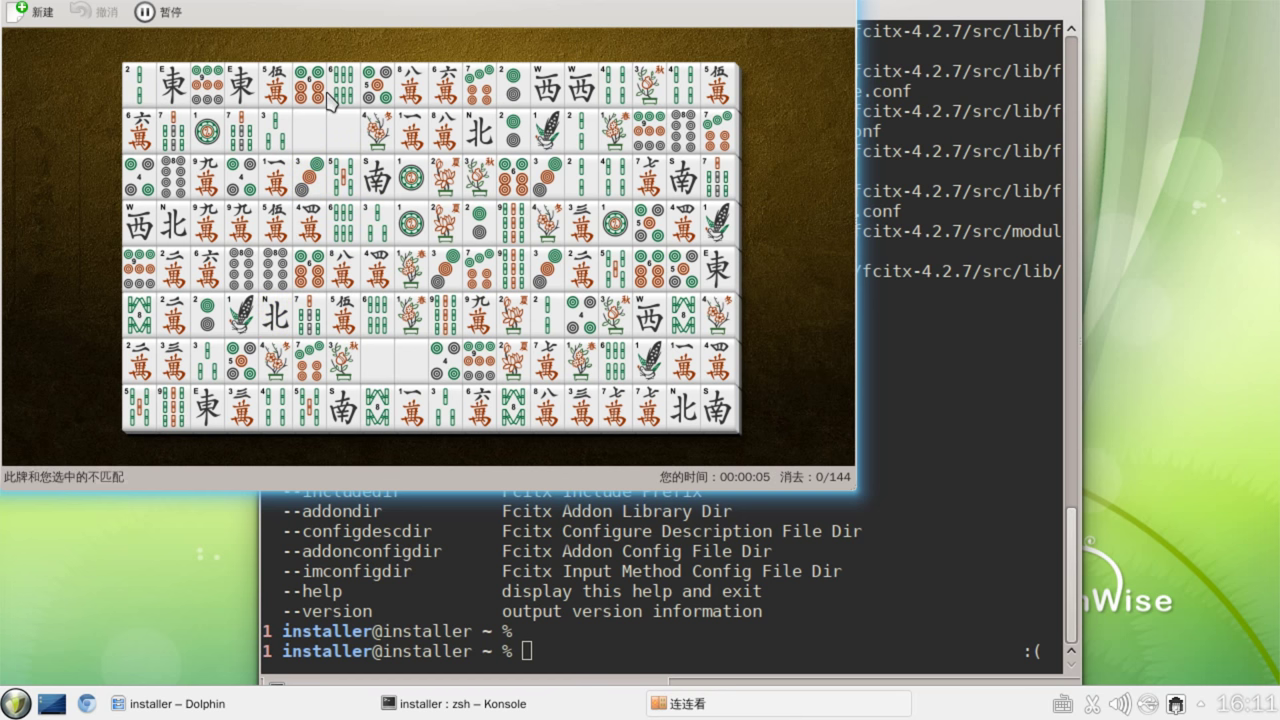
Pause and resume the 连连看 game, try a few more tiles, and close the game.
left_click(170, 13)
left_click(171, 13)
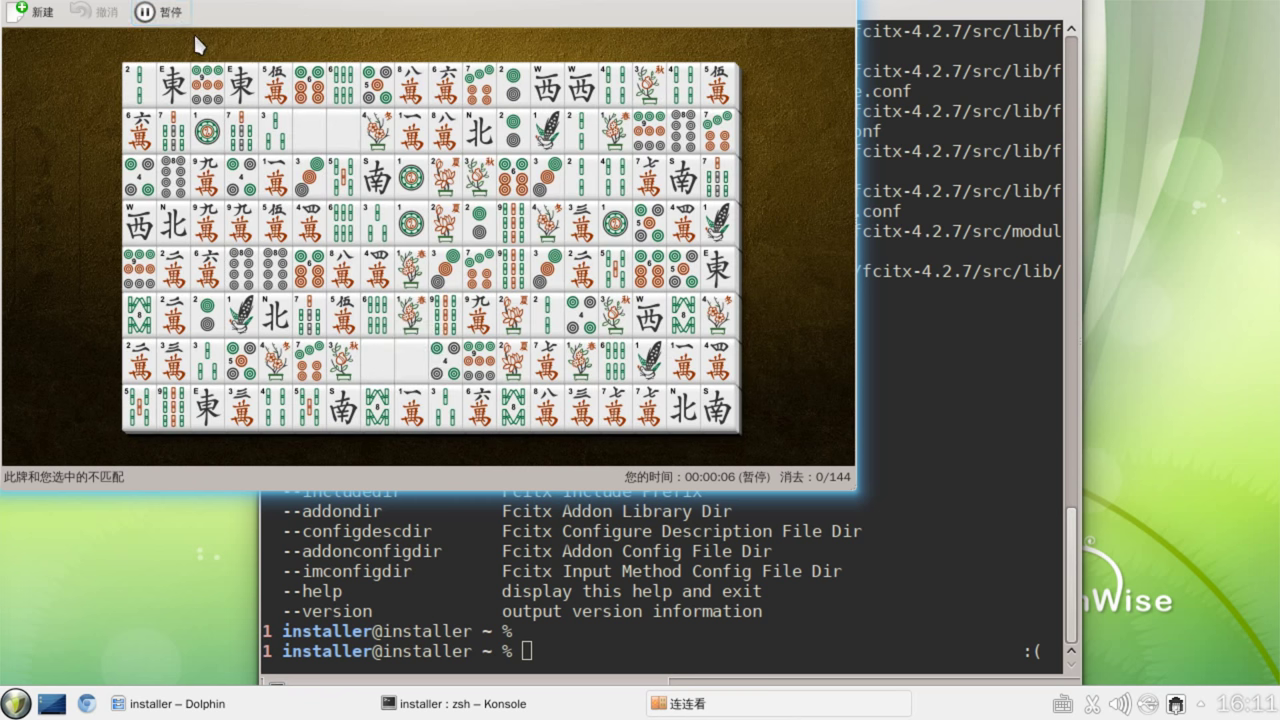
left_click(414, 318)
left_click(450, 326)
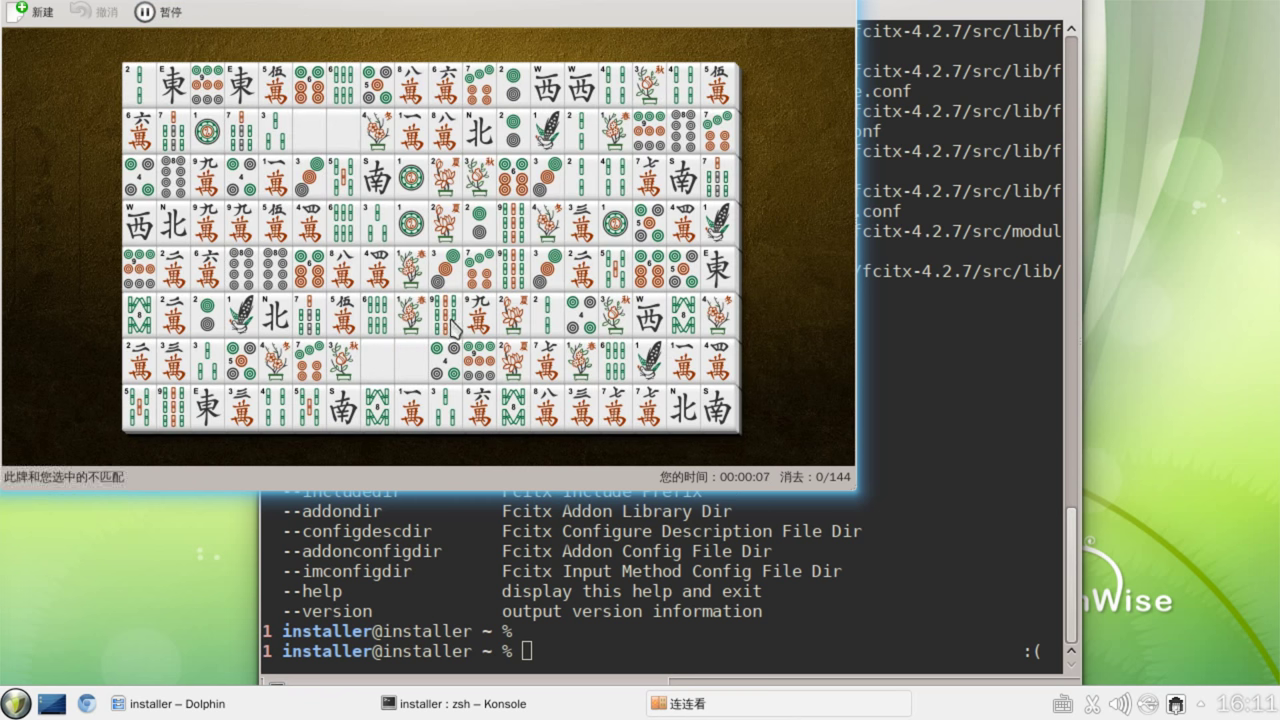
left_click(500, 336)
left_click(530, 340)
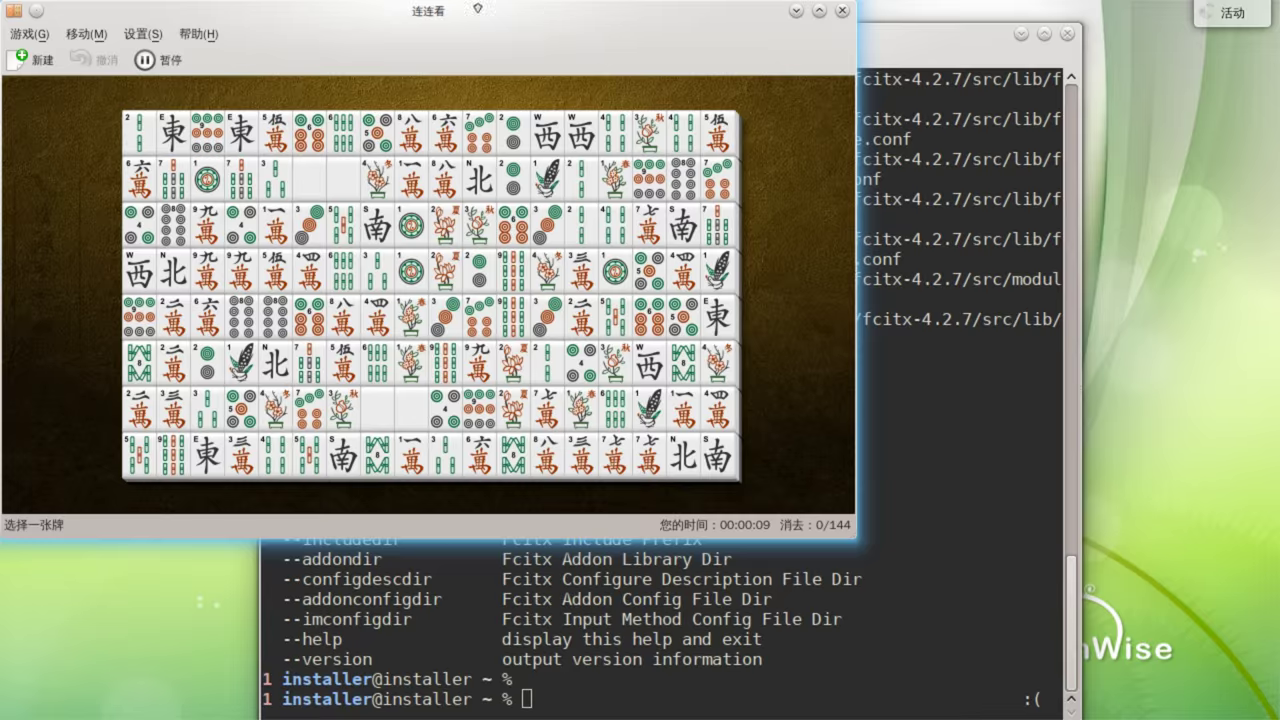
left_click(843, 11)
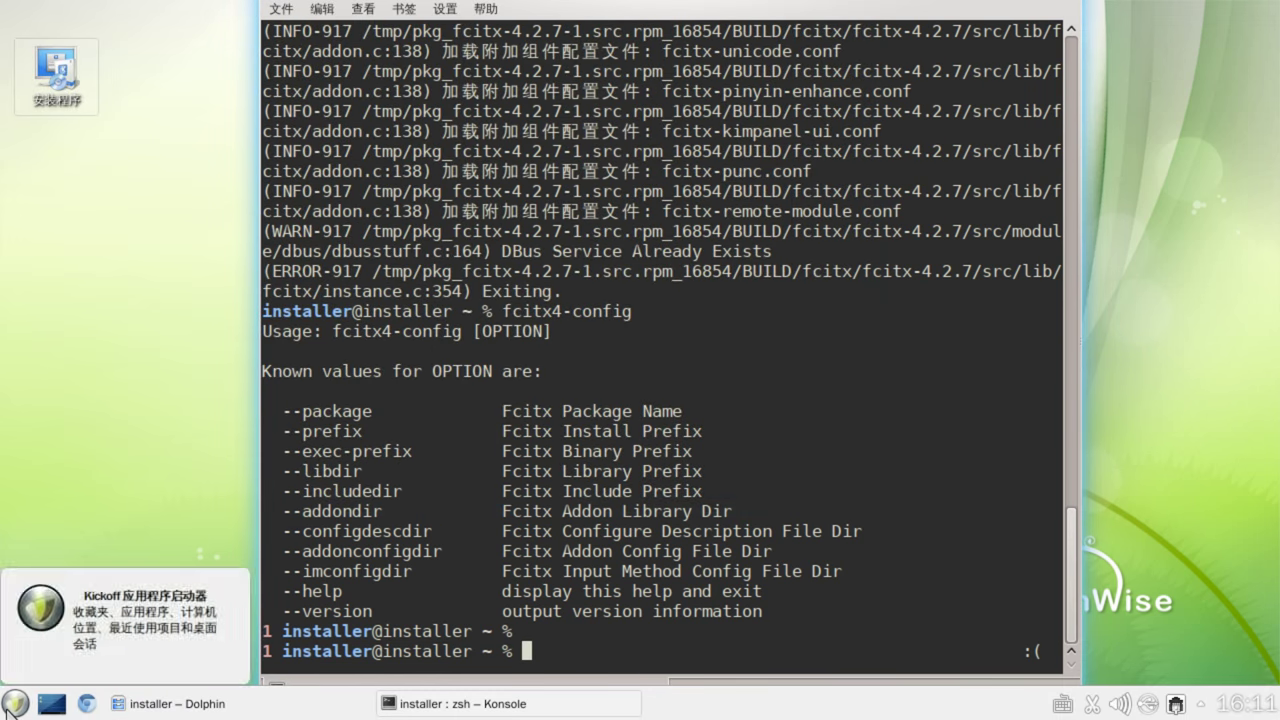
Open the Help (帮助) entry from the list of all applications.
left_click(16, 703)
left_click(110, 655)
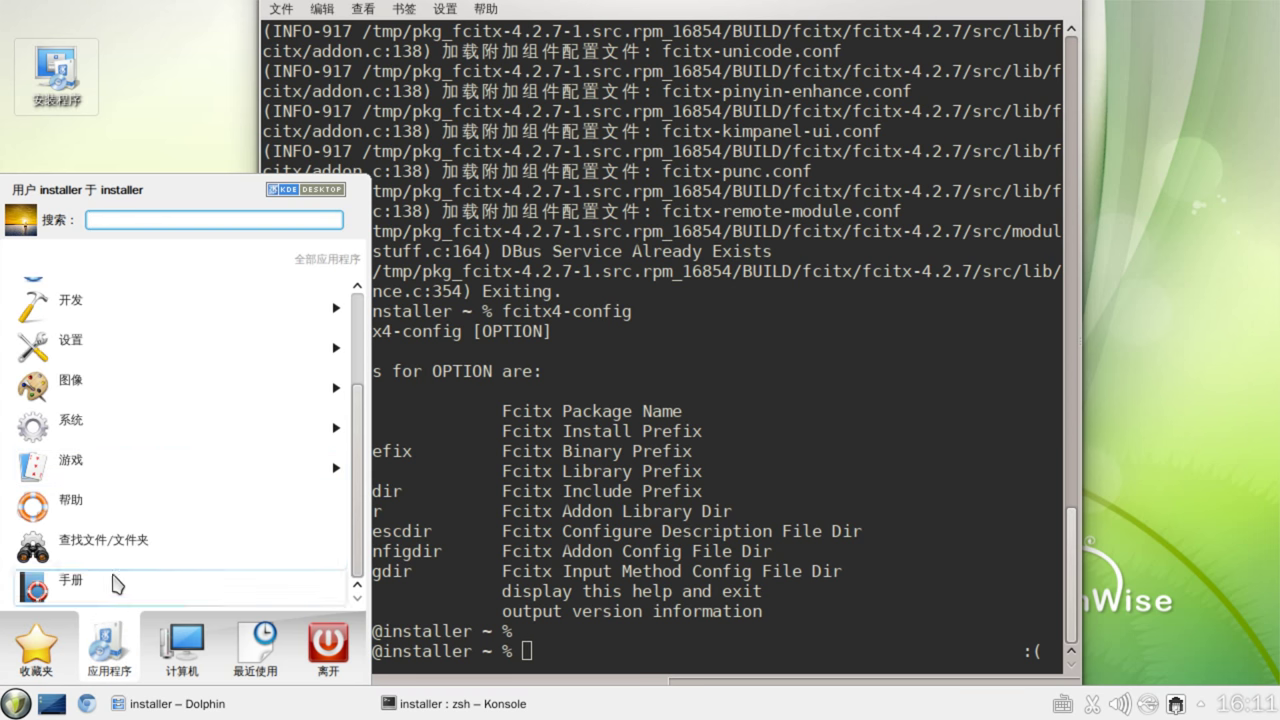
left_click(135, 500)
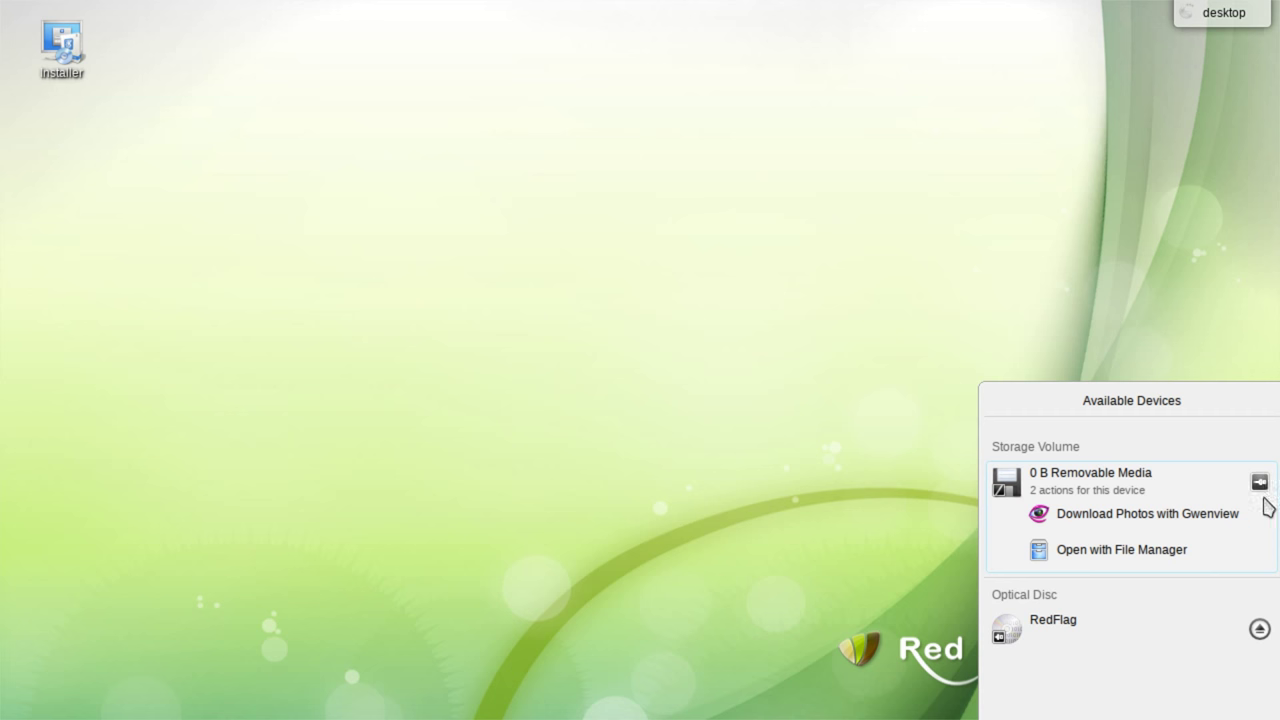
Dismiss the Available Devices list, view the Development application category, and return to all applications.
left_click(320, 660)
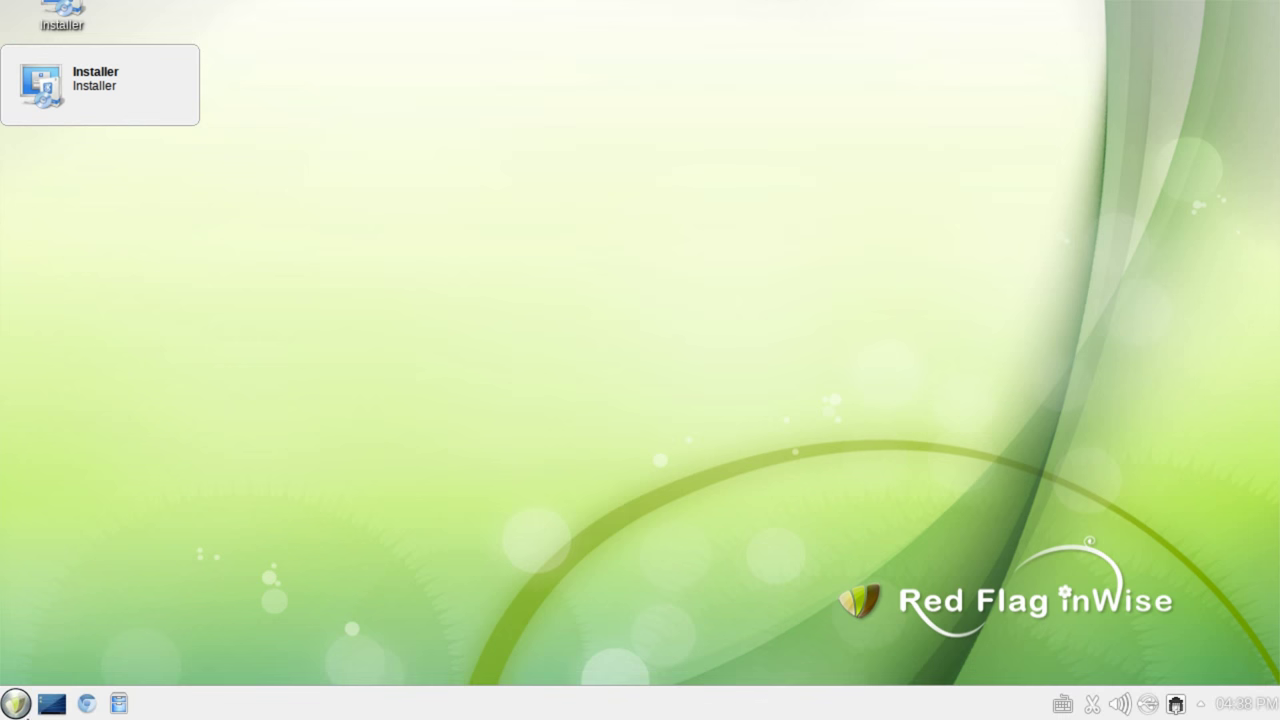
left_click(16, 703)
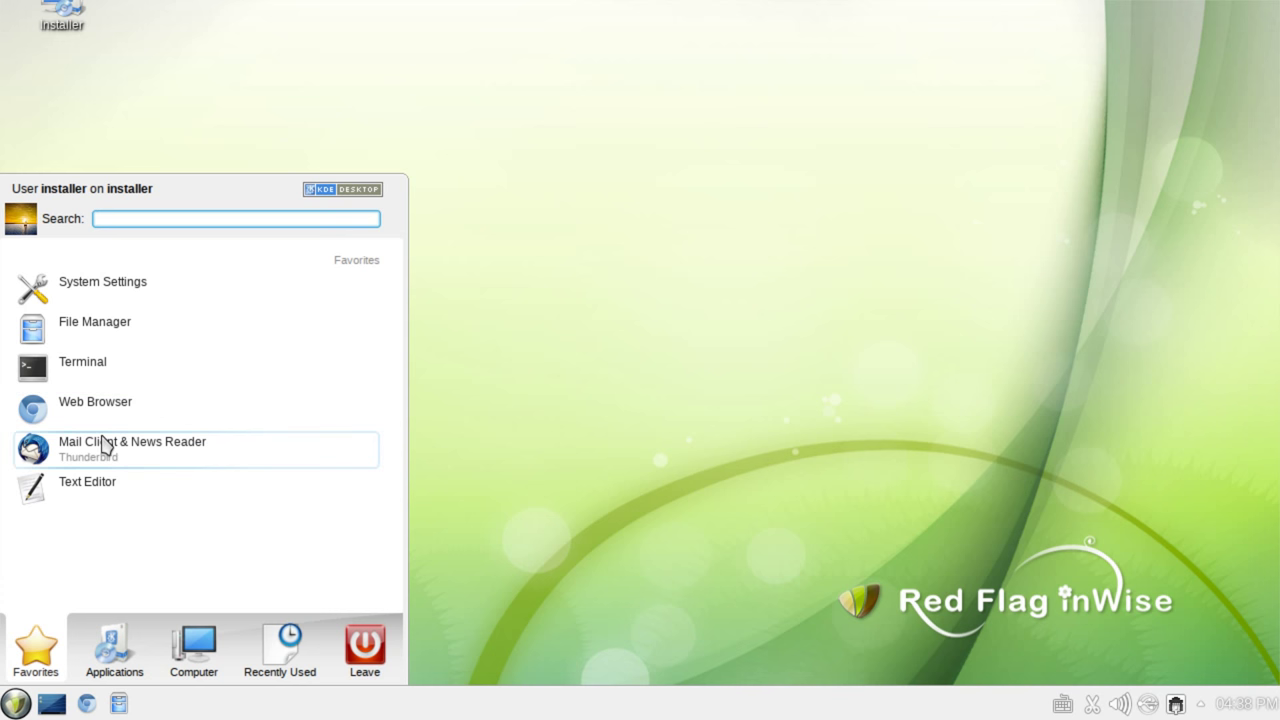
left_click(112, 648)
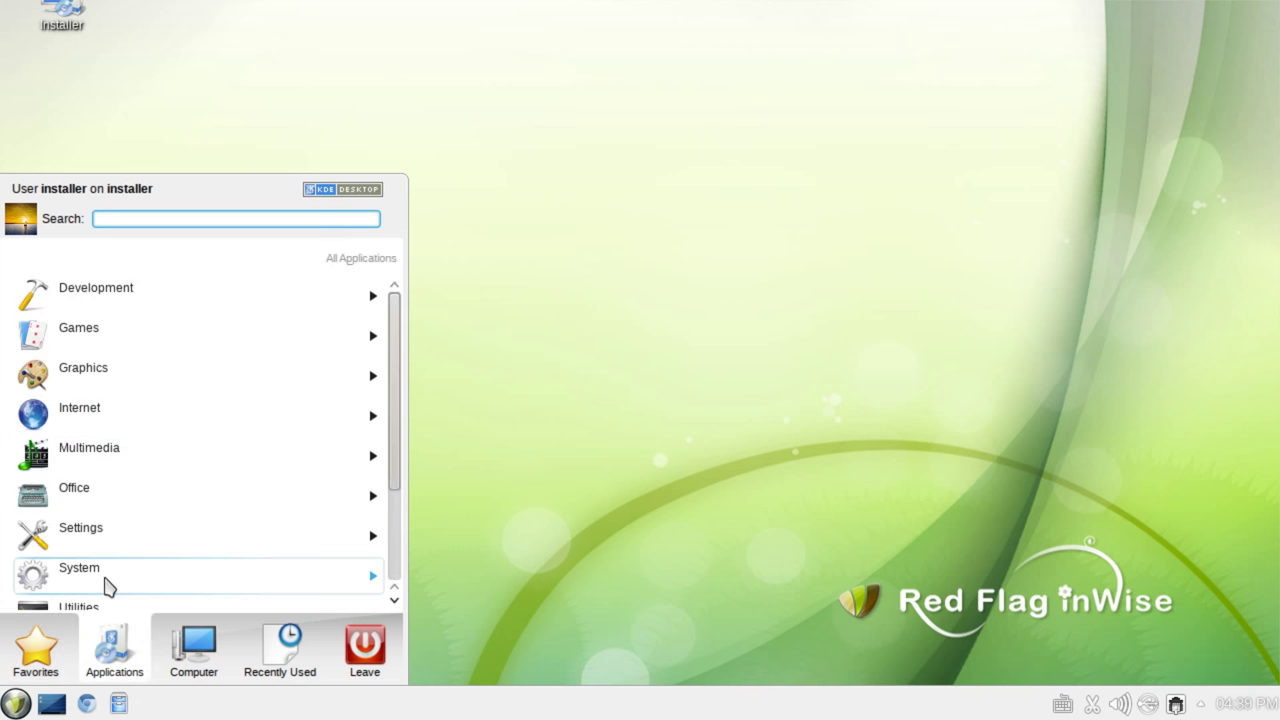
left_click(95, 305)
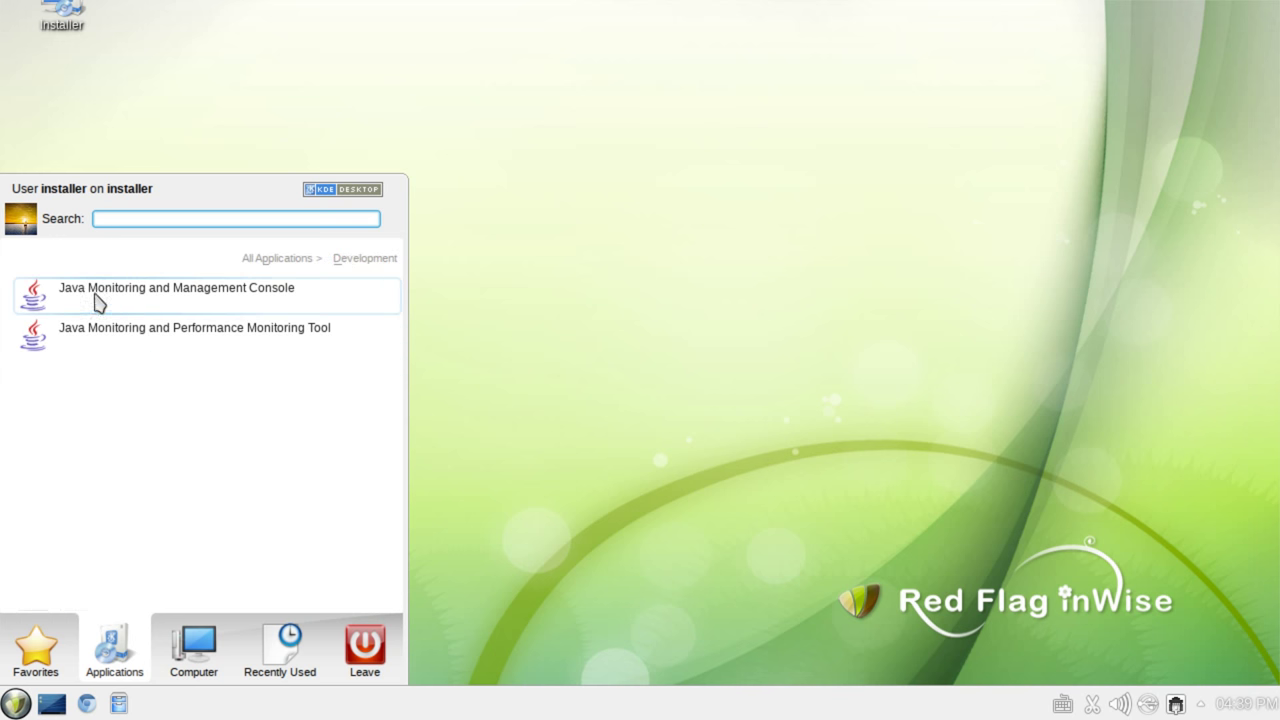
left_click(255, 262)
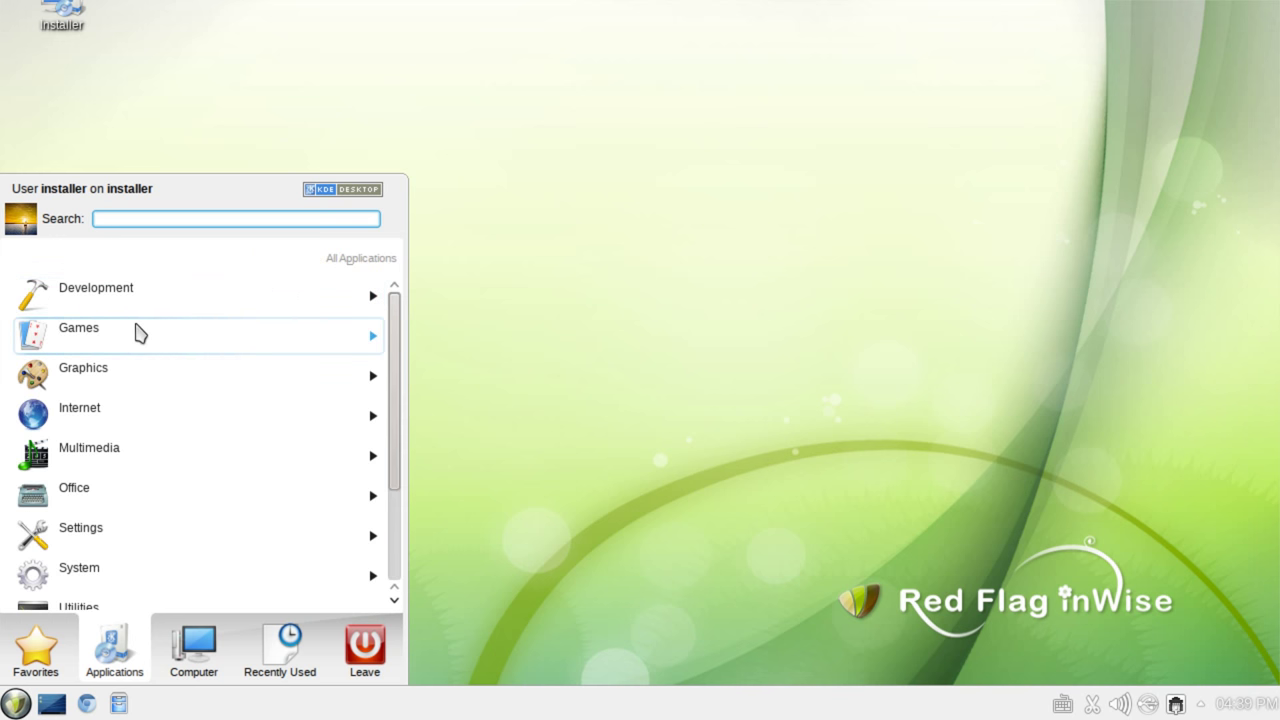
View the programs in the Games and Graphics application categories and return to all applications.
left_click(139, 333)
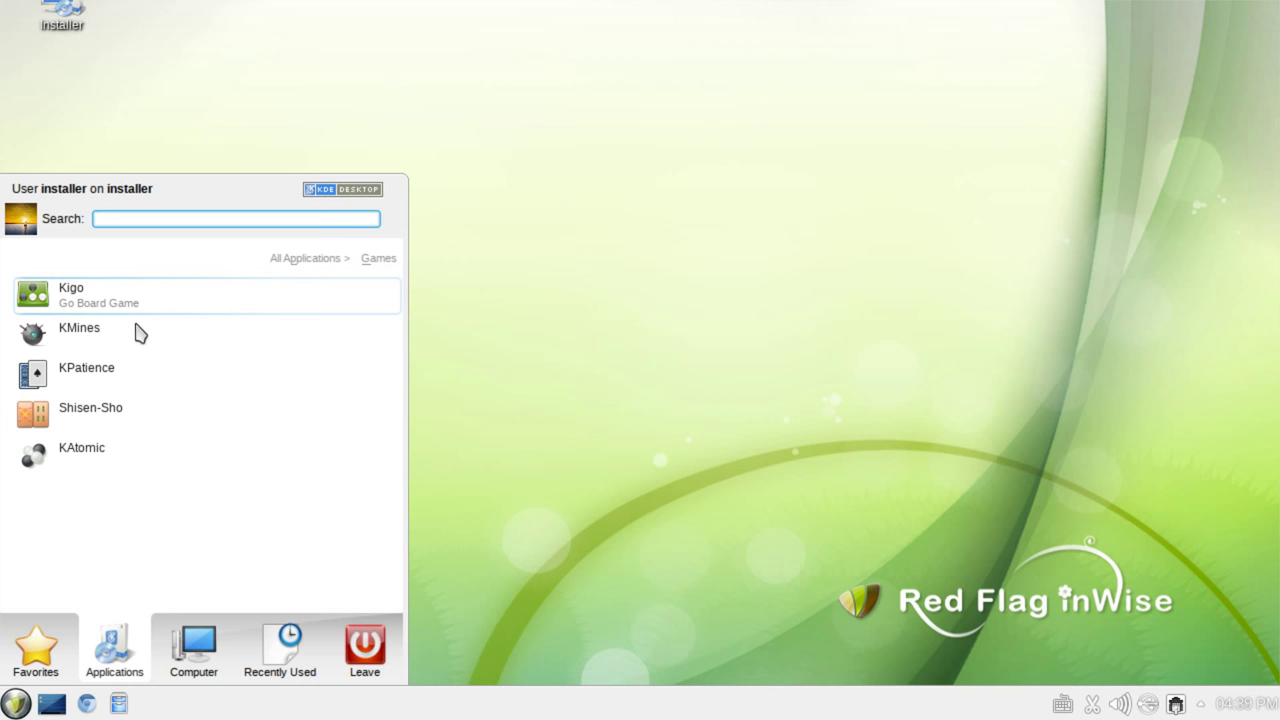
left_click(330, 261)
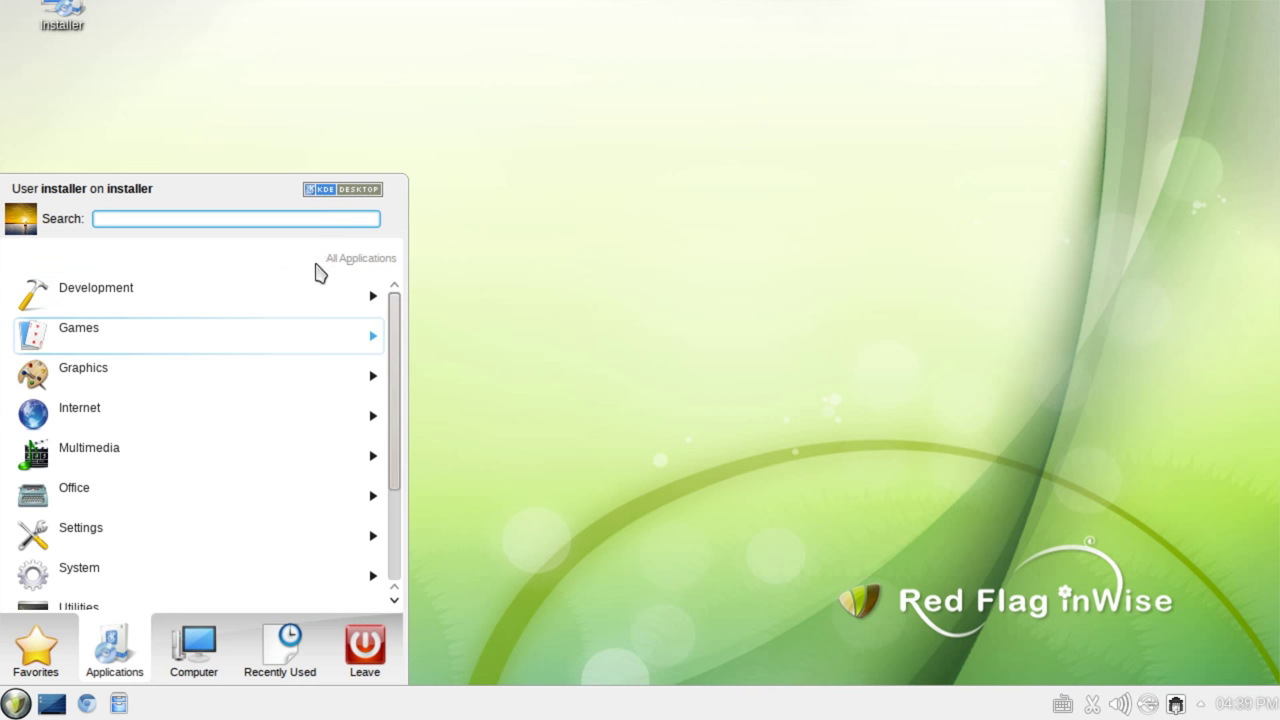
left_click(229, 386)
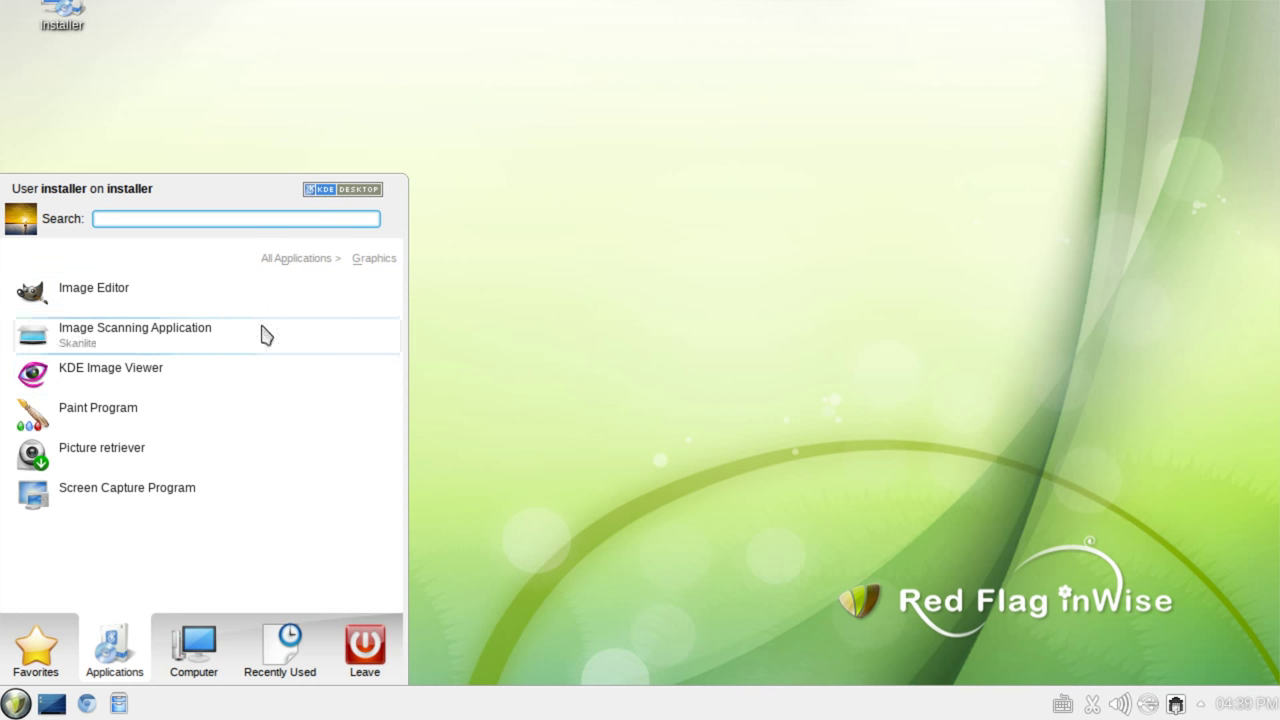
left_click(289, 262)
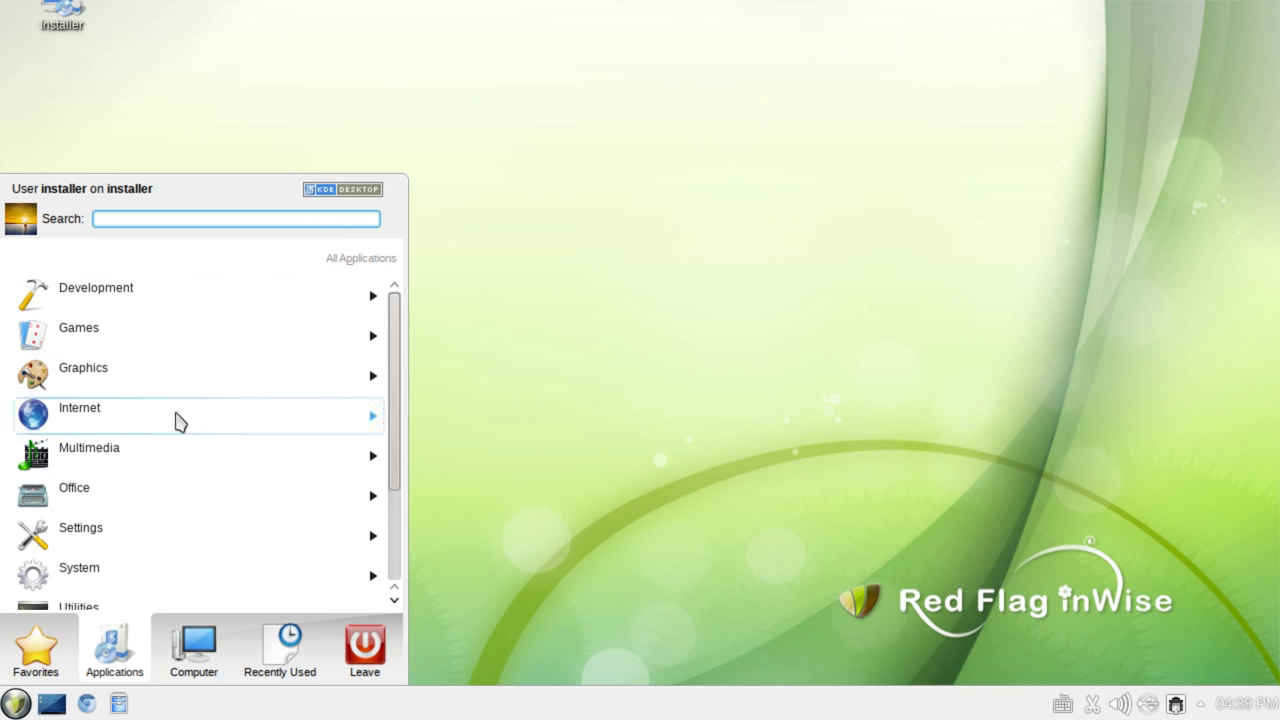
View the programs in the Internet, Multimedia and Office application categories and return to all applications.
left_click(153, 433)
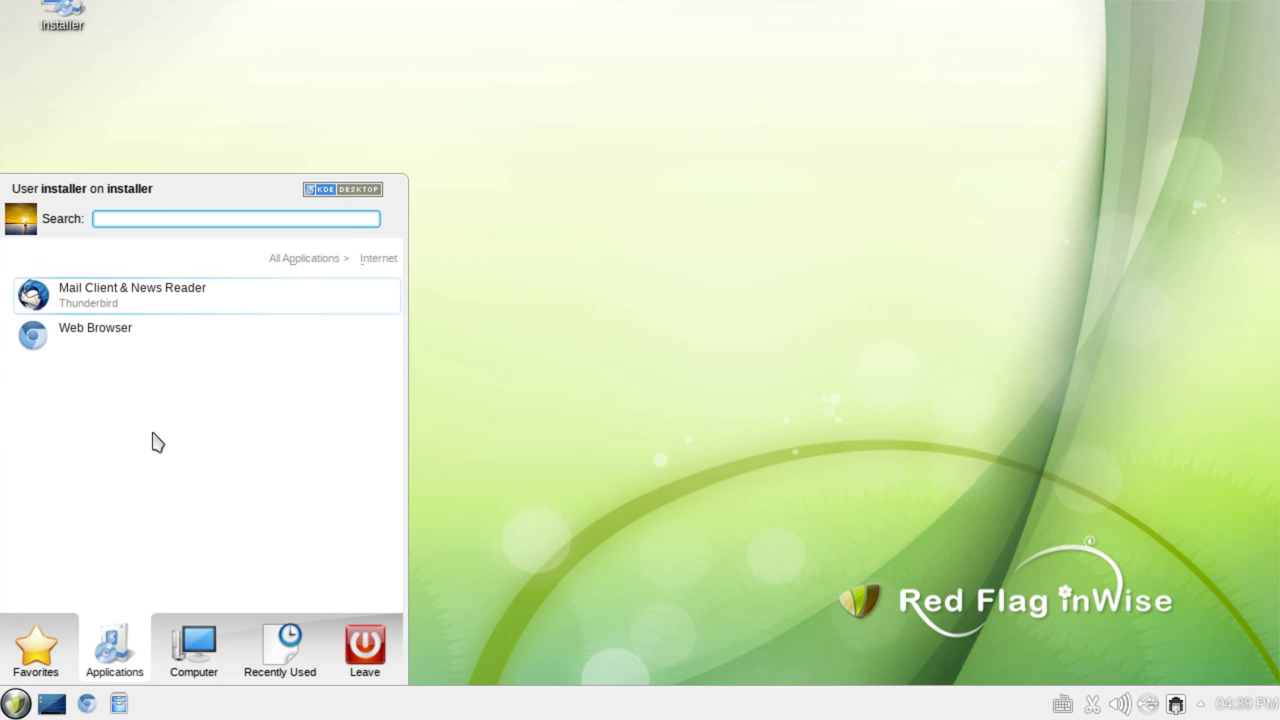
left_click(281, 268)
left_click(98, 460)
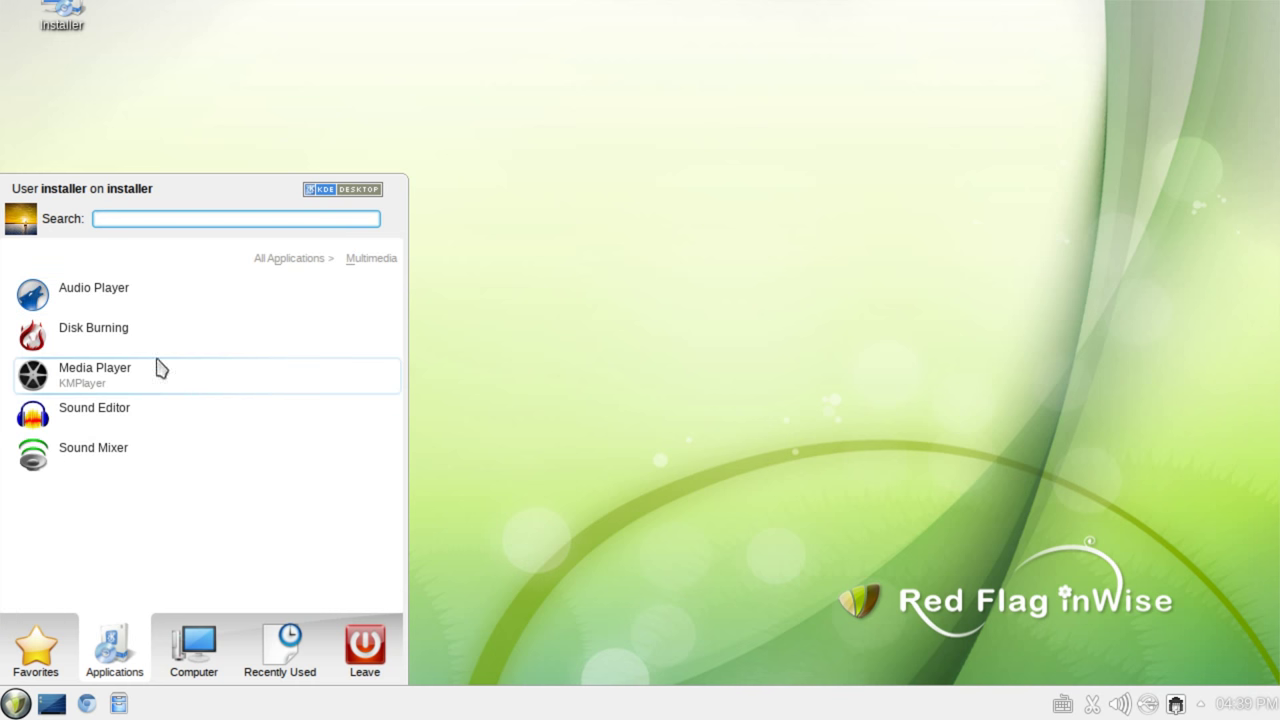
left_click(262, 262)
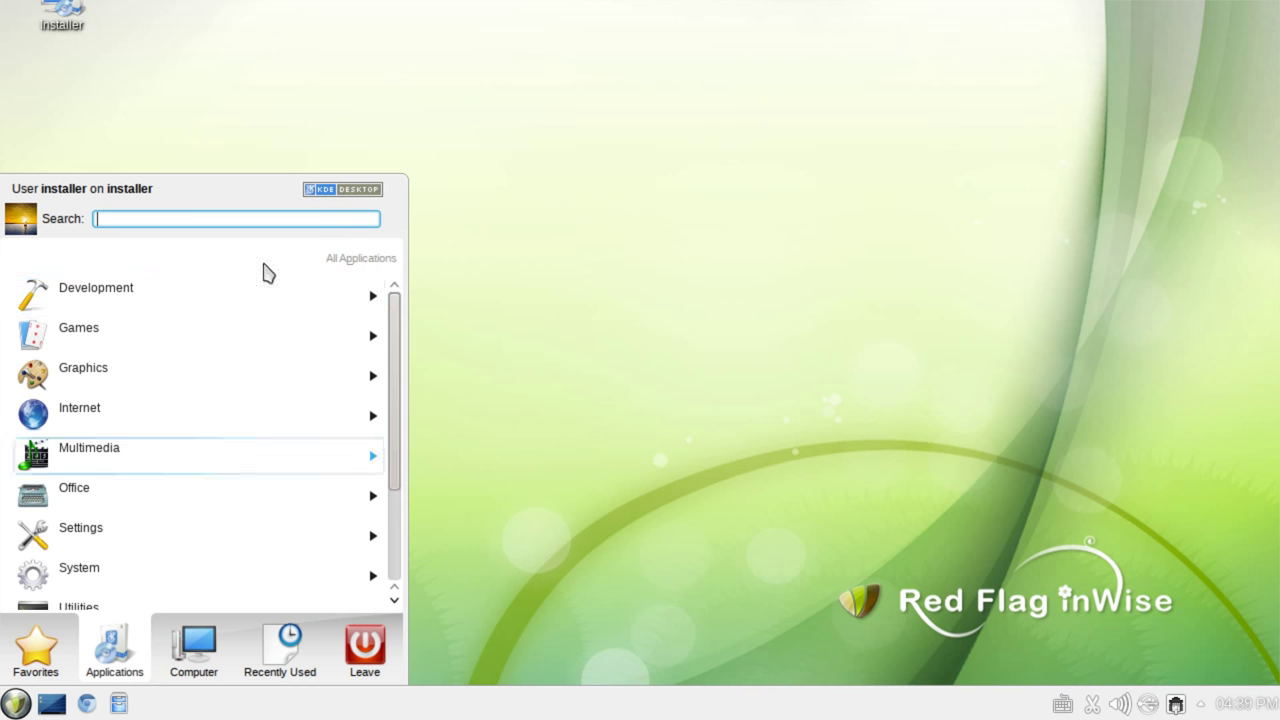
left_click(107, 510)
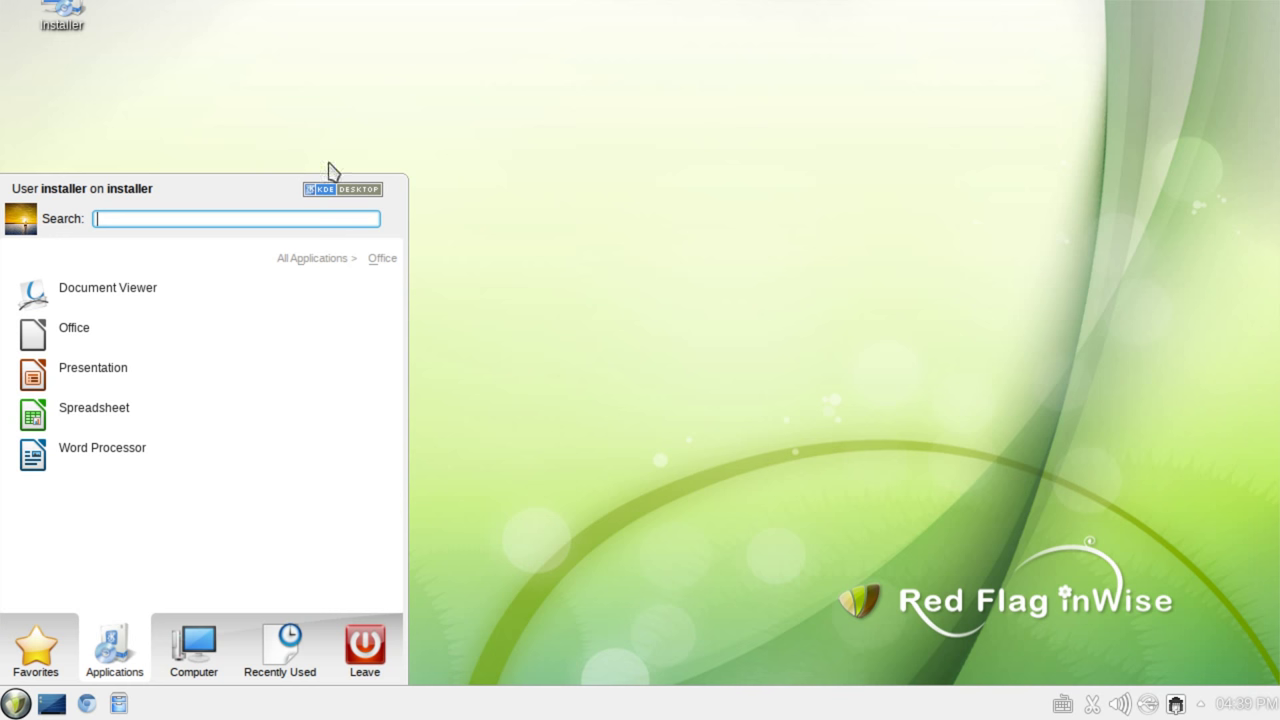
left_click(310, 260)
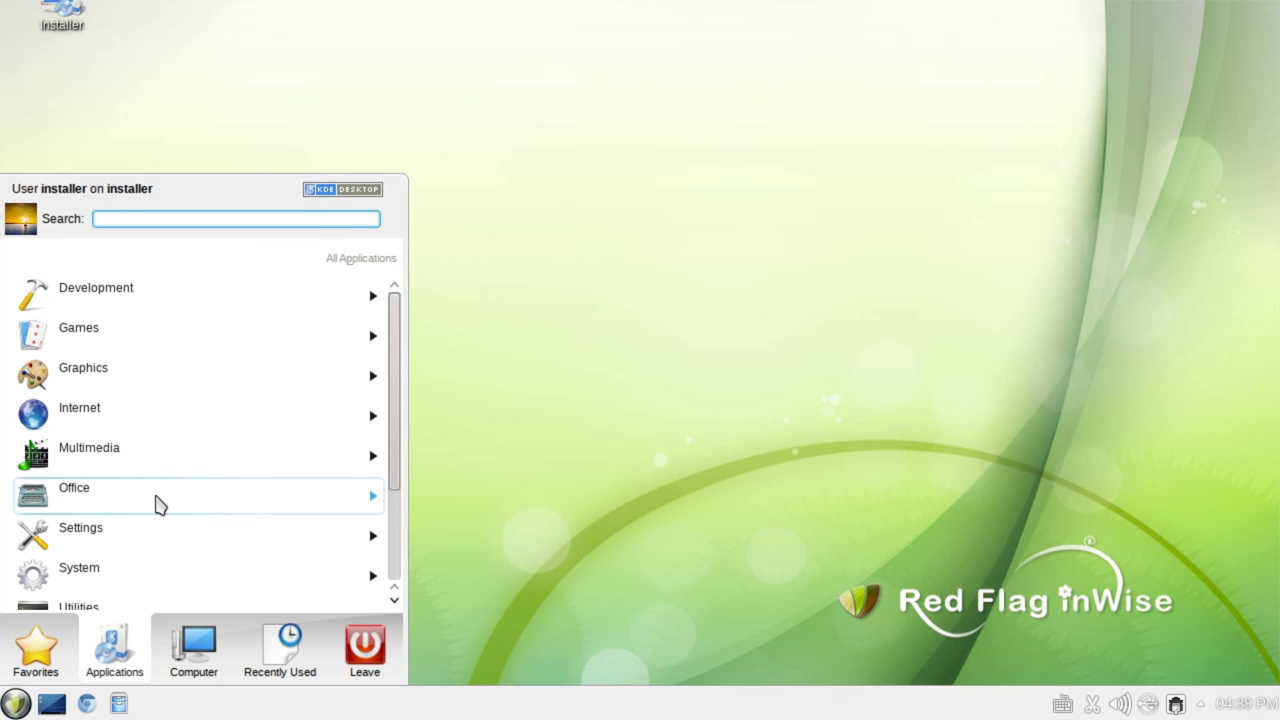
Open the Fcitx Config Tool from the Settings category and look through the available input methods.
left_click(150, 543)
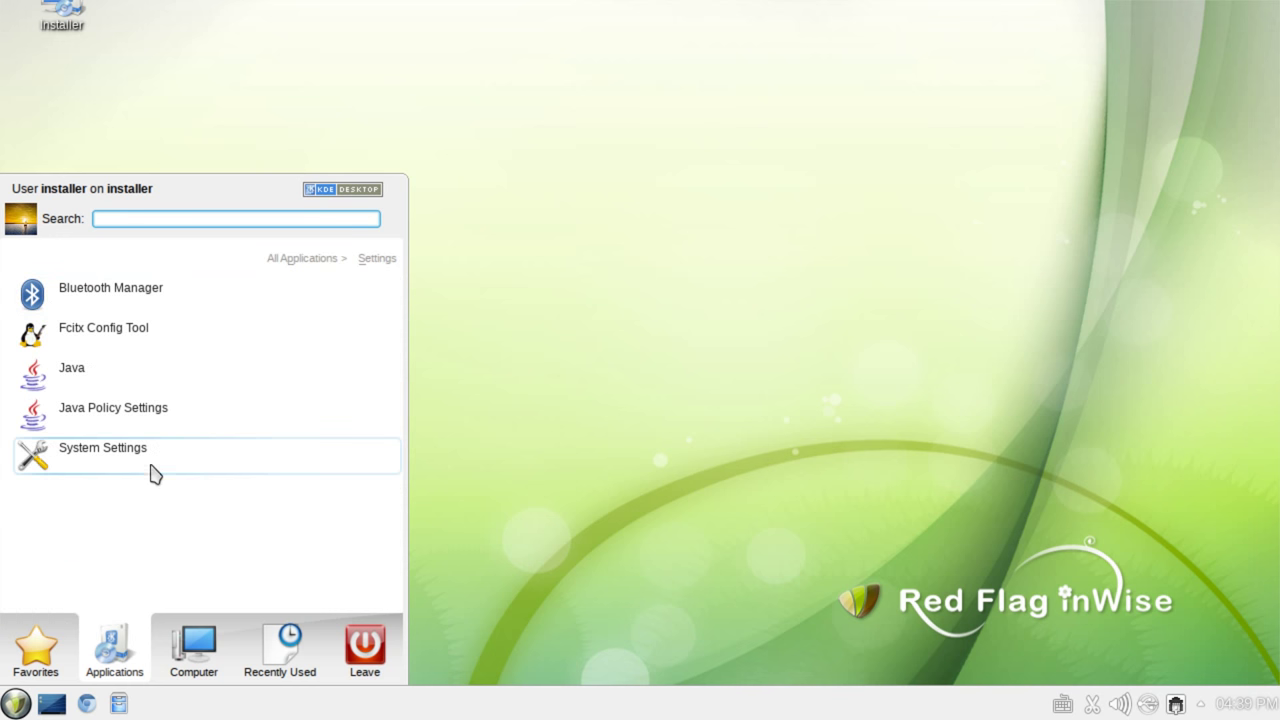
left_click(138, 355)
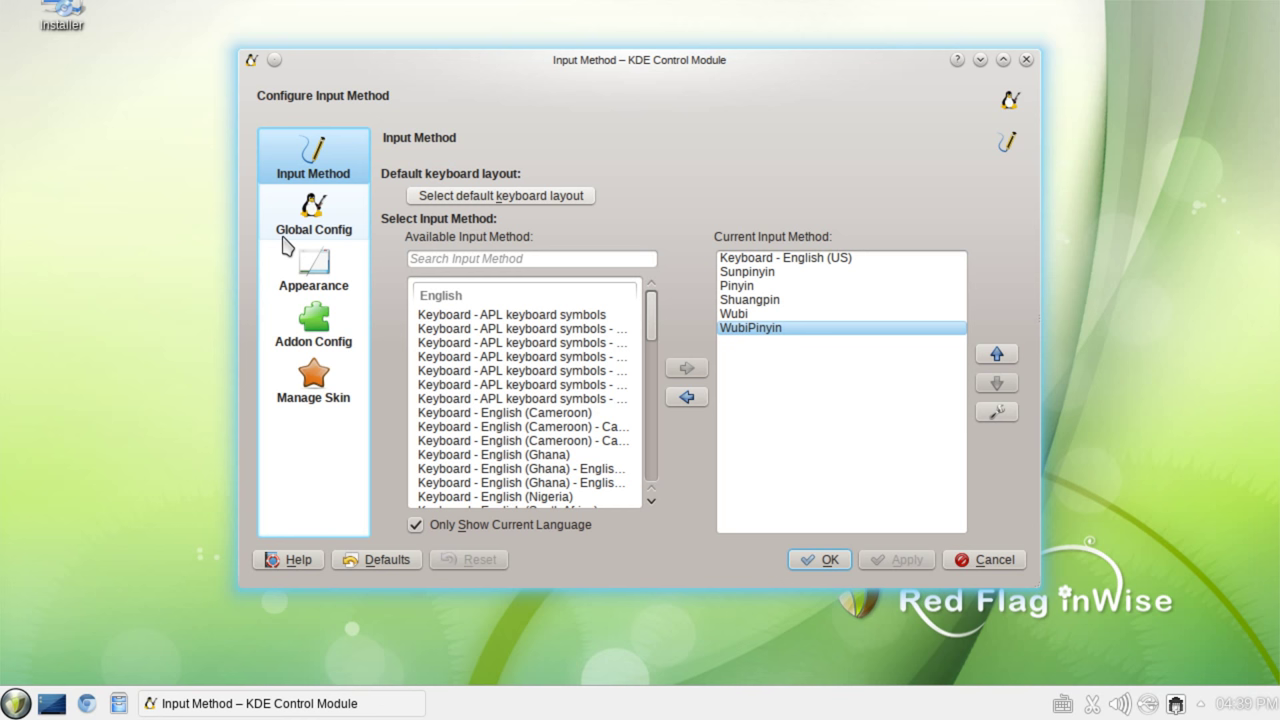
scroll(605, 418, "down", 10)
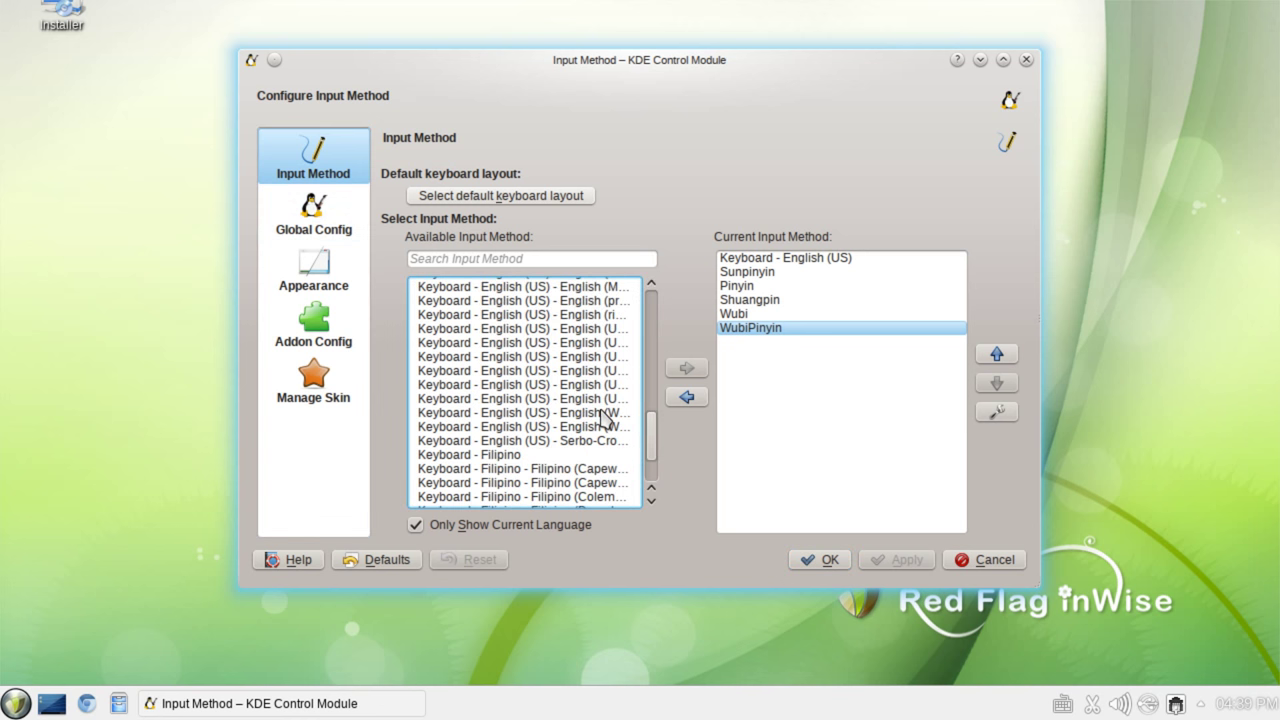
scroll(605, 418, "down", 2)
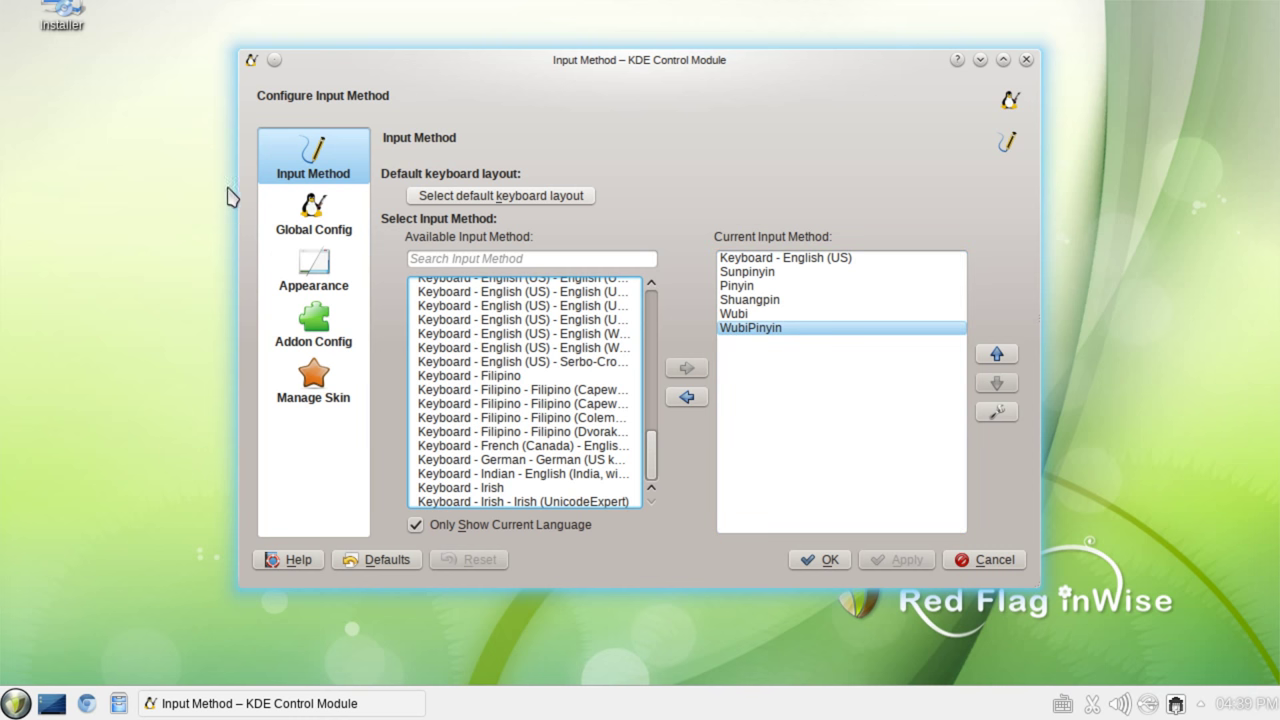
View the Global Config, Appearance, Addon Config and Manage Skin pages of the input method settings and close the window.
left_click(340, 236)
left_click(340, 283)
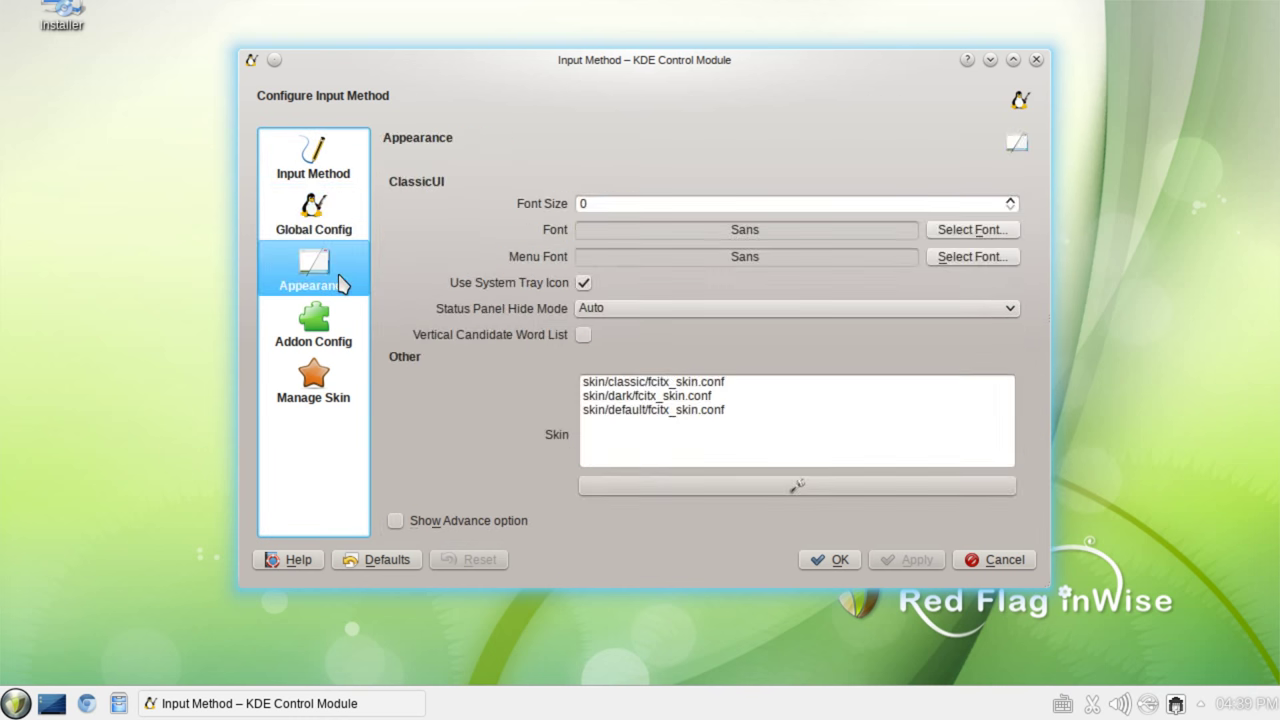
left_click(339, 312)
left_click(350, 358)
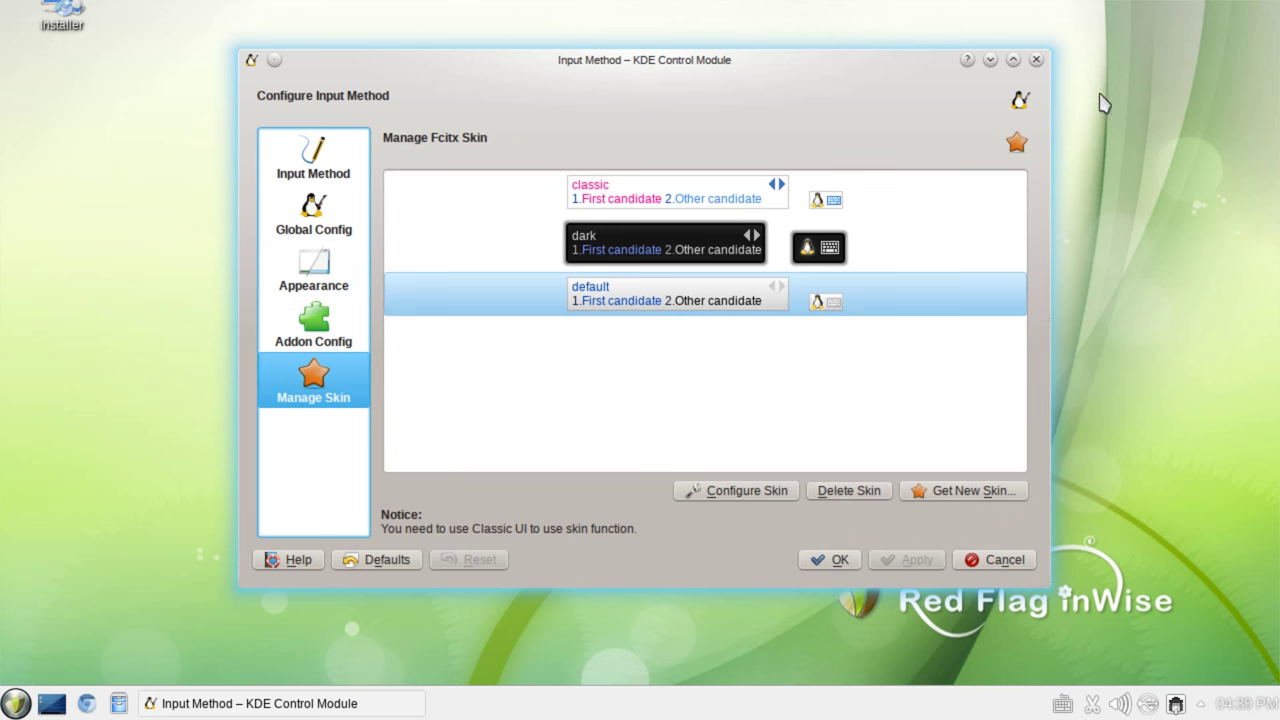
left_click(1036, 59)
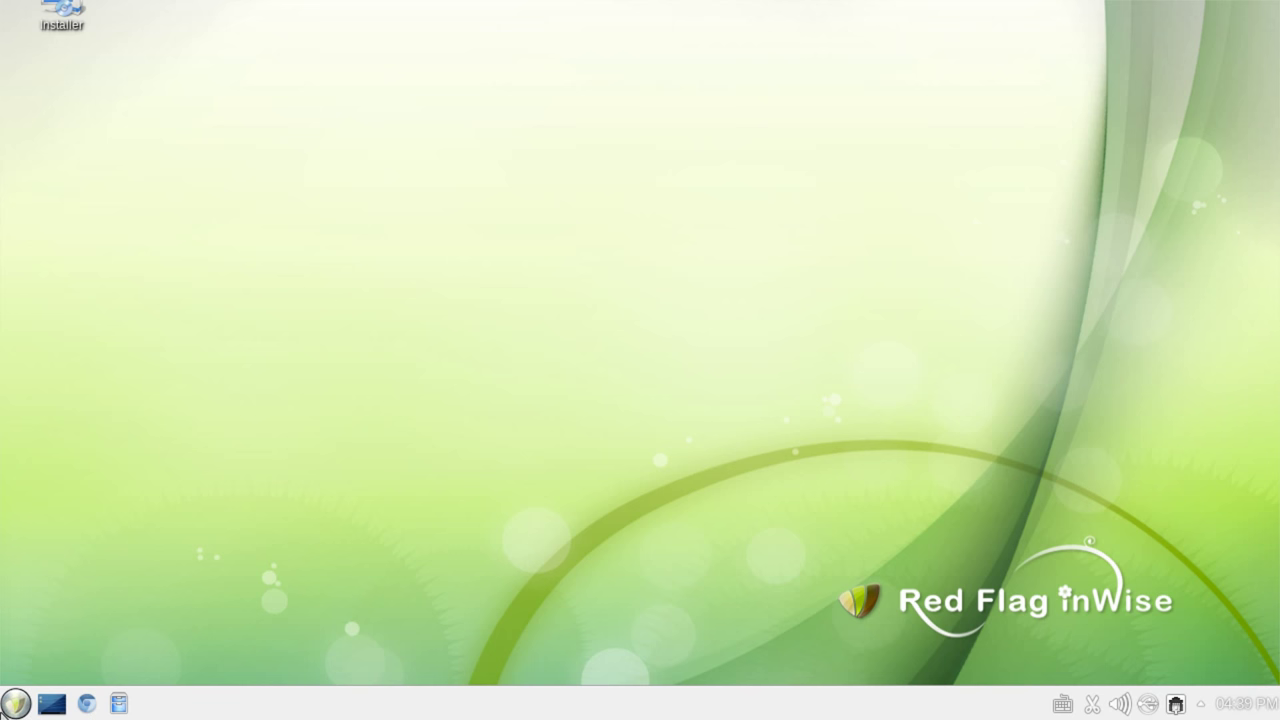
View the Settings application category again and open the Info Center from the System category.
left_click(15, 703)
left_click(112, 650)
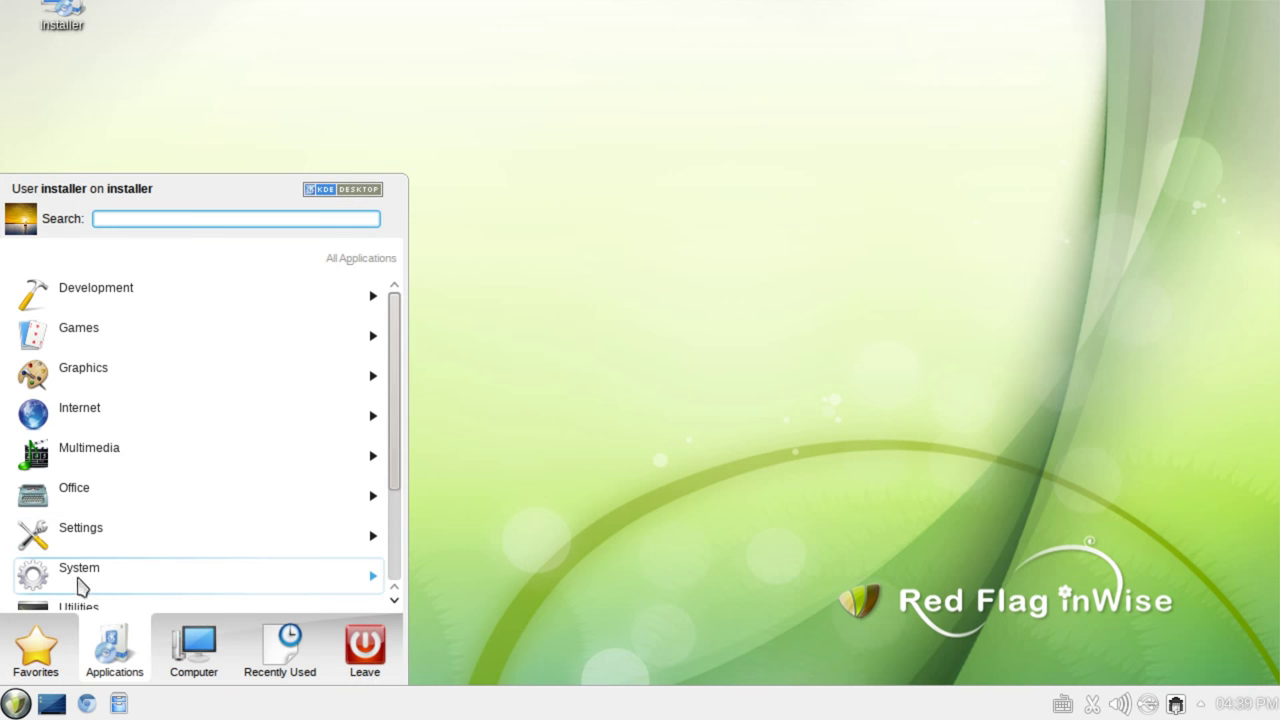
left_click(87, 550)
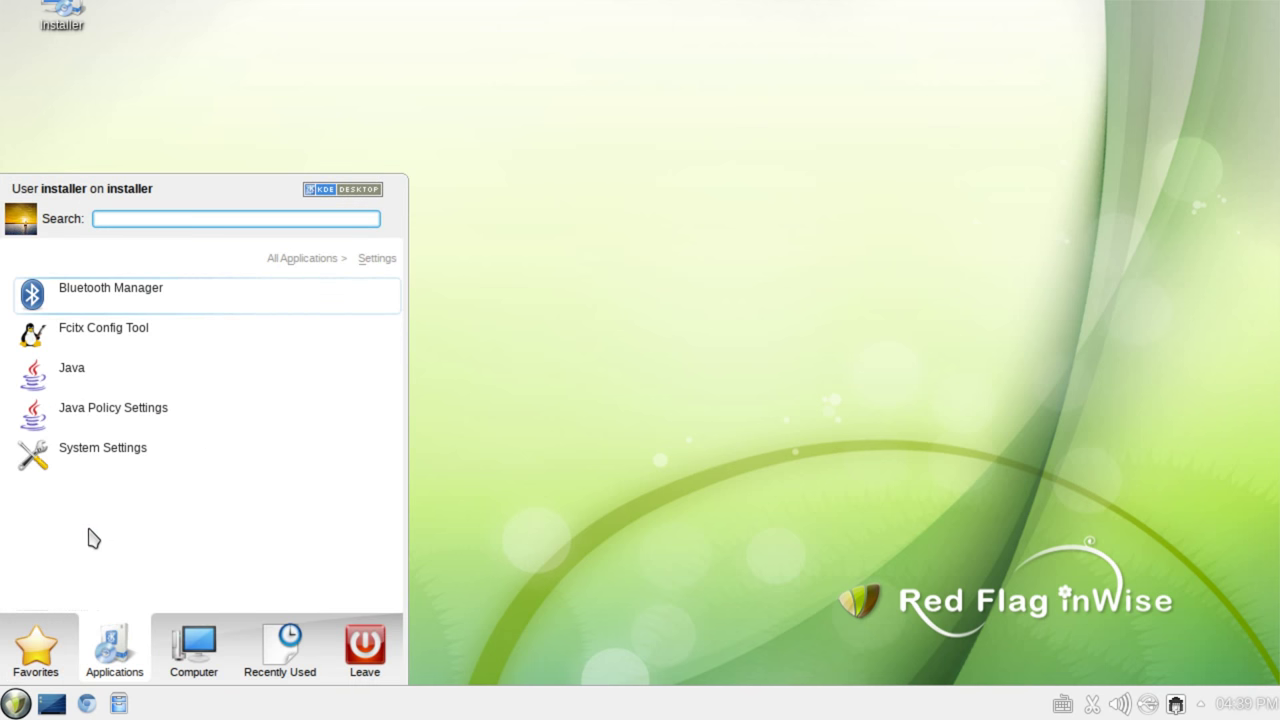
left_click(303, 258)
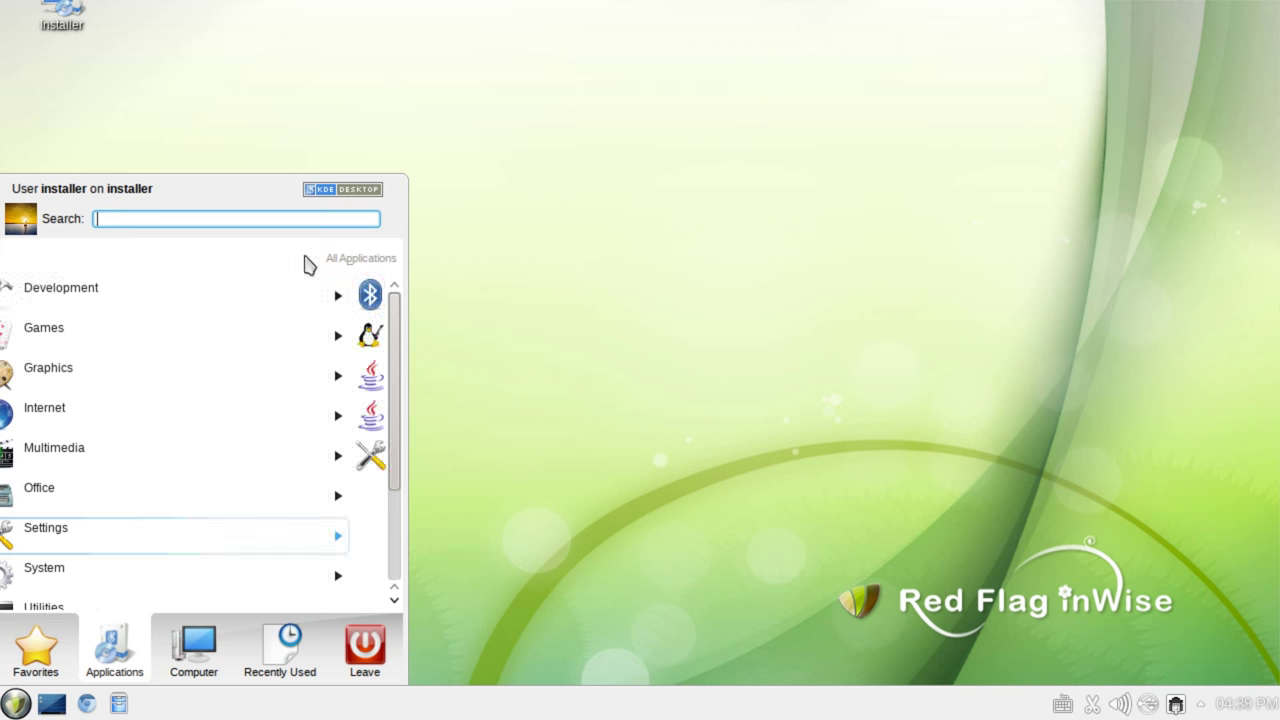
left_click(125, 562)
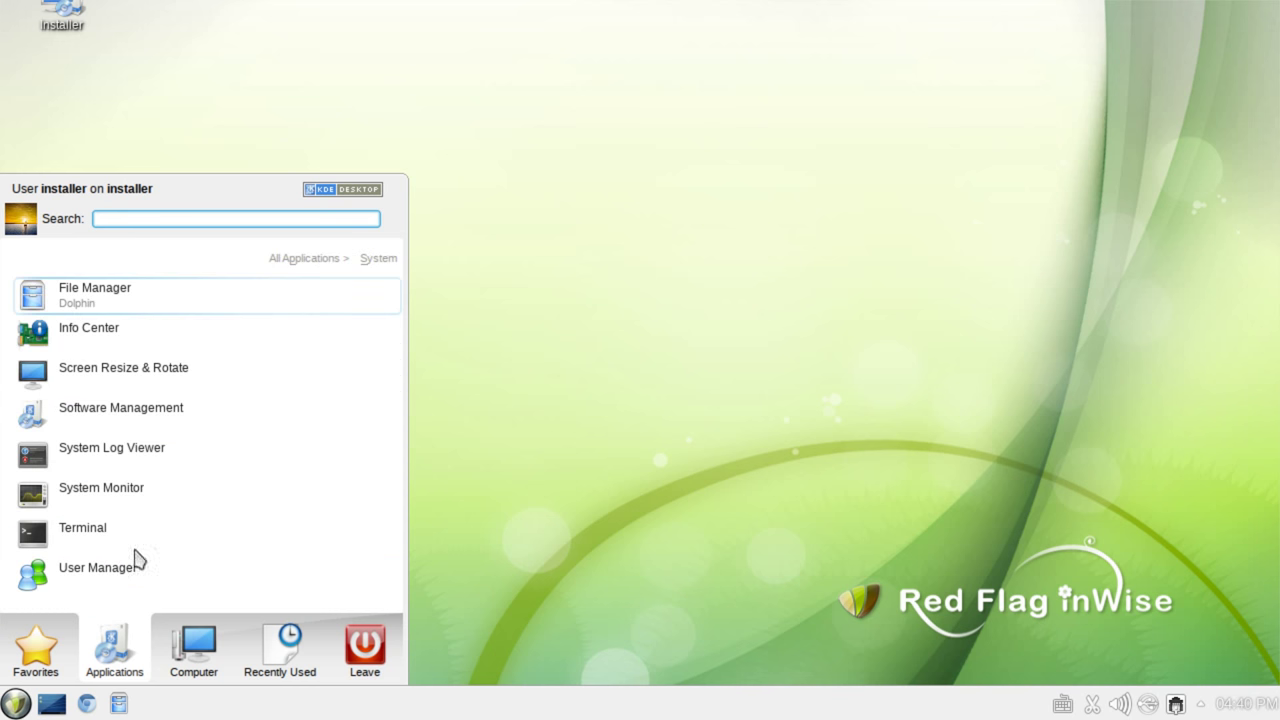
left_click(141, 334)
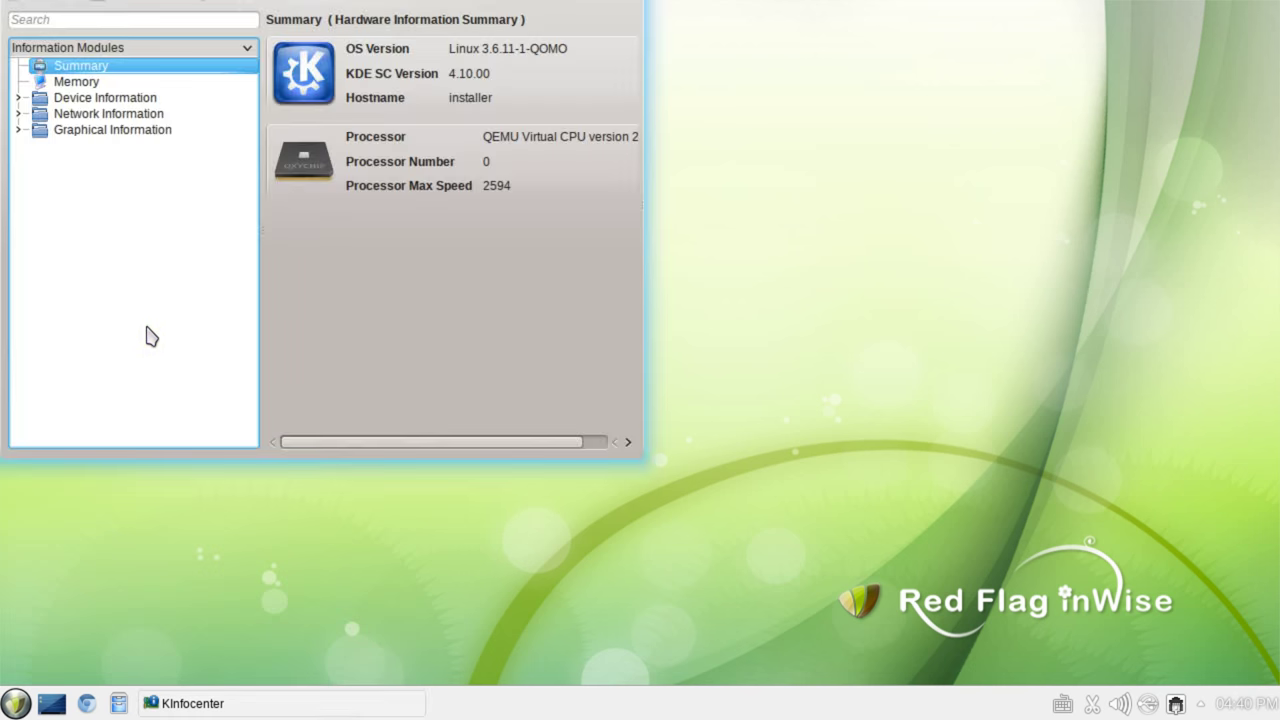
View the Memory information page in the Info Center.
left_click(142, 85)
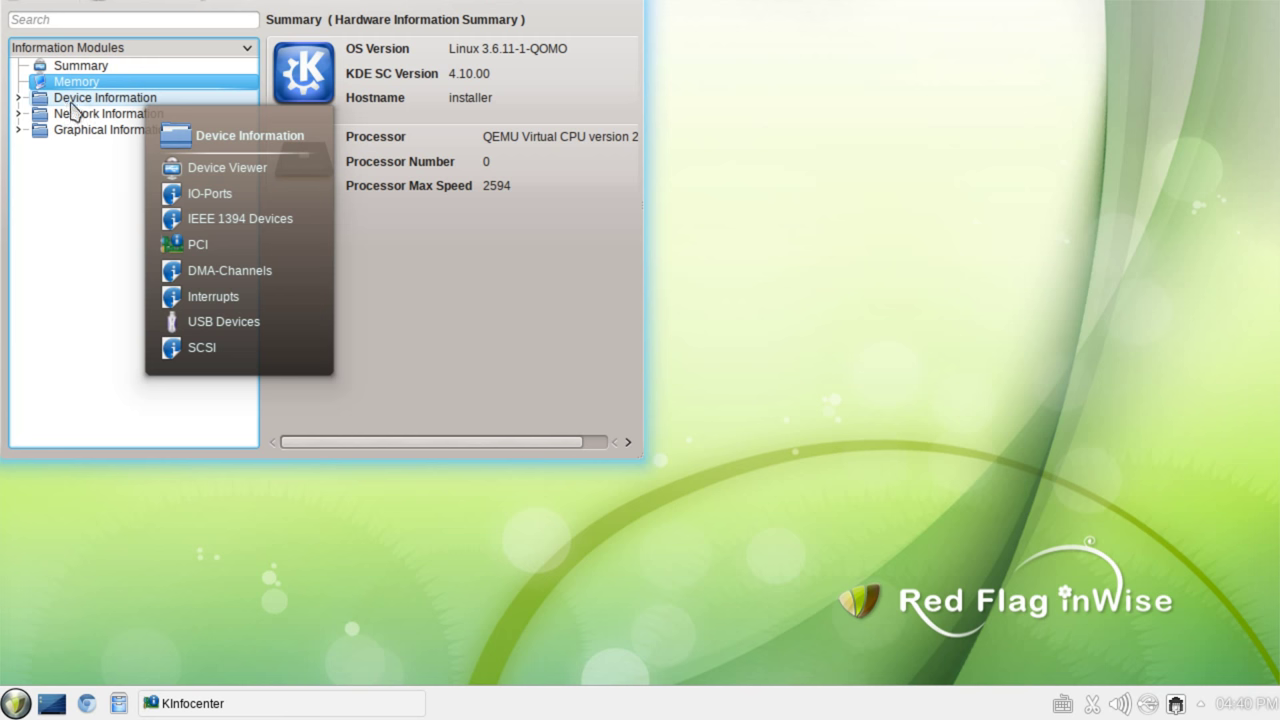
left_click(137, 68)
left_click(129, 81)
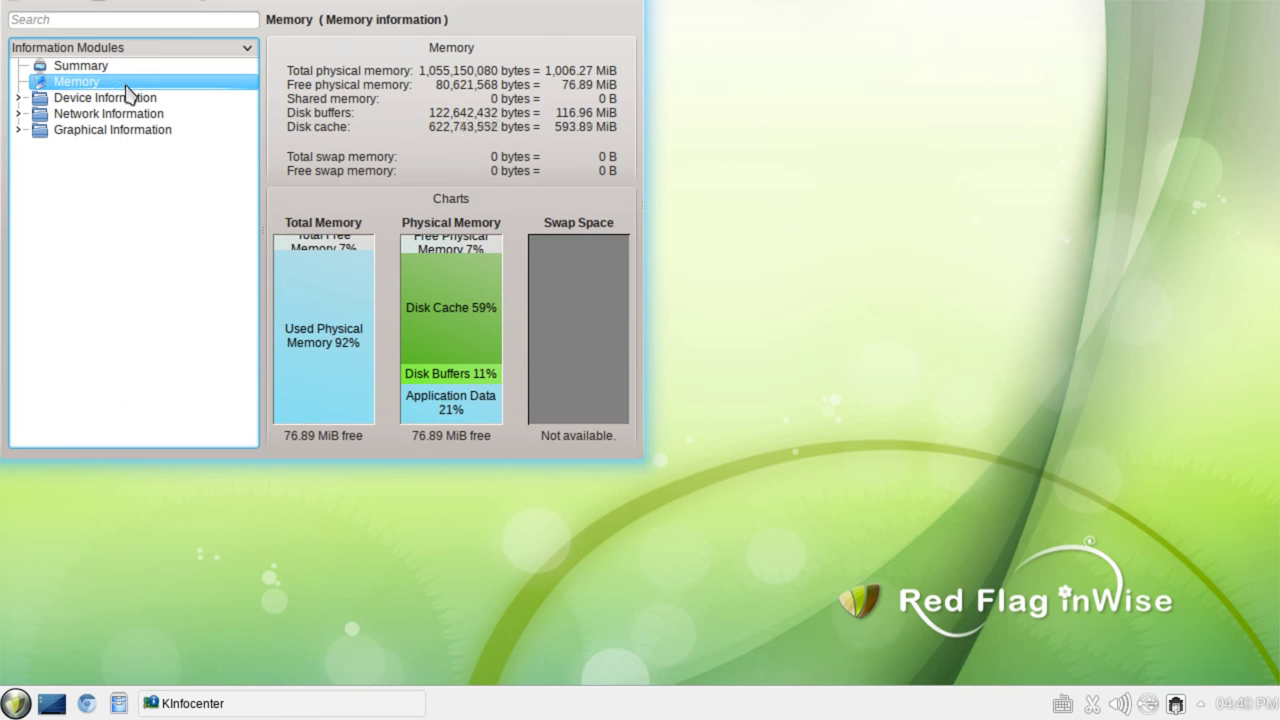
left_click(498, 350)
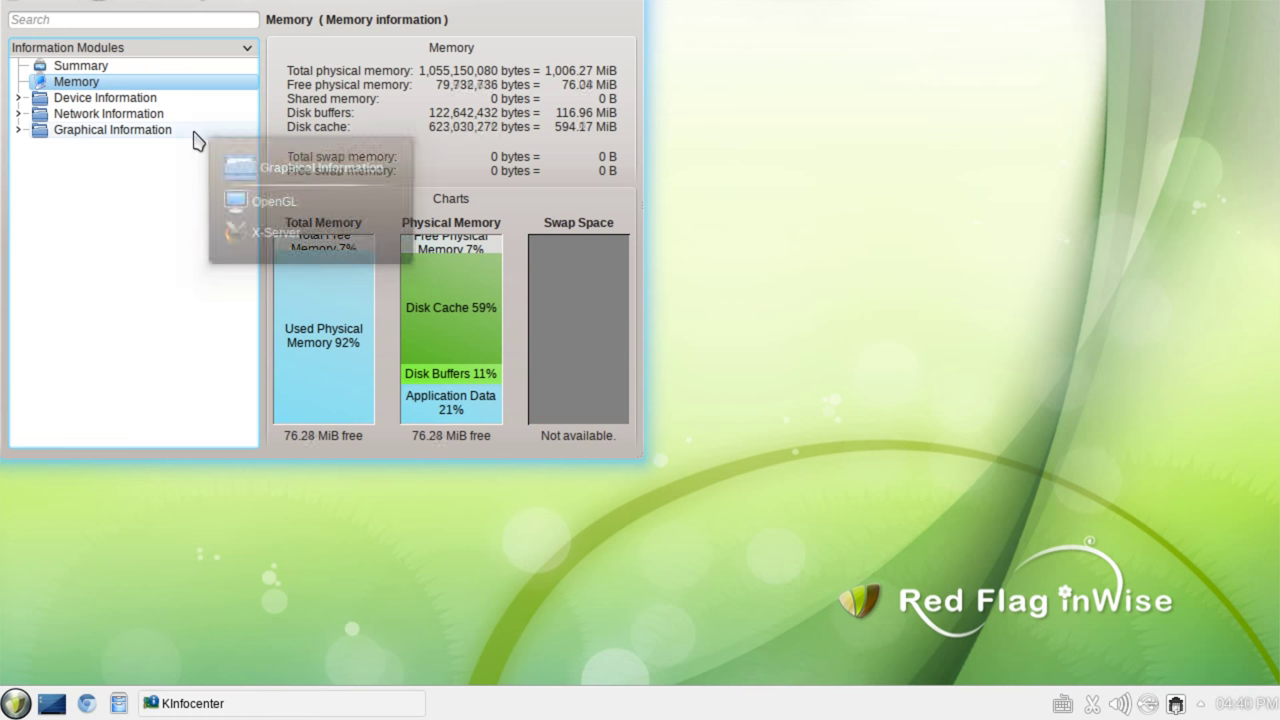
Expand the Device Information group and look over its modules, including Device Viewer and IO-Ports.
mouse_move(151, 135)
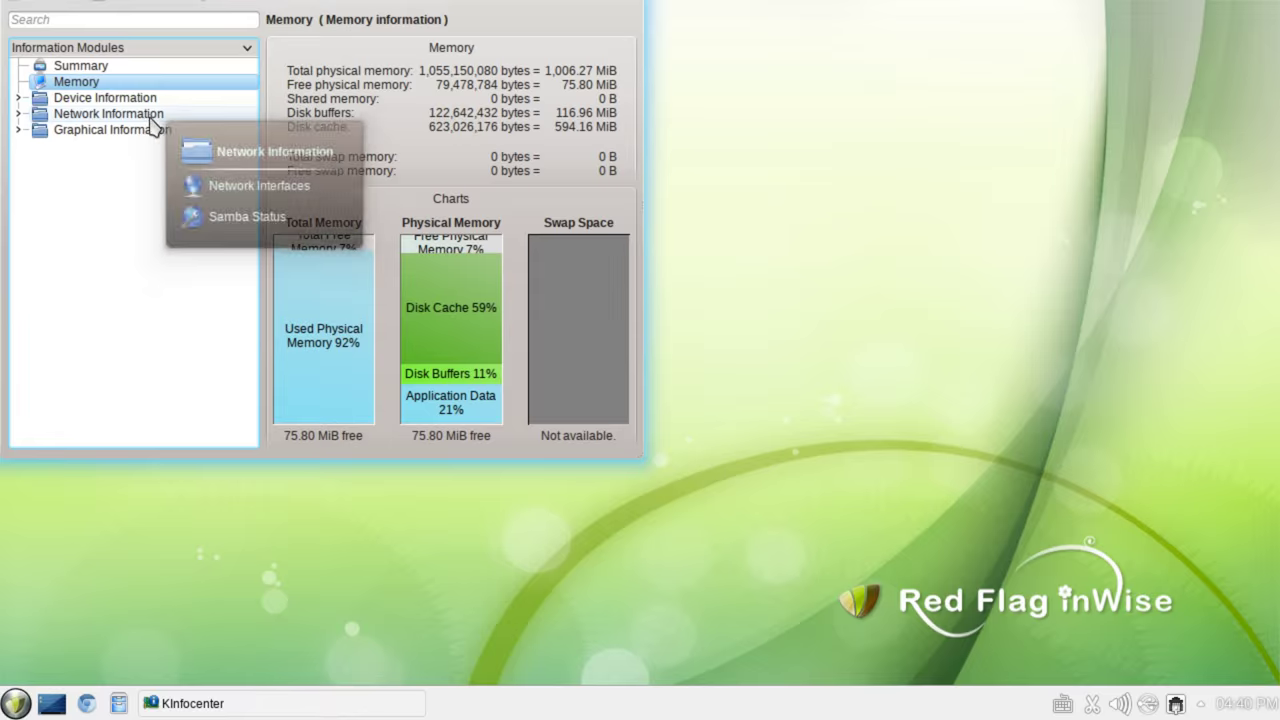
left_click(152, 100)
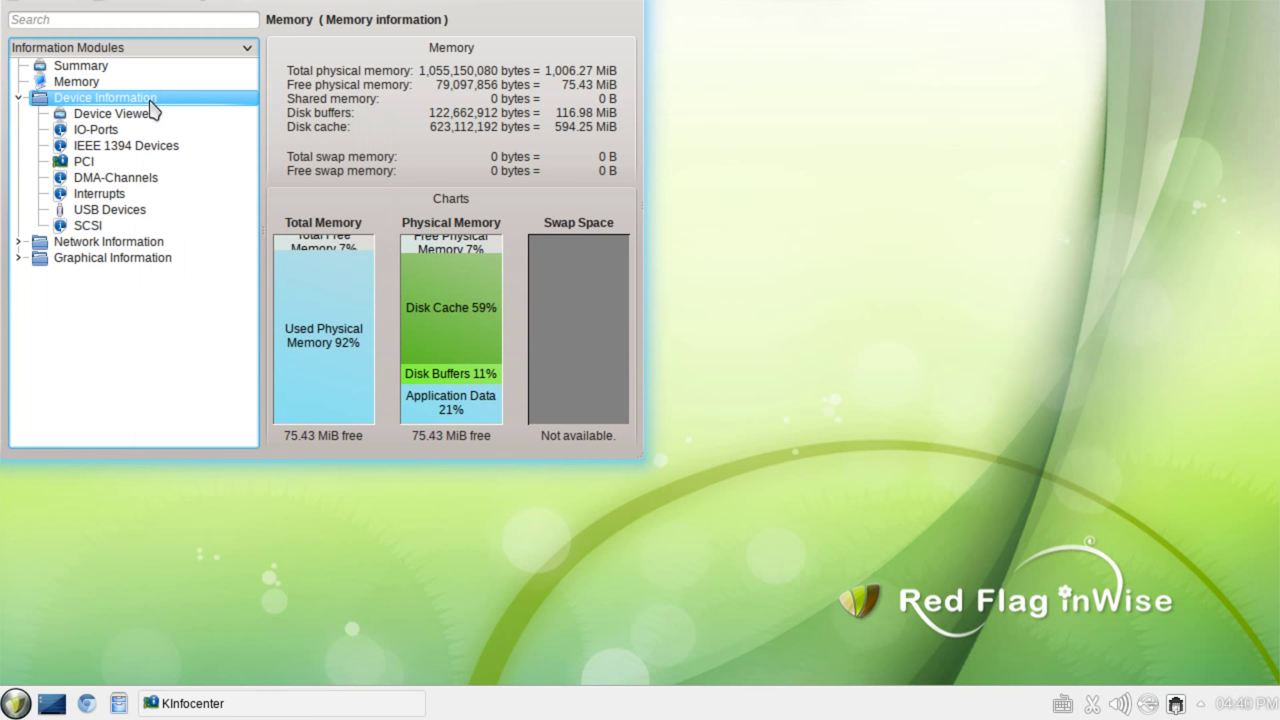
left_click(148, 115)
left_click(136, 130)
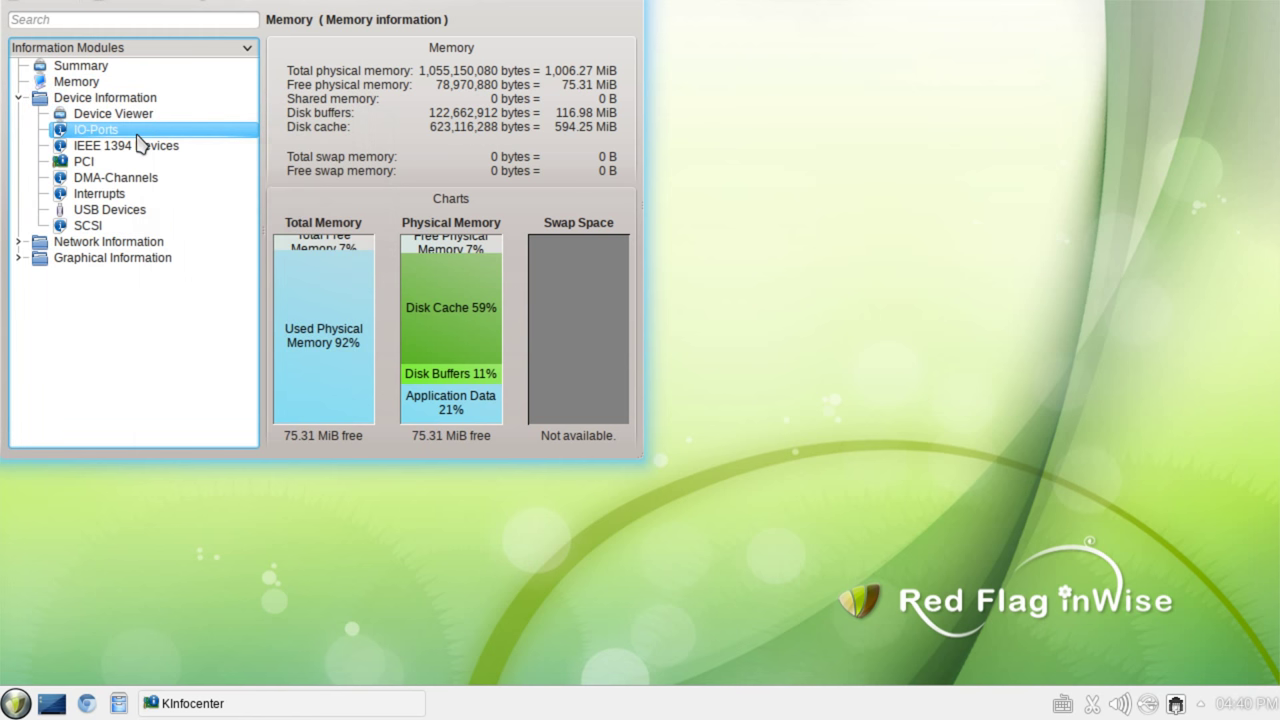
Expand the Network Information group and view its Network Interfaces and Samba Status modules.
left_click(104, 246)
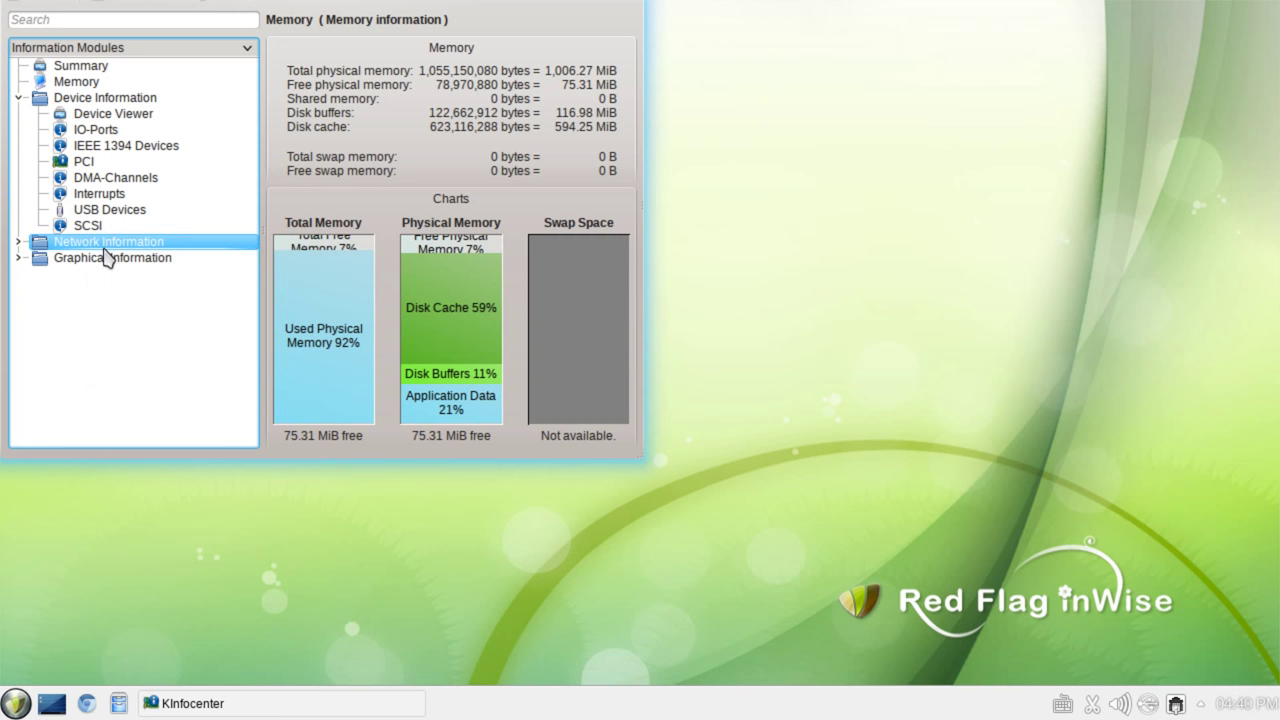
left_click(24, 242)
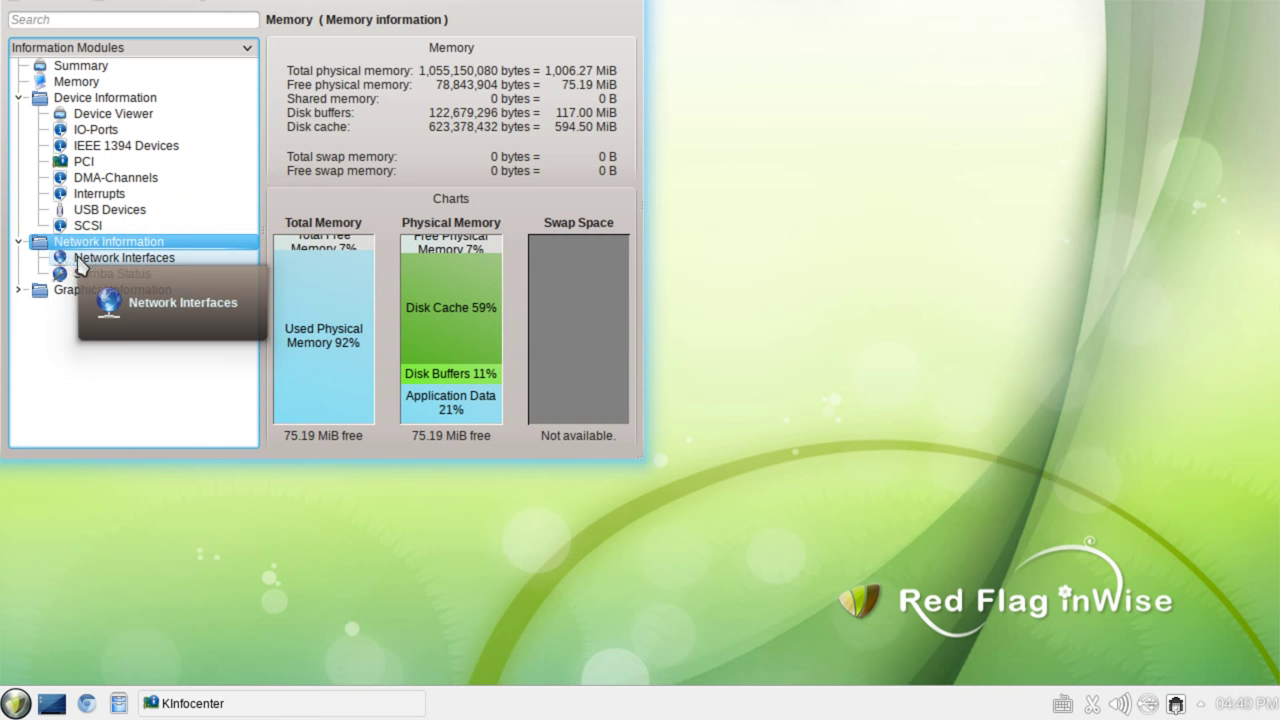
left_click(82, 262)
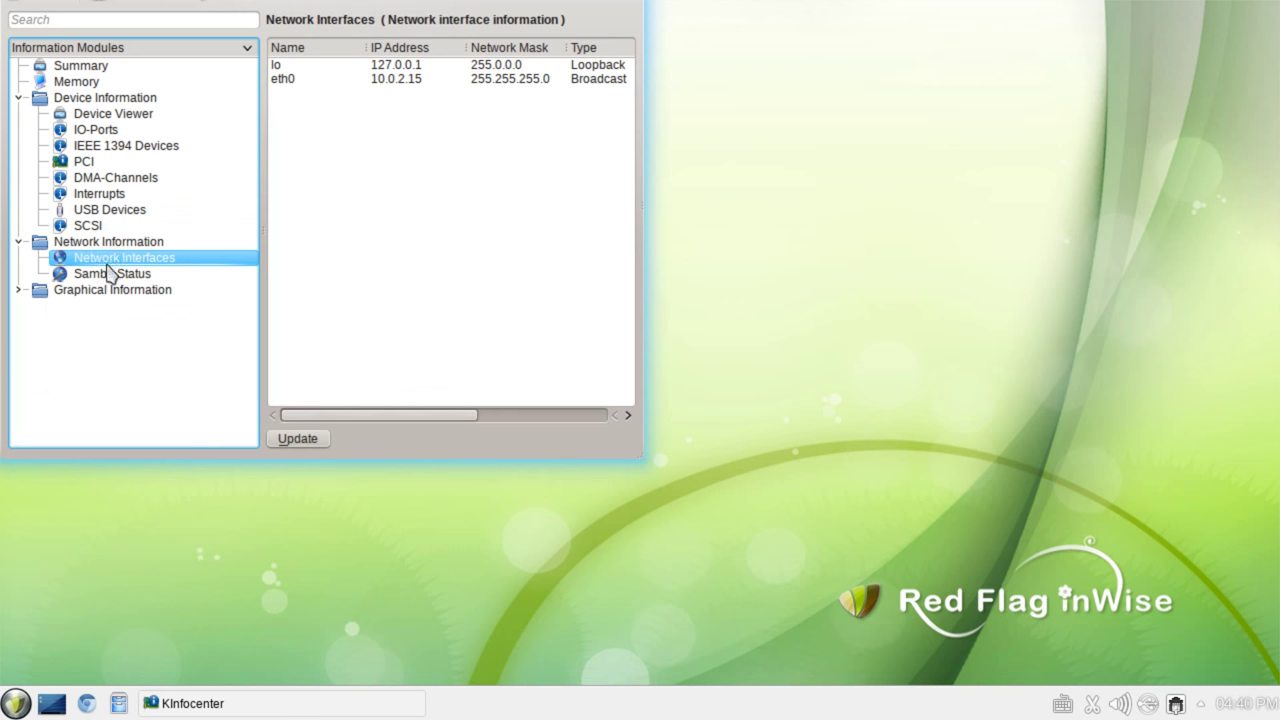
left_click(91, 277)
View the OpenGL and X-Server pages under Graphical Information and close the Info Center.
left_click(85, 291)
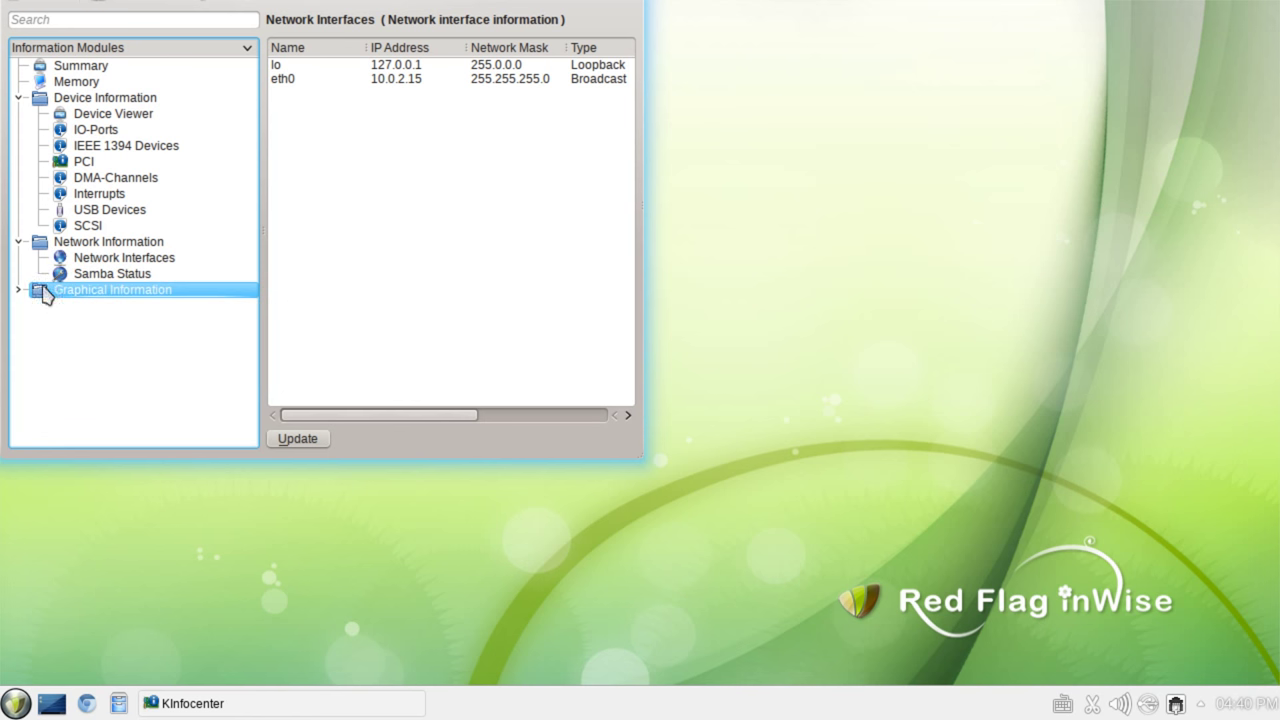
left_click(19, 291)
left_click(75, 306)
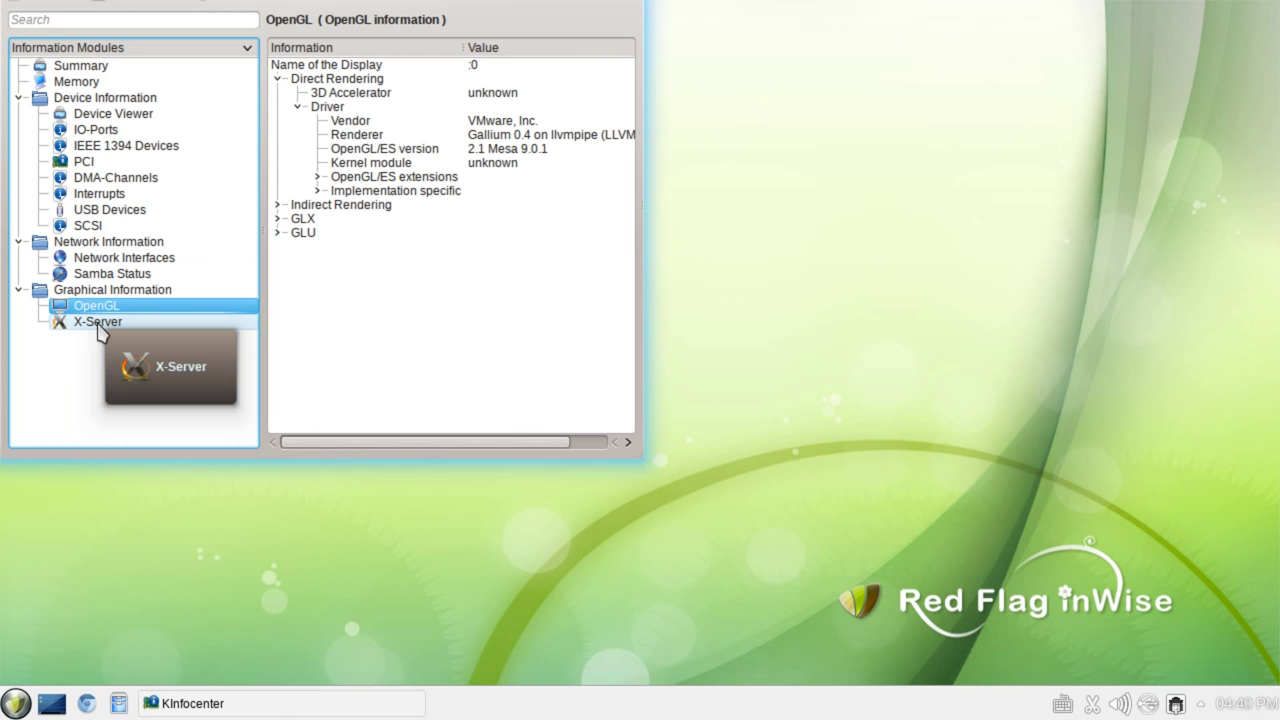
left_click(98, 322)
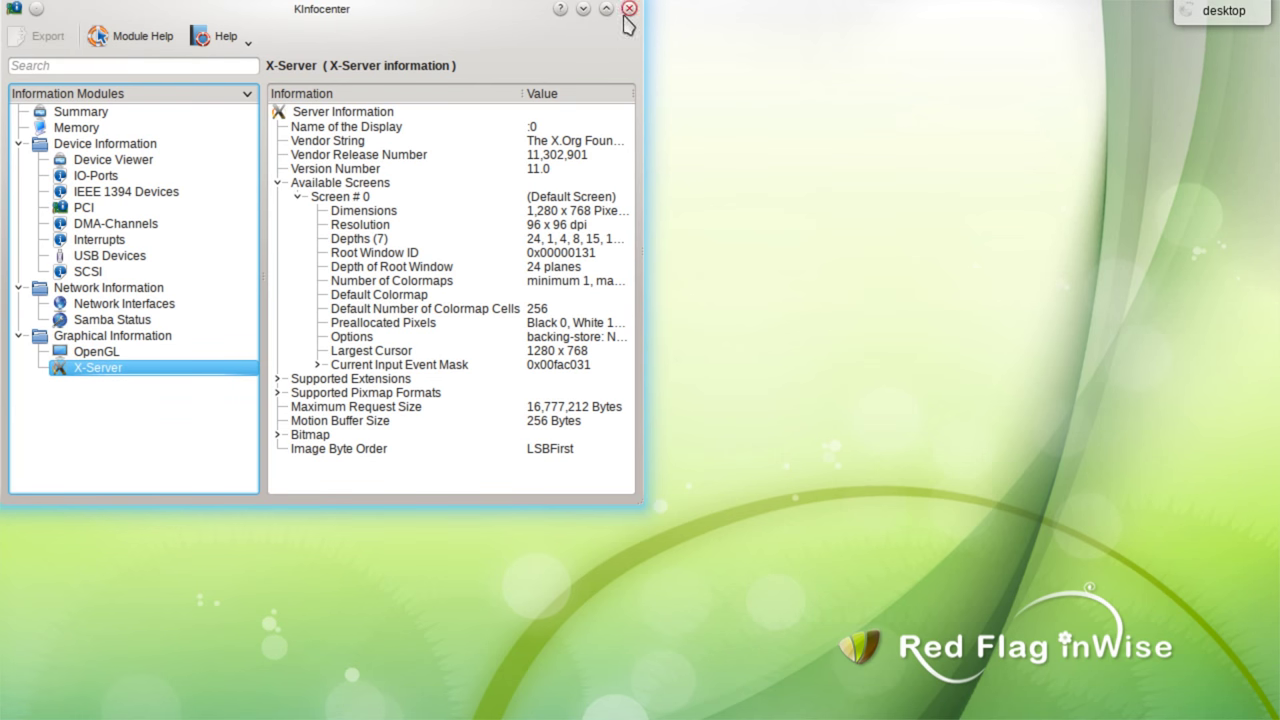
left_click(626, 12)
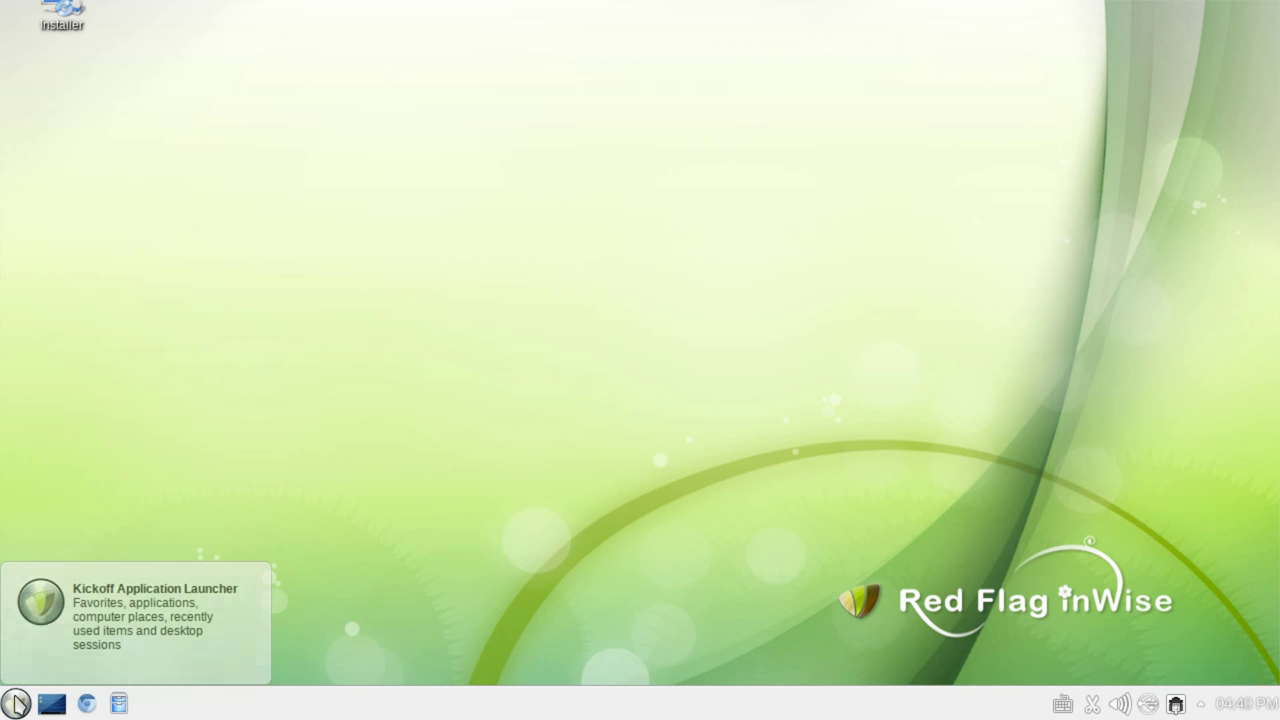
View the programs in the Utilities category and the places and storage listed under Computer in the application launcher.
left_click(15, 703)
left_click(110, 648)
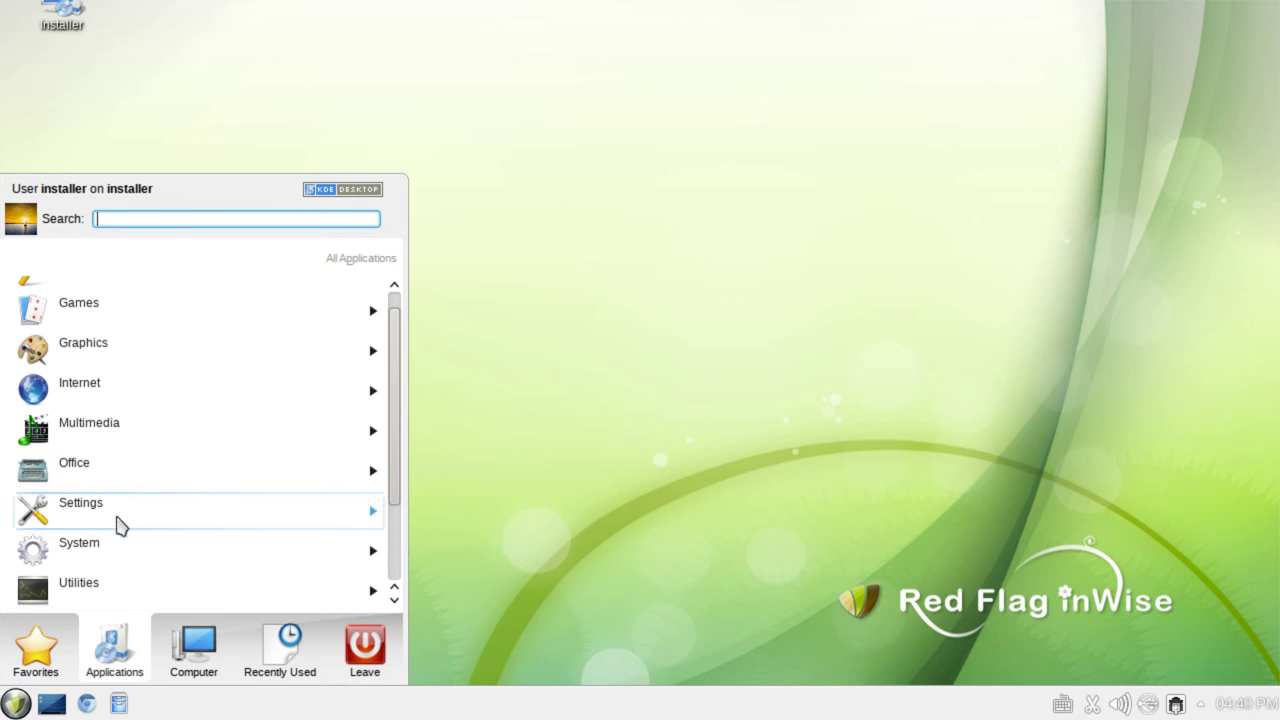
left_click(123, 596)
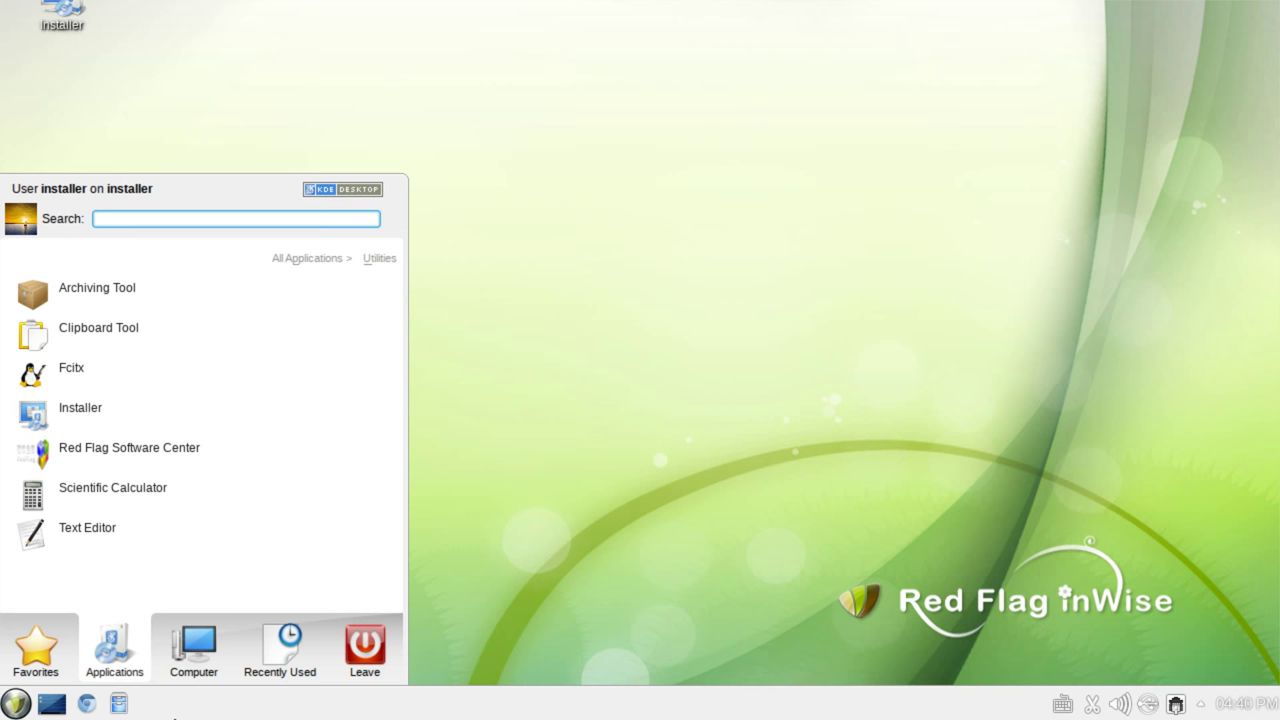
left_click(189, 680)
scroll(163, 522, "down", 1)
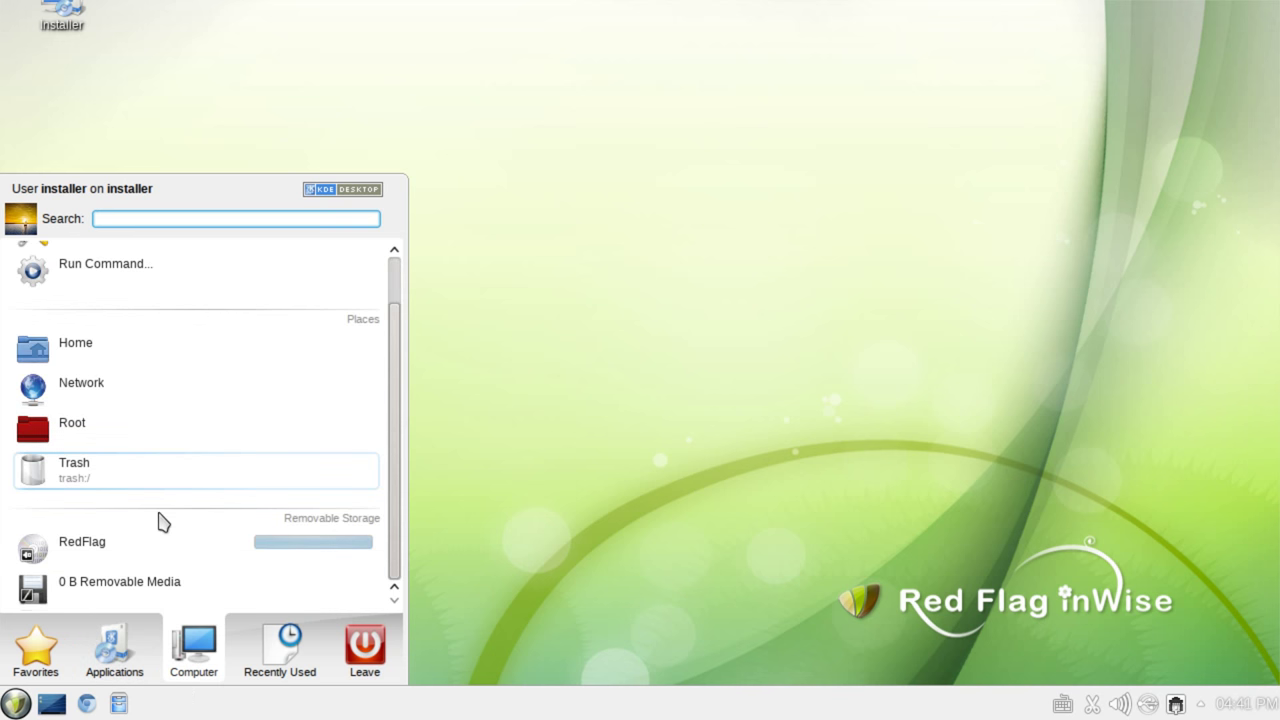
scroll(189, 377, "up", 1)
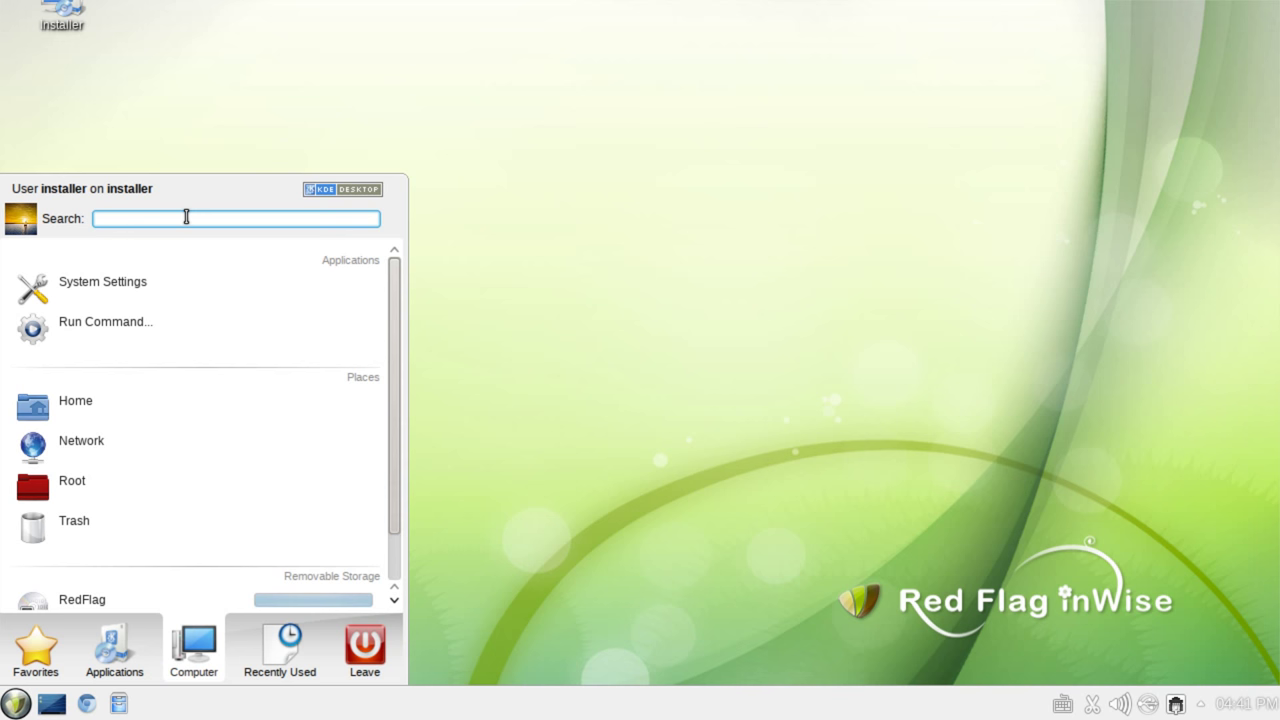
Search the launcher for "termina", open Konsole and move its window toward the middle of the desktop.
type("termina")
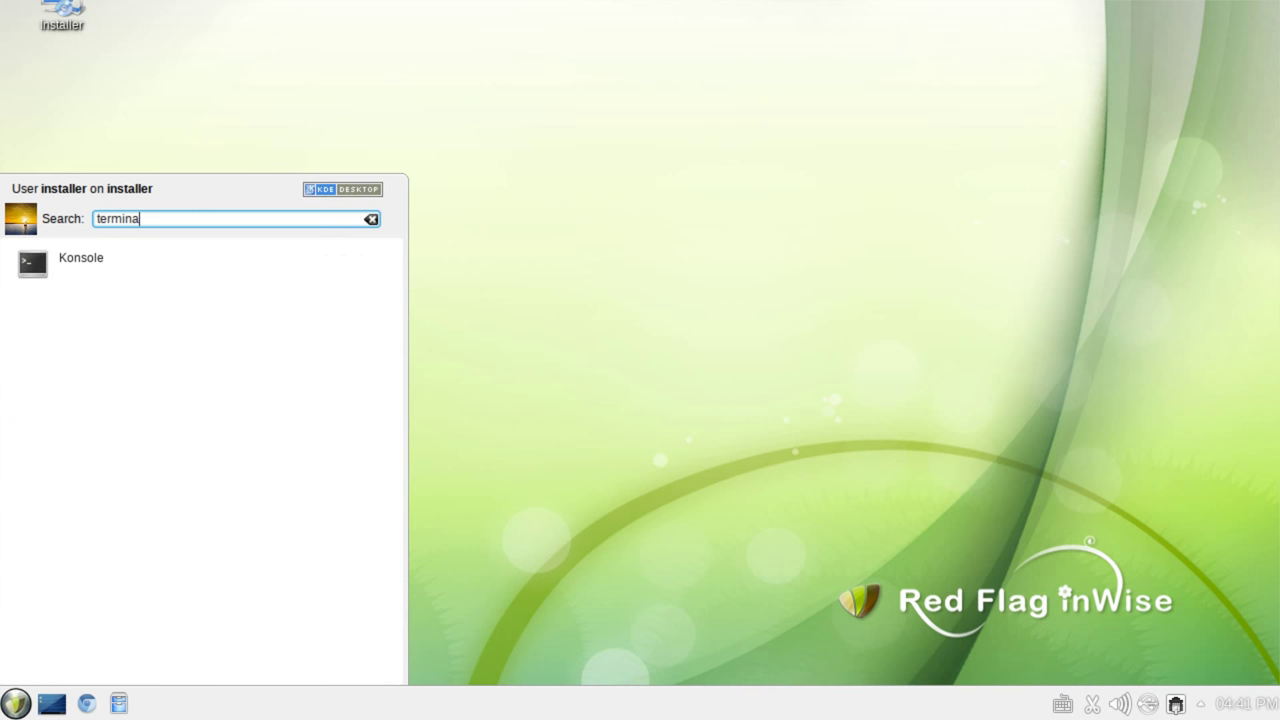
left_click(66, 281)
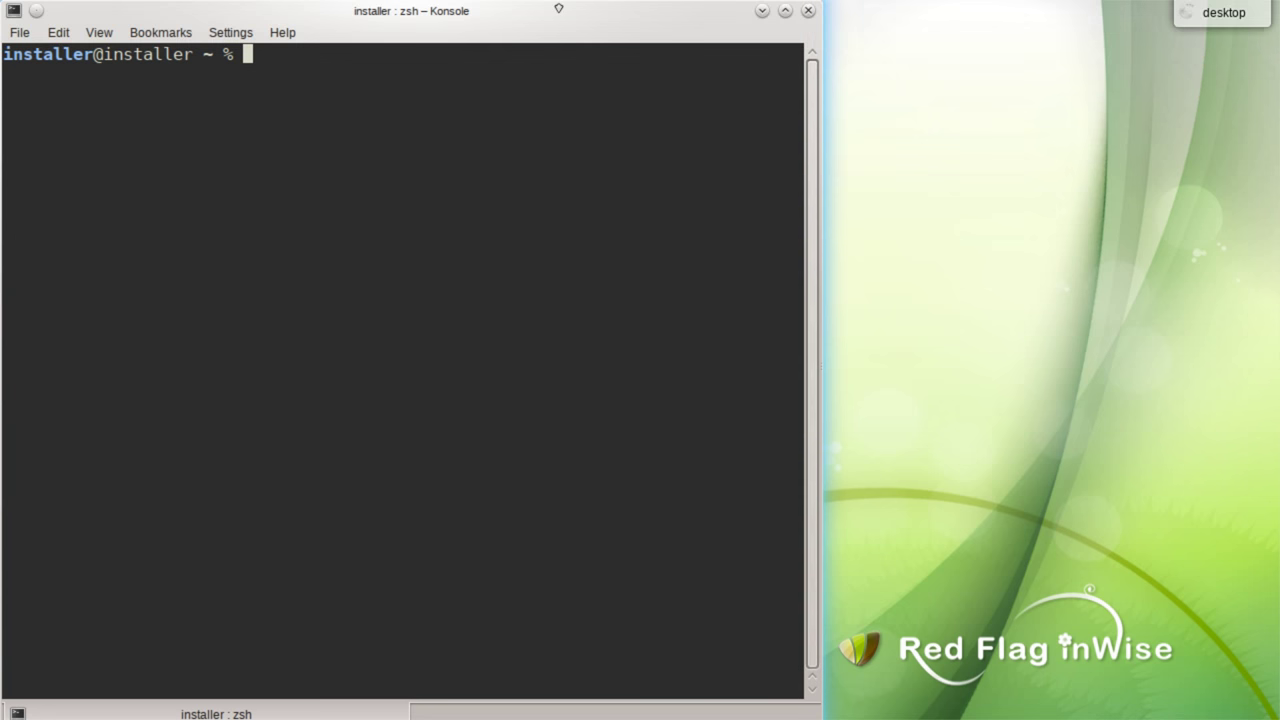
left_click_drag(325, 18, 708, 117)
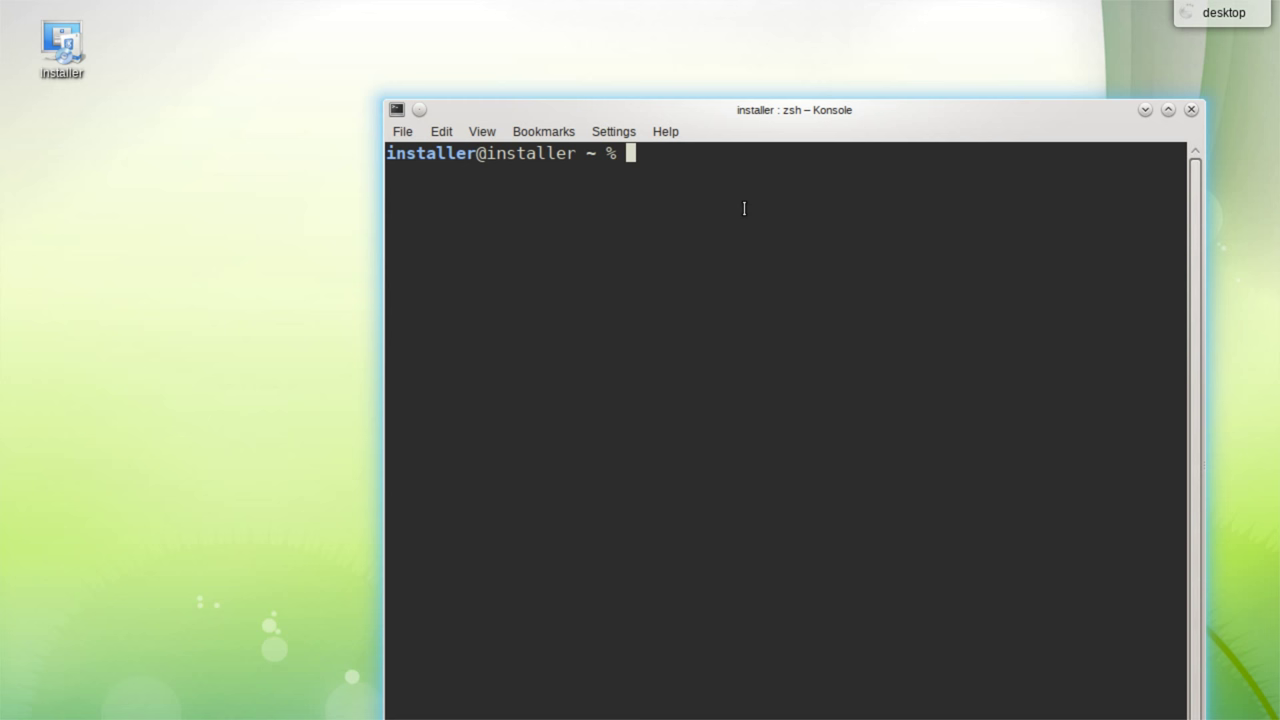
Show the kernel and system information with uname -a.
type("uname -")
type("a")
key("Return")
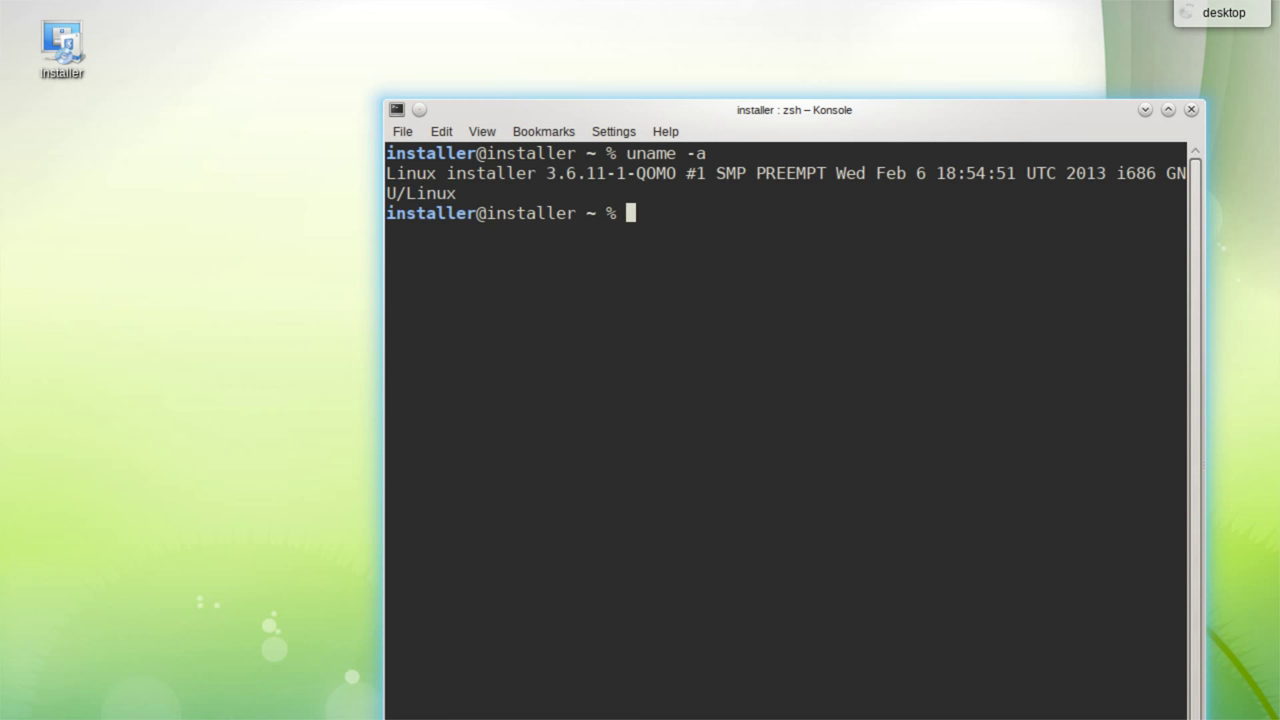
Display the process tree with pstree and maximize the Konsole window.
type("pstree")
key("Return")
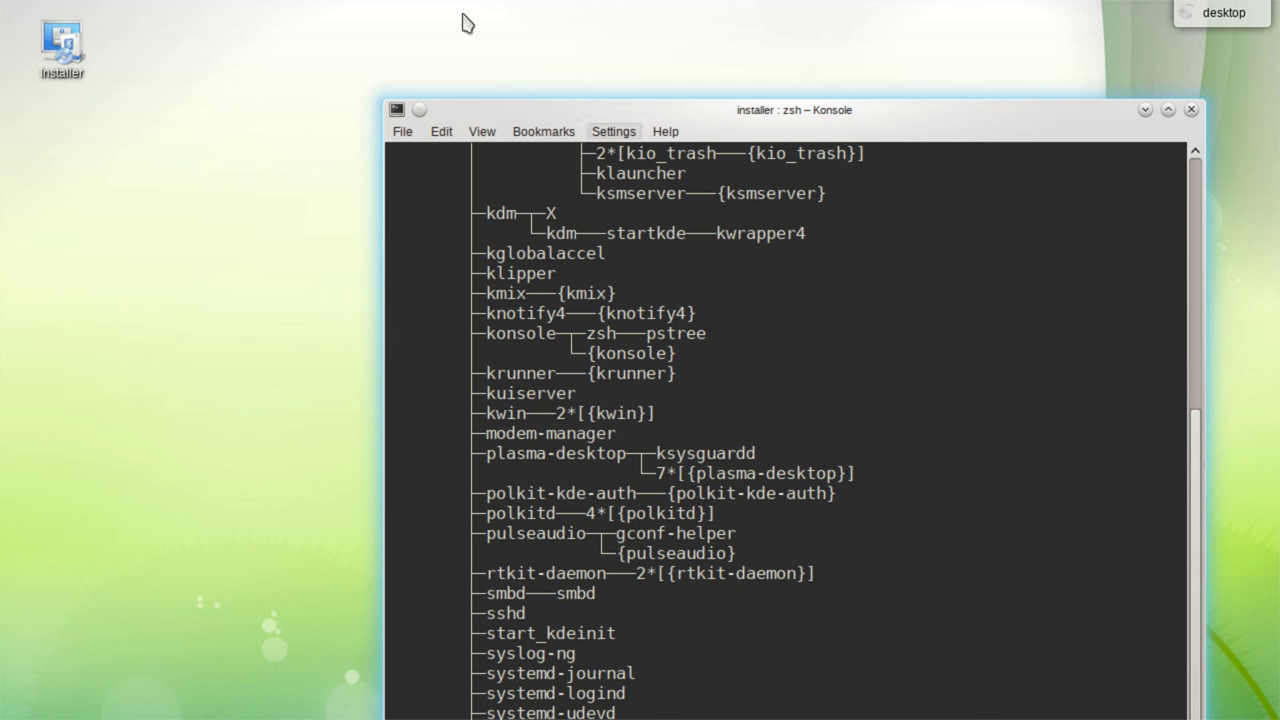
left_click_drag(822, 112, 777, 5)
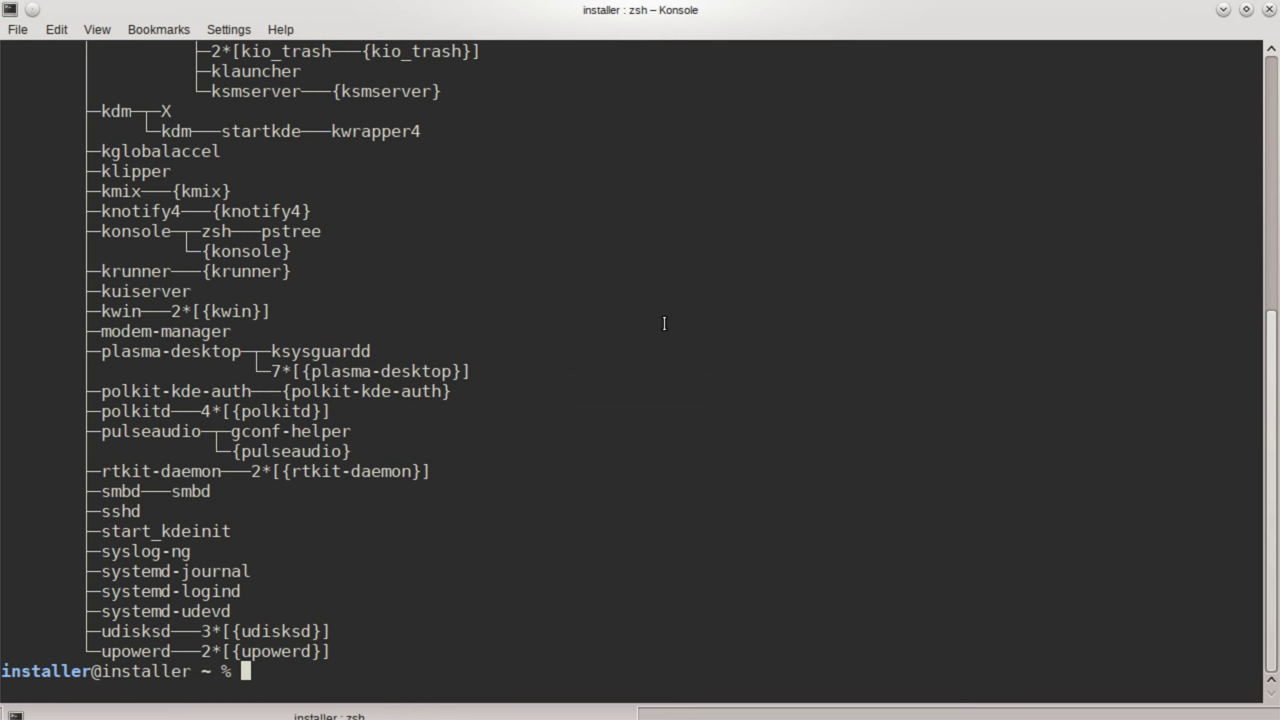
Check the installed systemd version with systemctl --version.
type("systemctl ")
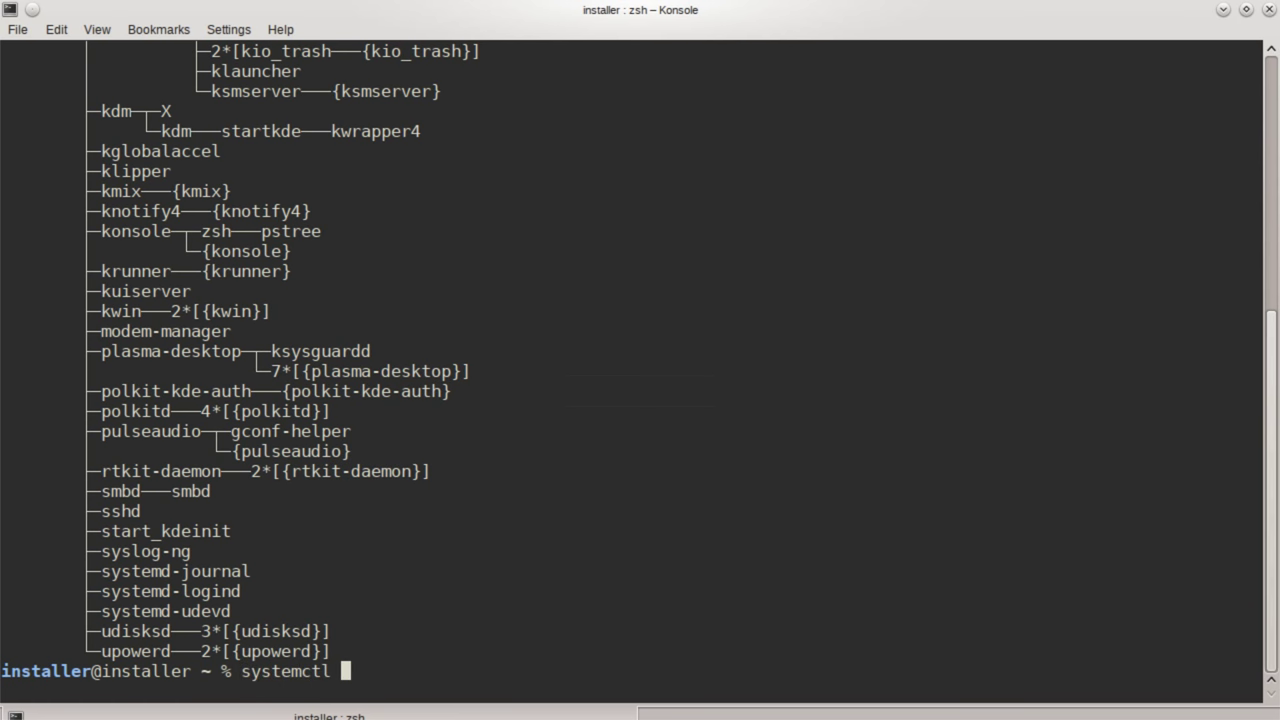
type("--version")
key("Return")
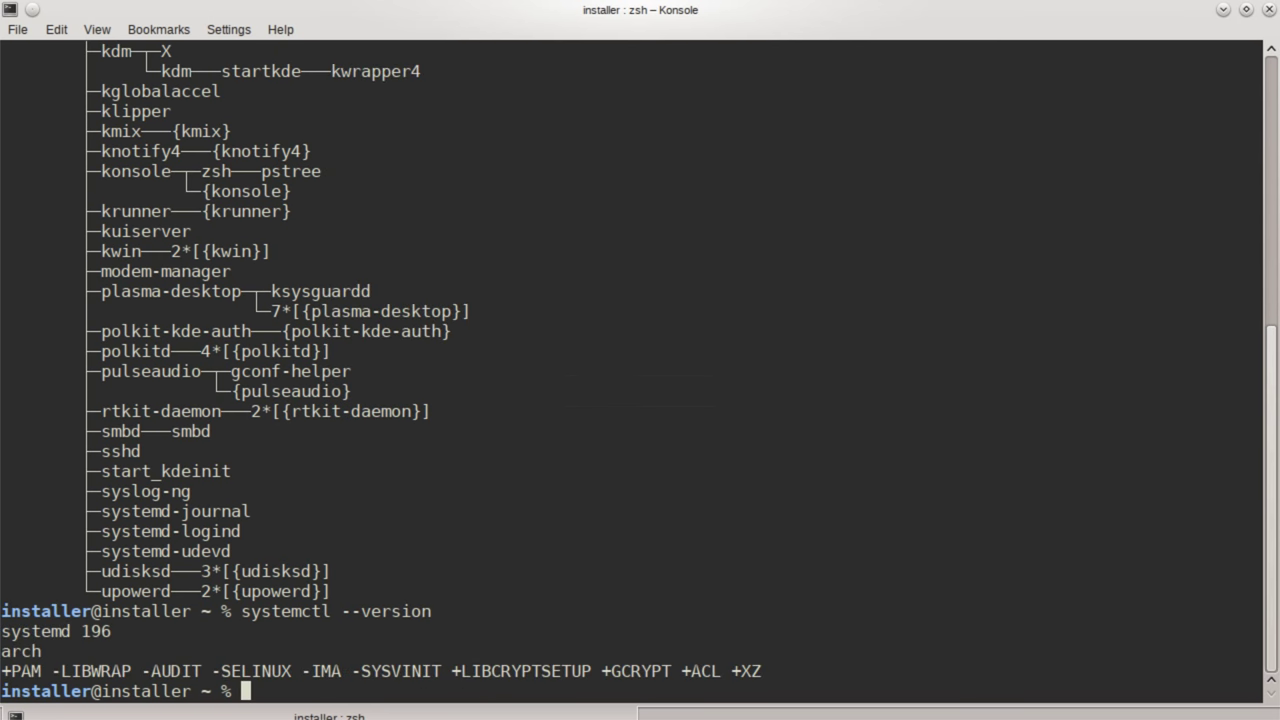
List the loaded systemd units with systemctl and page through to the end of the list.
type("systemctl")
key("Return")
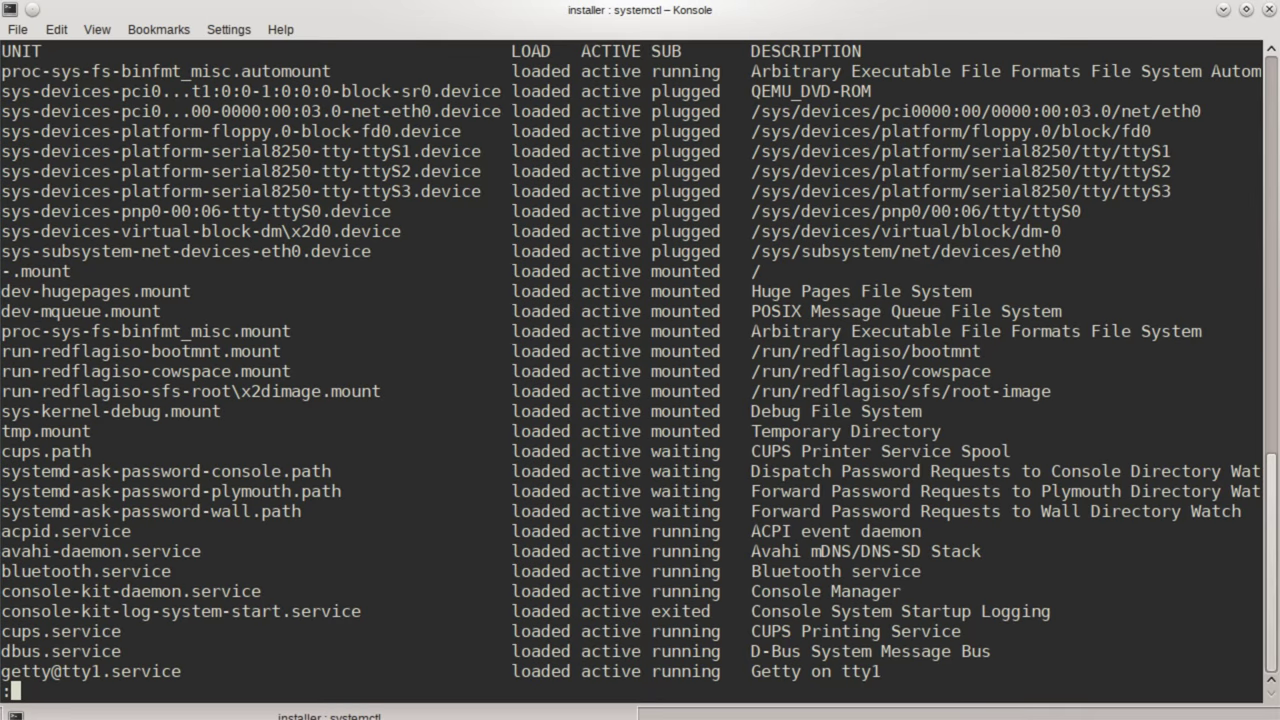
key("space")
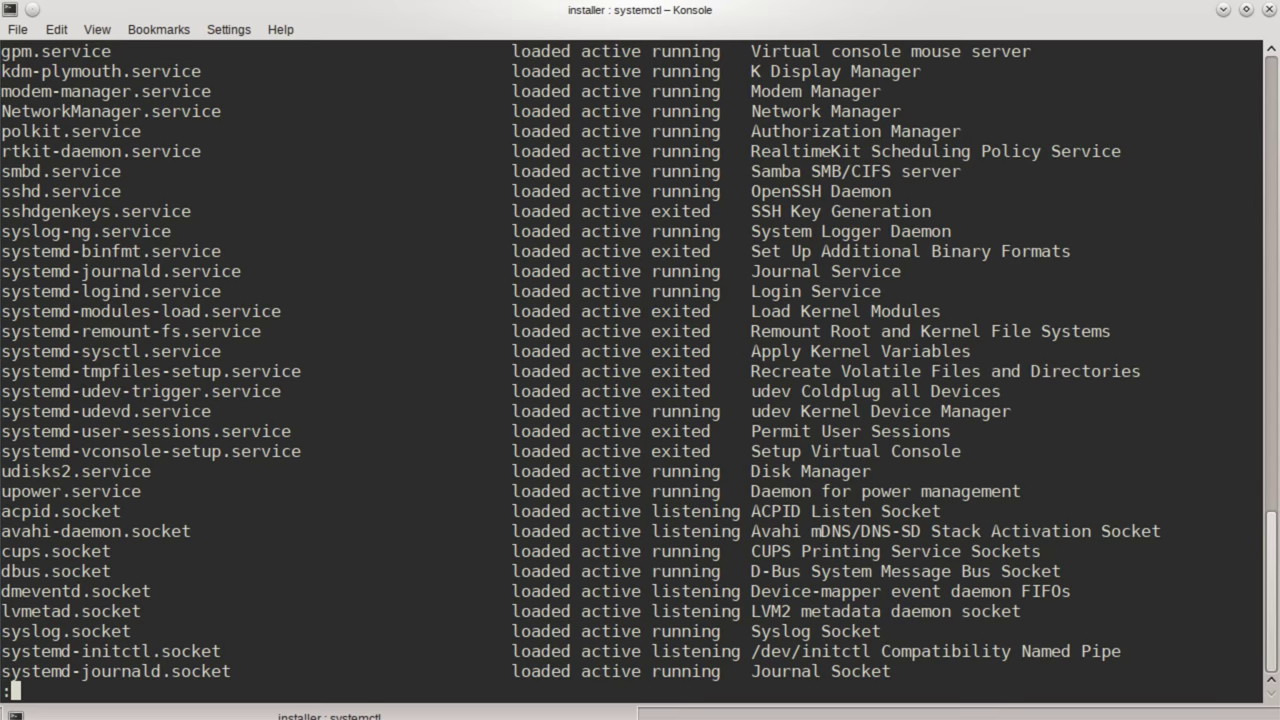
key("space")
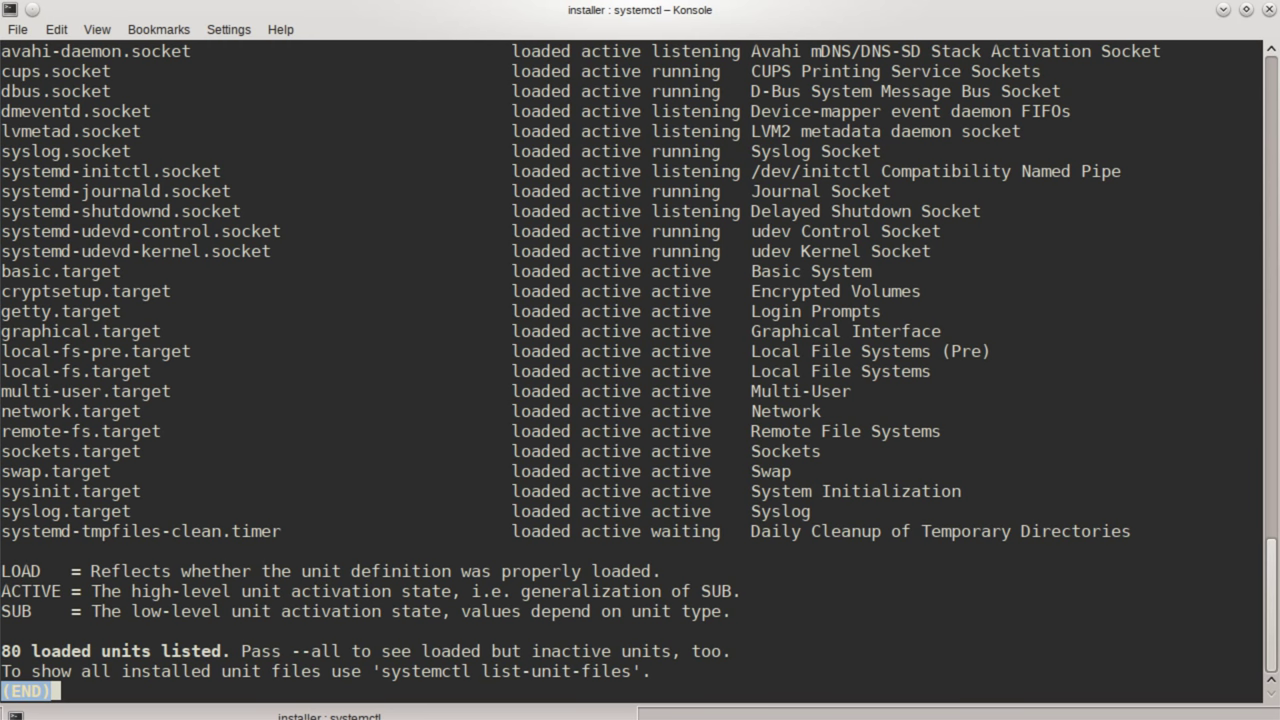
Leave the unit list, page through all units including inactive ones with systemctl --all, and quit the pager.
type("qsystemctl")
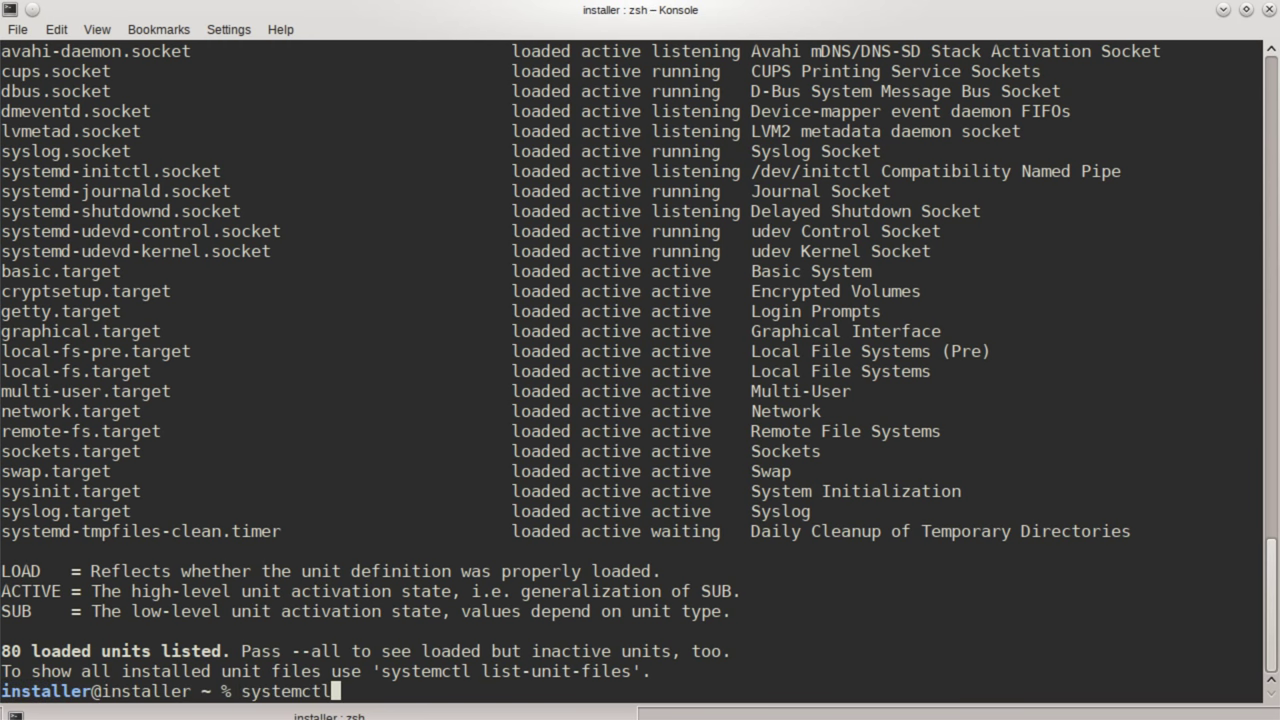
type(" --all")
key("Return")
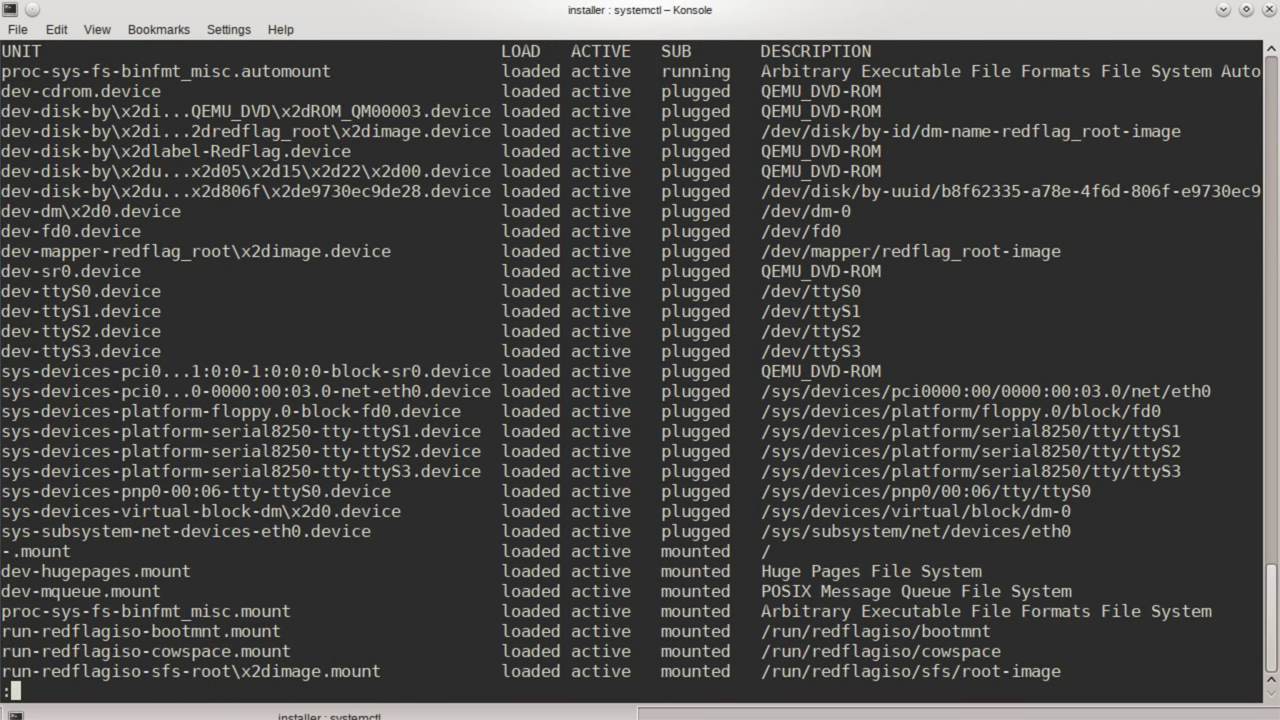
key("space")
key("space")
key("space")
key("space")
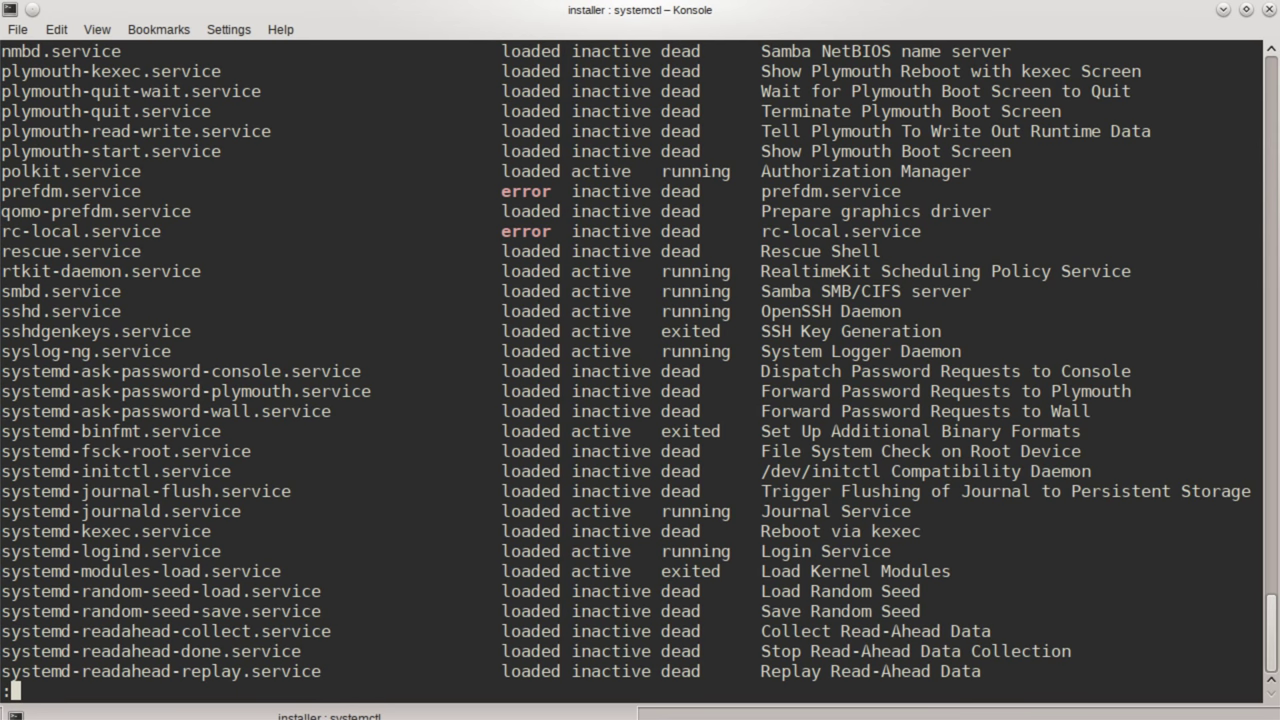
key("q")
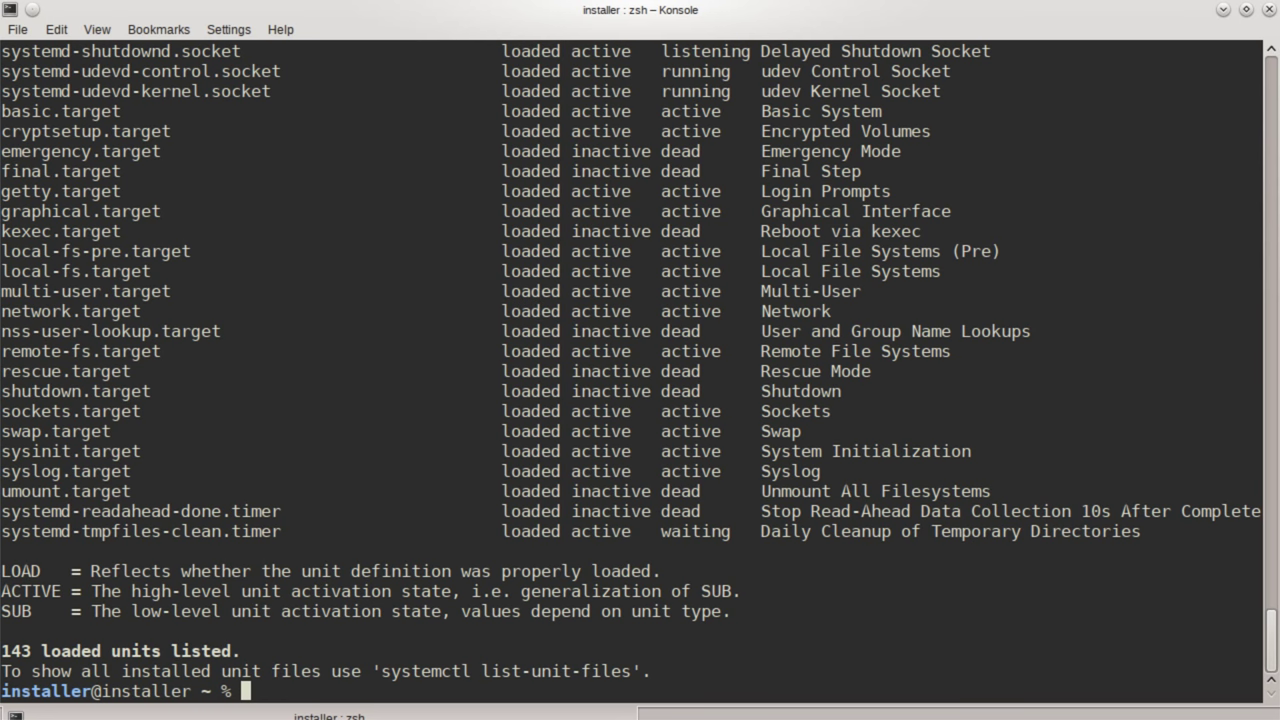
Open a root shell with sudo -i and run dnf, accepting the shell's suggested correction to df.
type("sudo -i")
key("Return")
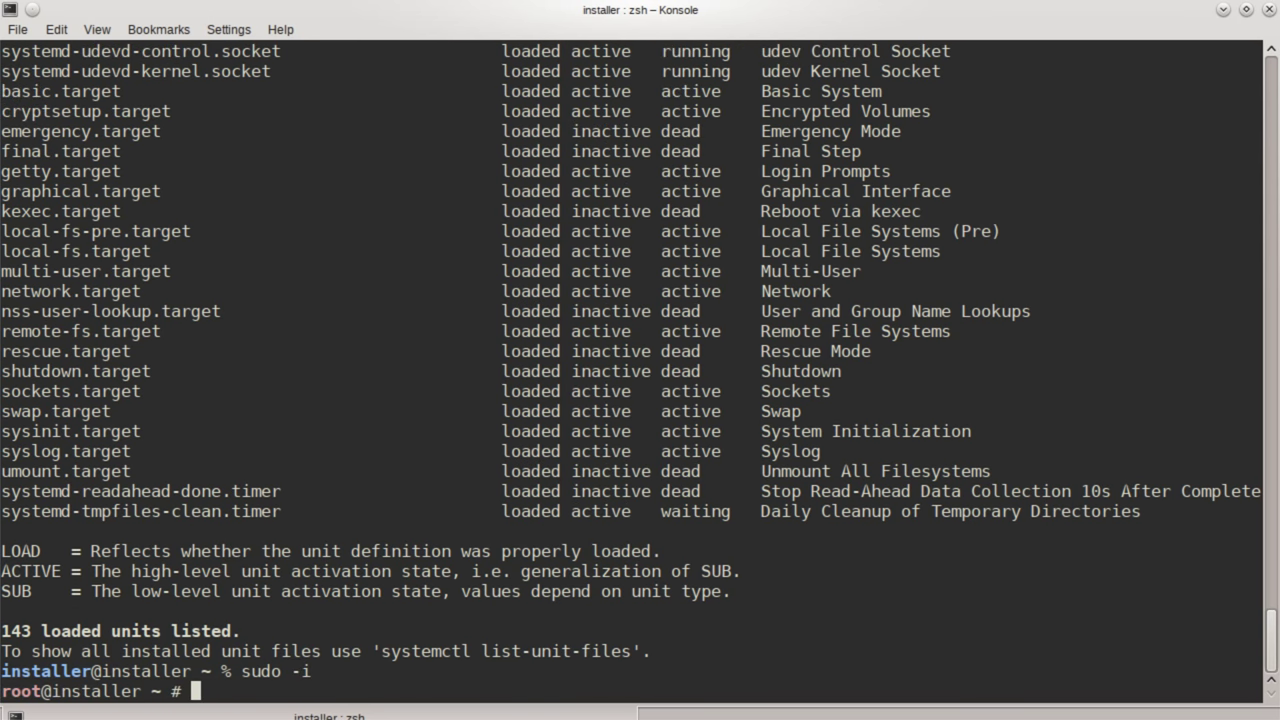
type("dnf")
key("Return")
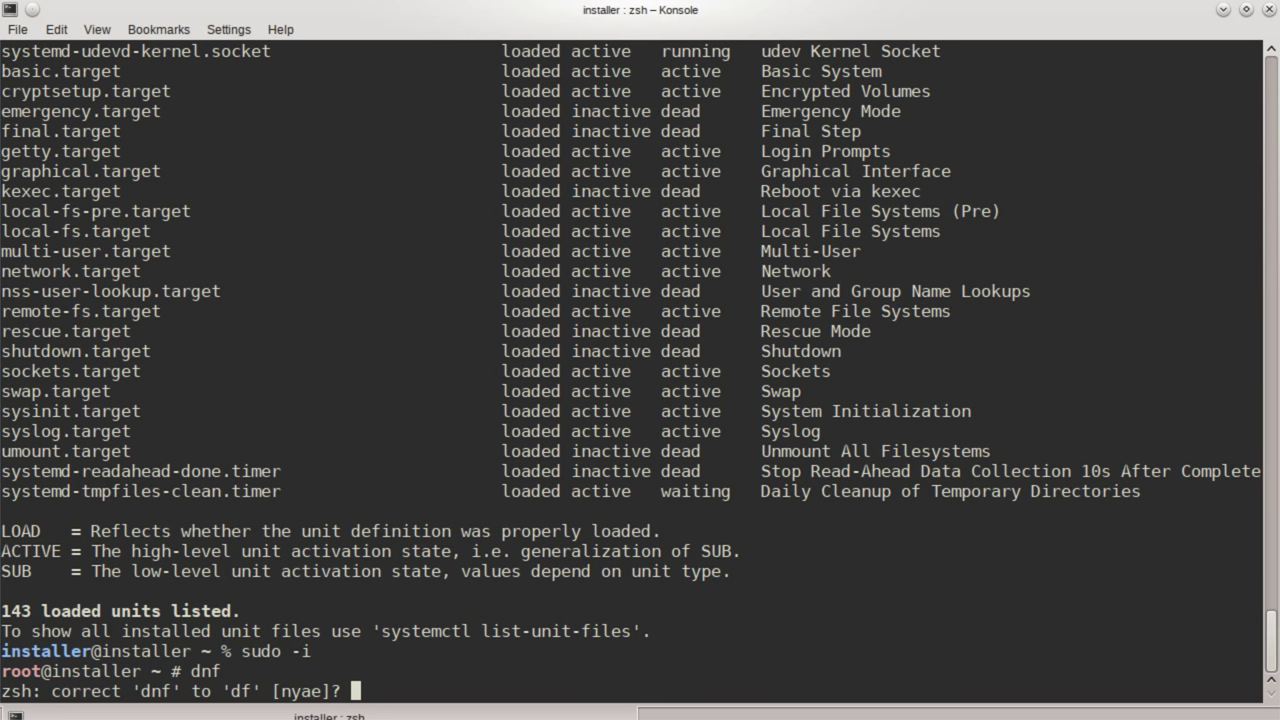
type("y")
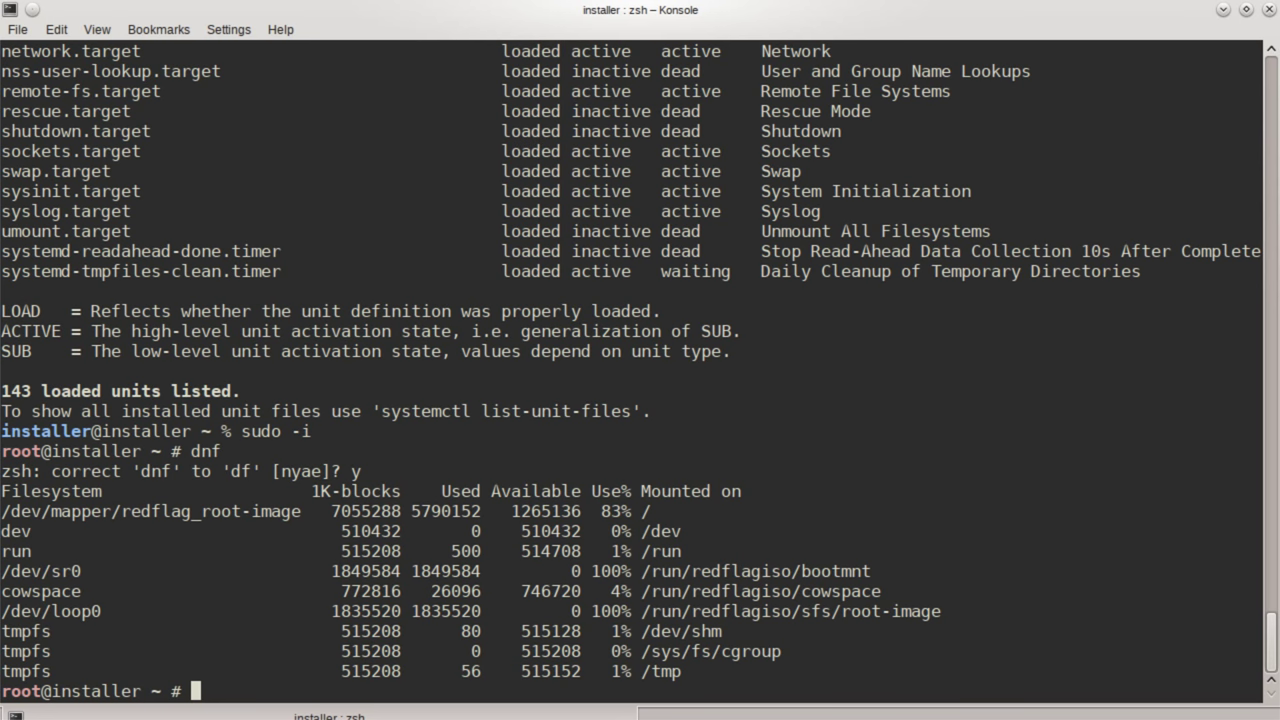
Run yum without arguments to show its usage help, and try to query its version with yum --verison.
type("yum")
key("Return")
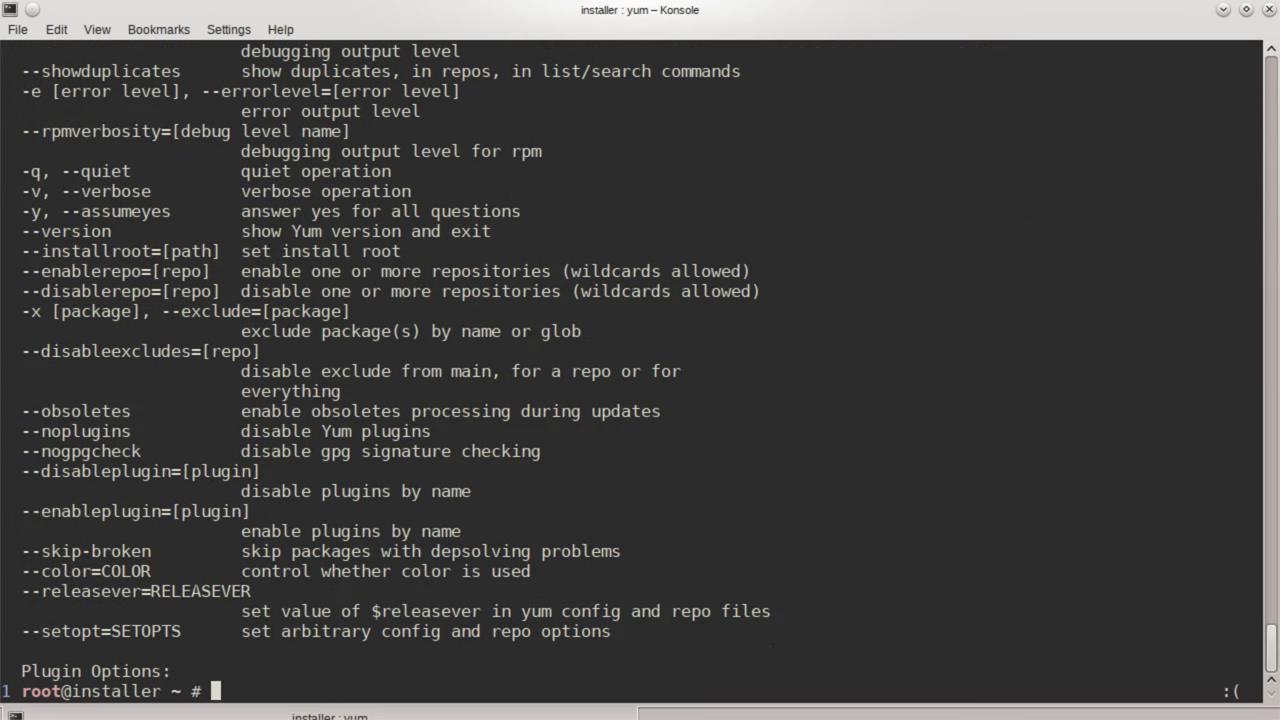
key("Up")
type("--verison")
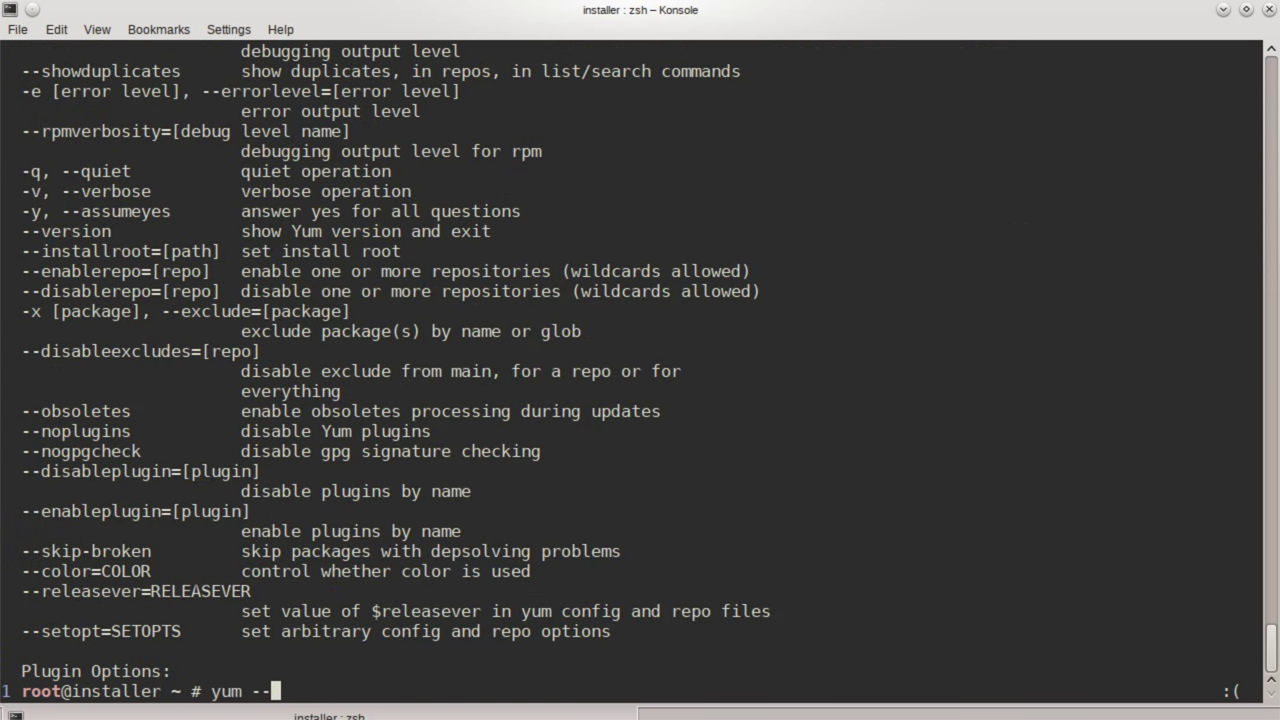
key("Return")
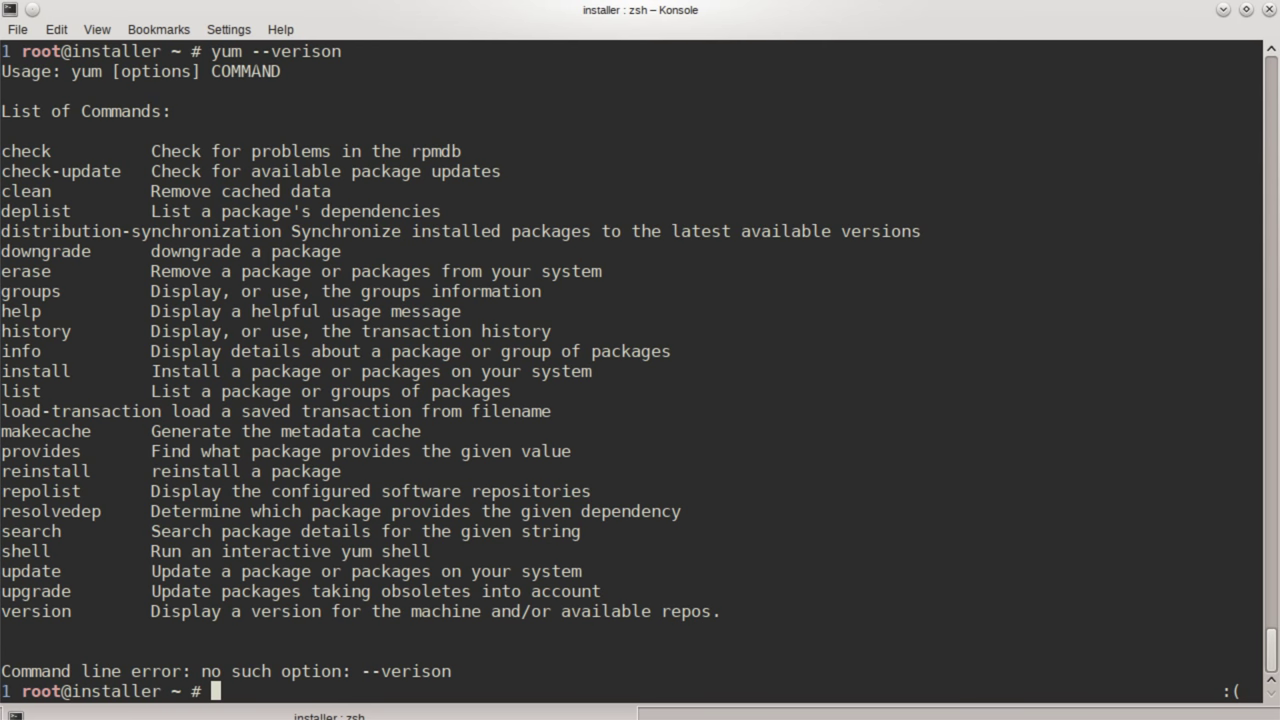
Correct the misspelled option in the previous command and check the package manager's version with yum --version.
key("Up")
key("BackSpace")
key("BackSpace")
key("BackSpace")
key("BackSpace")
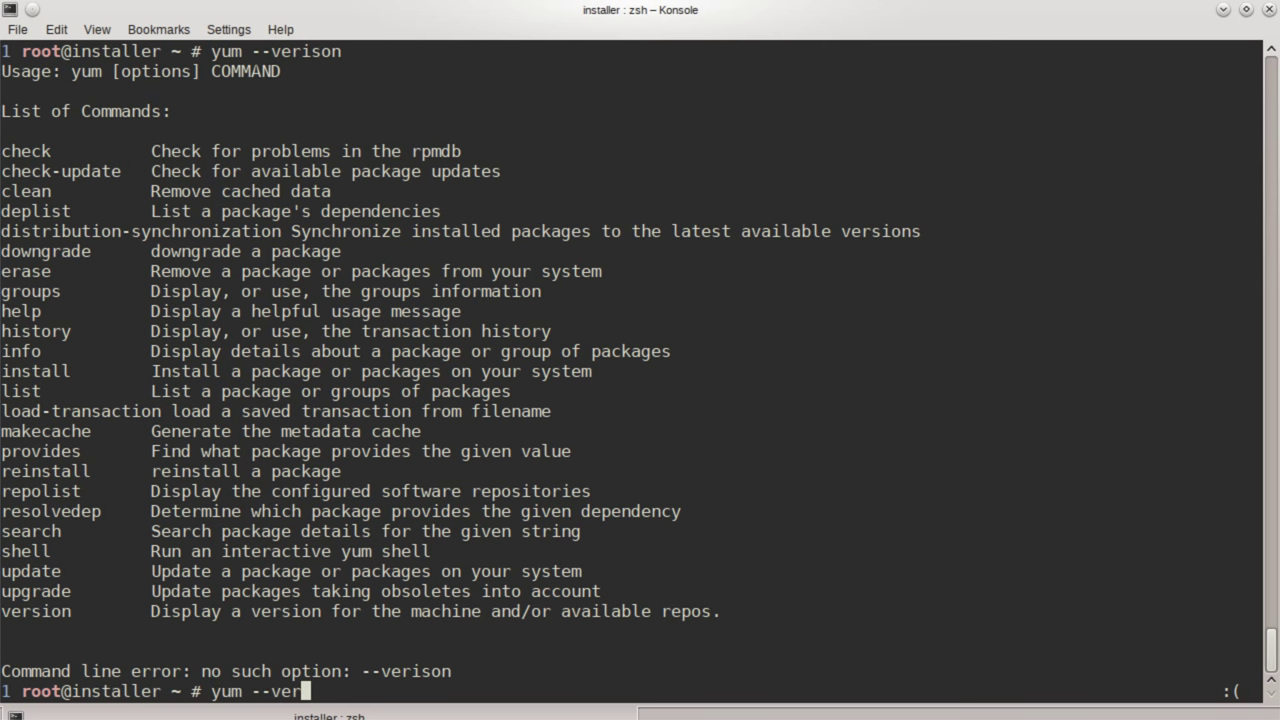
type("sion")
key("Return")
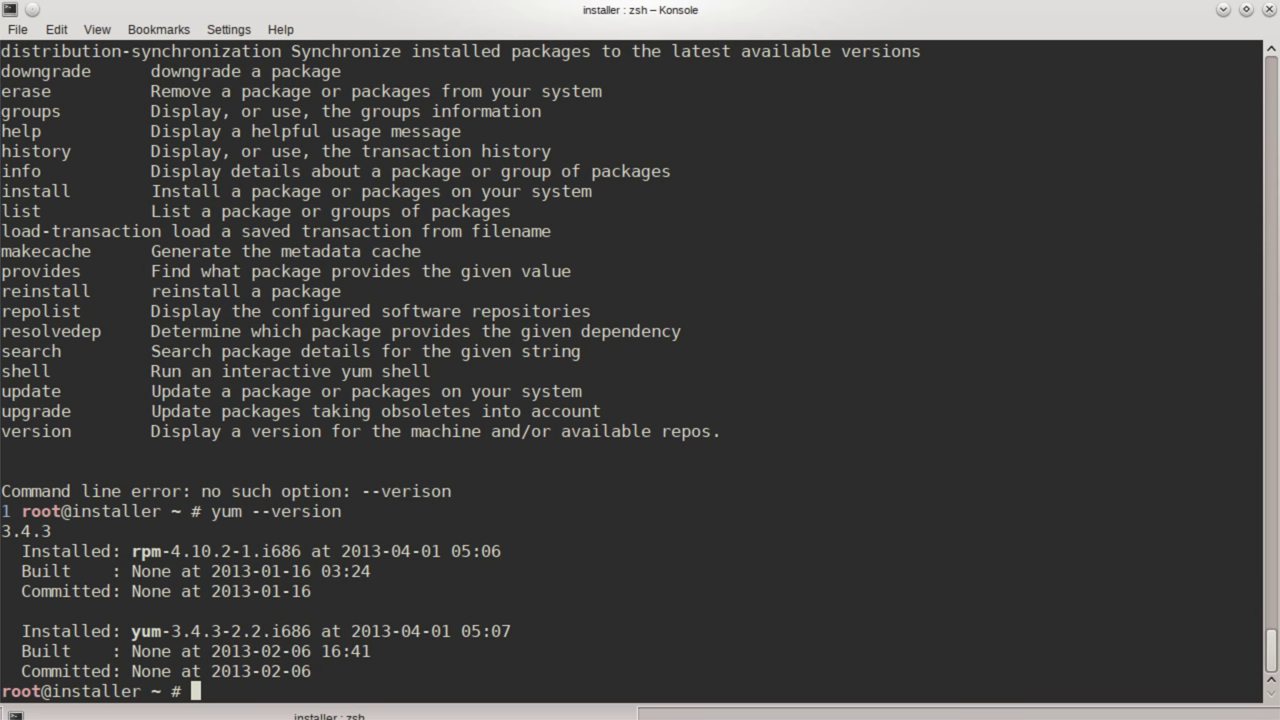
List the contents of the /etc directory with ls /etc and look through the whole listing.
type("ls /etc/")
key("Return")
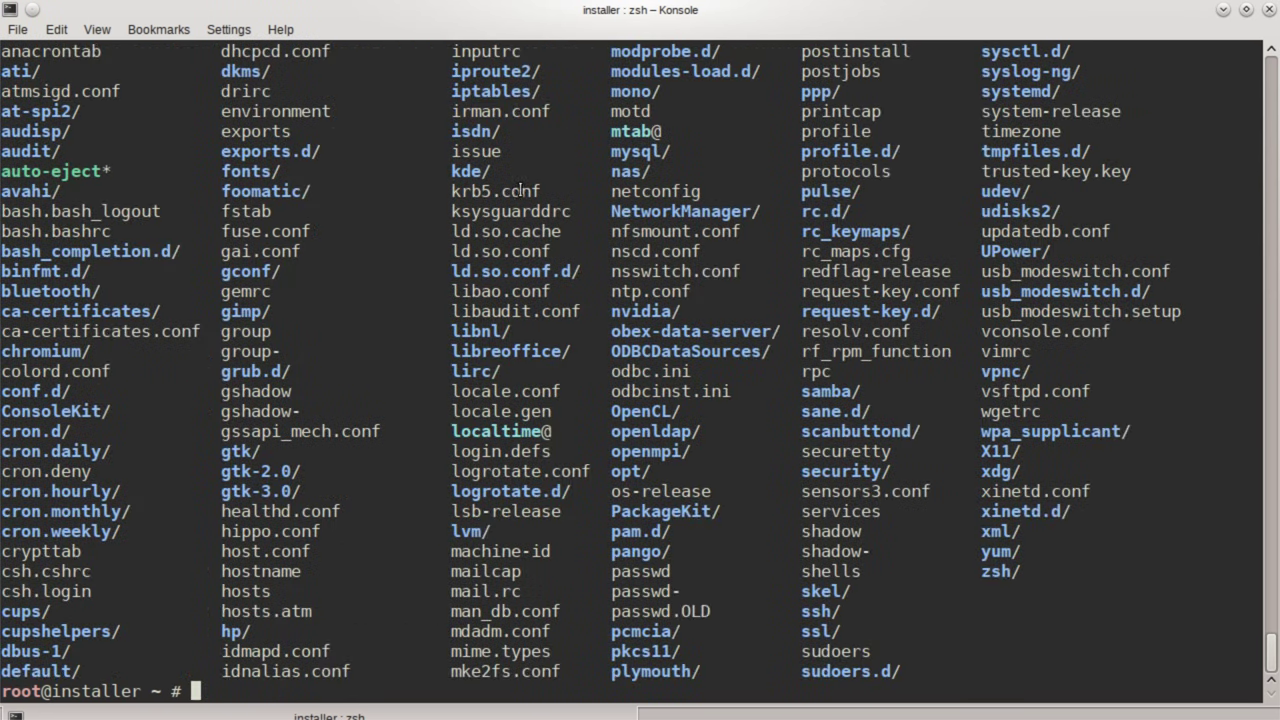
scroll(522, 190, "up", 2)
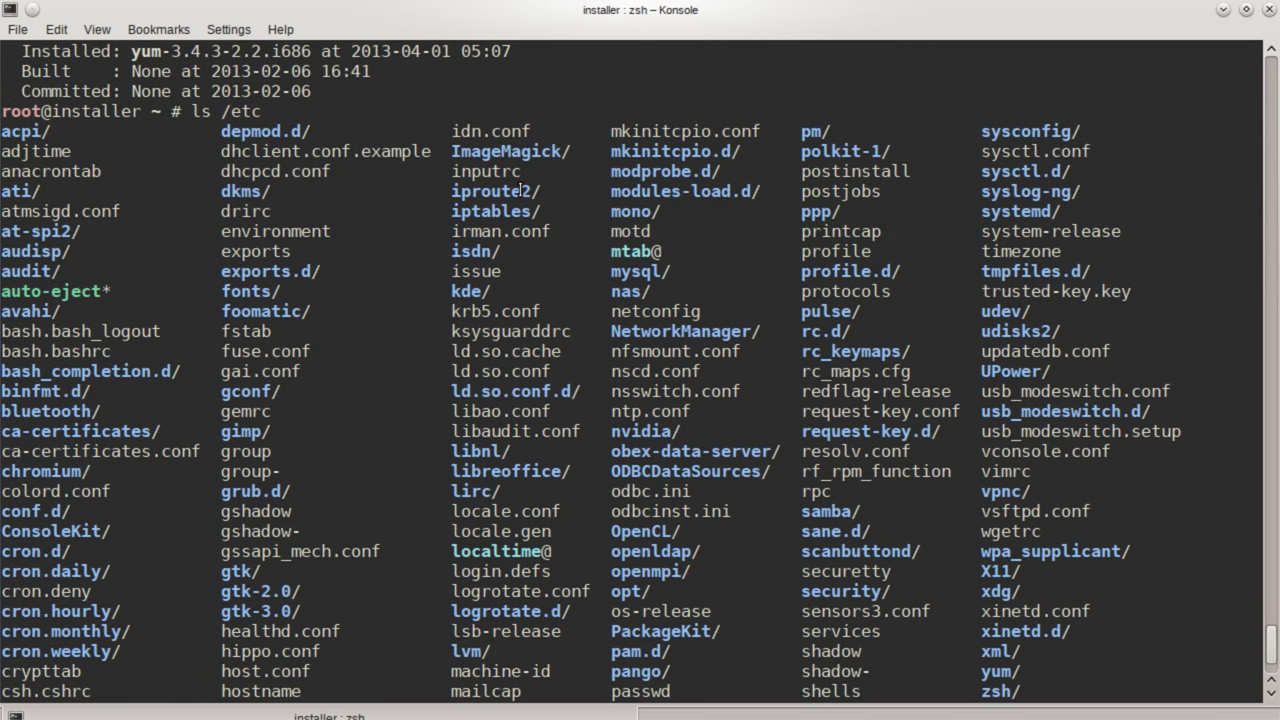
scroll(522, 190, "down", 2)
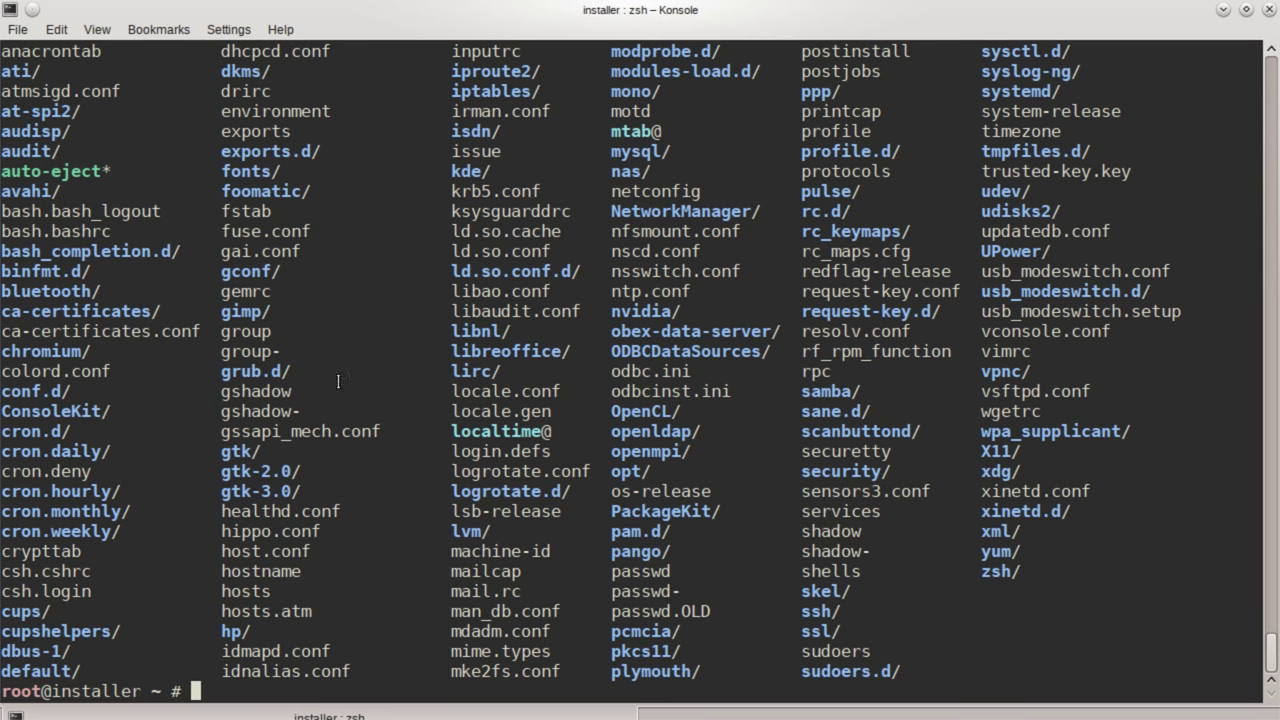
scroll(330, 455, "up", 2)
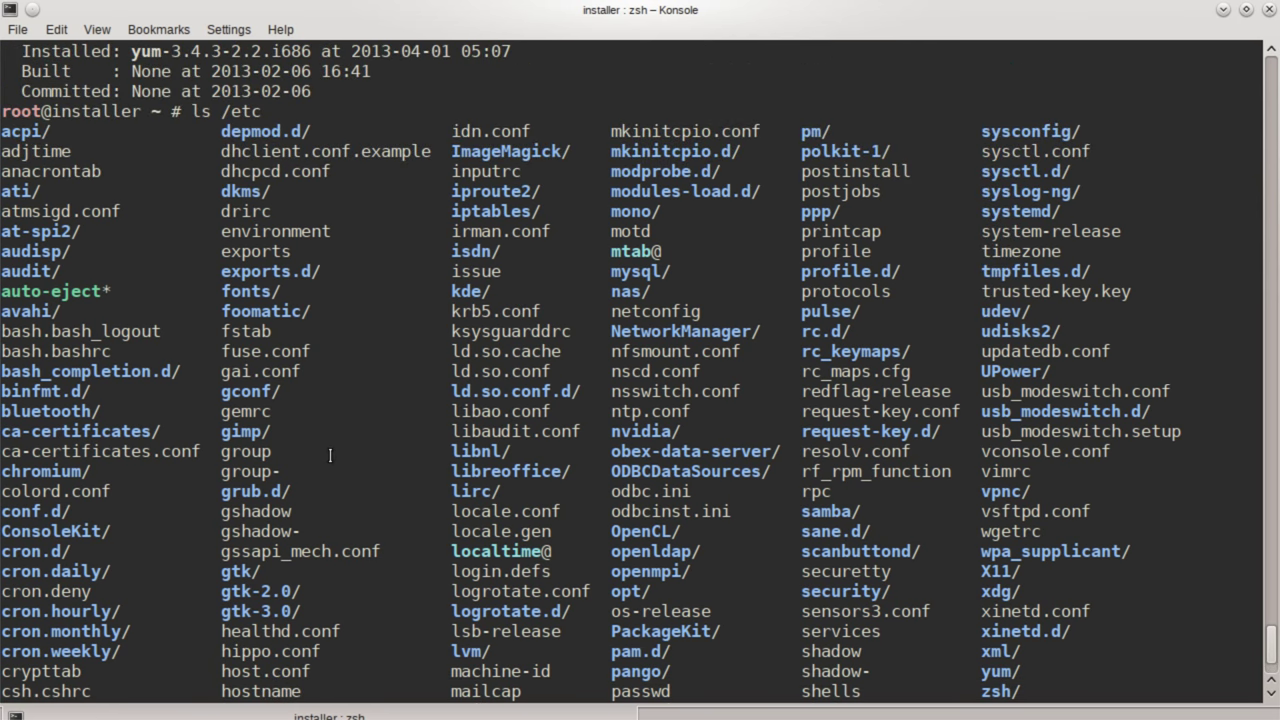
scroll(330, 455, "down", 2)
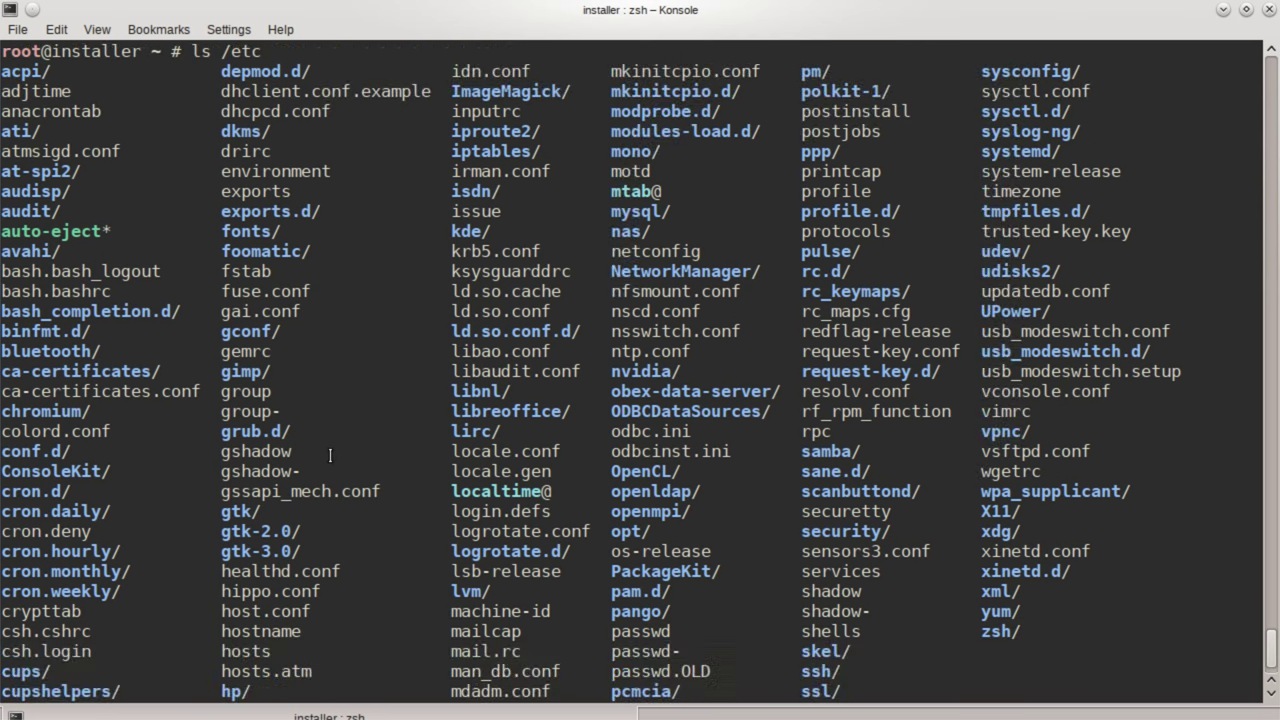
scroll(330, 455, "up", 2)
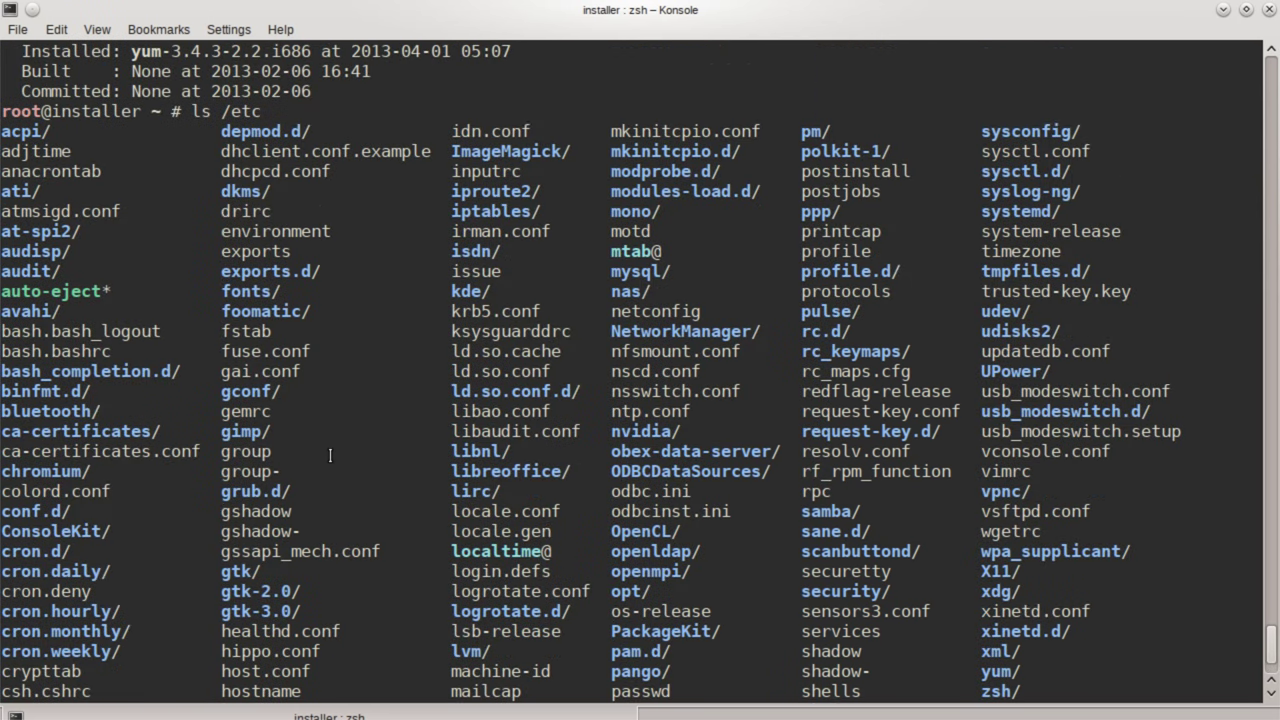
scroll(330, 455, "down", 1)
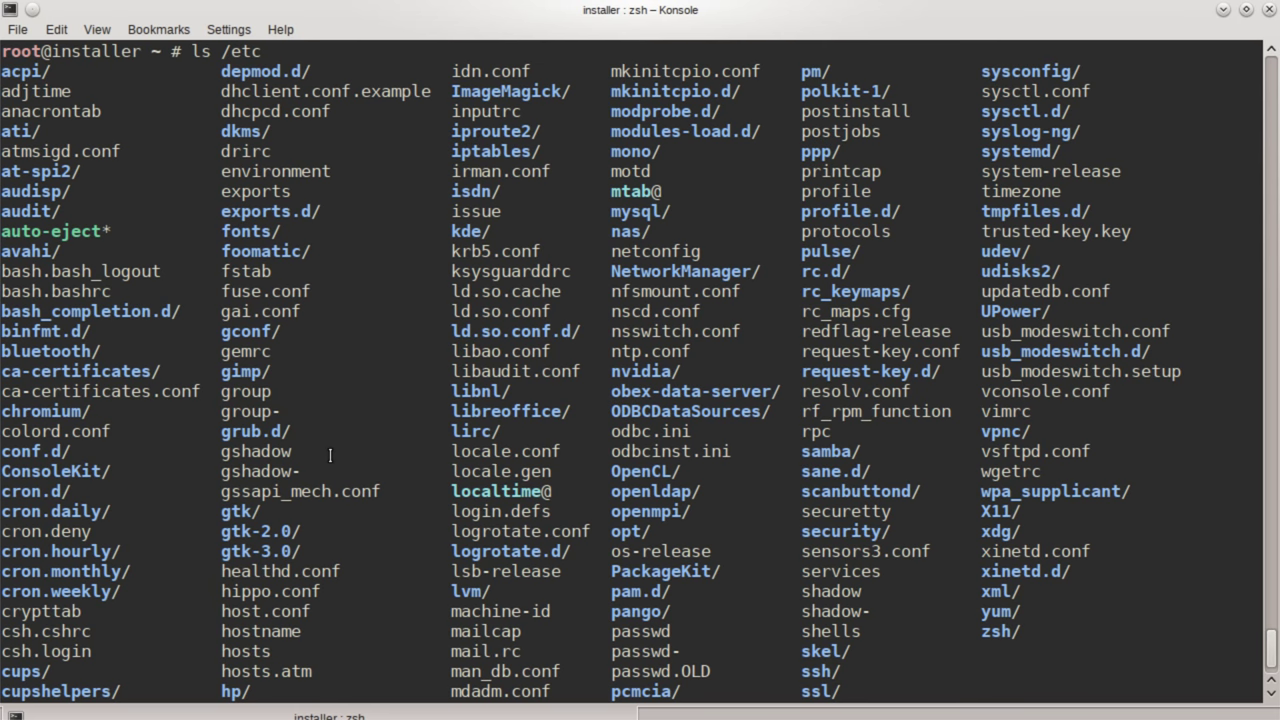
scroll(330, 455, "down", 1)
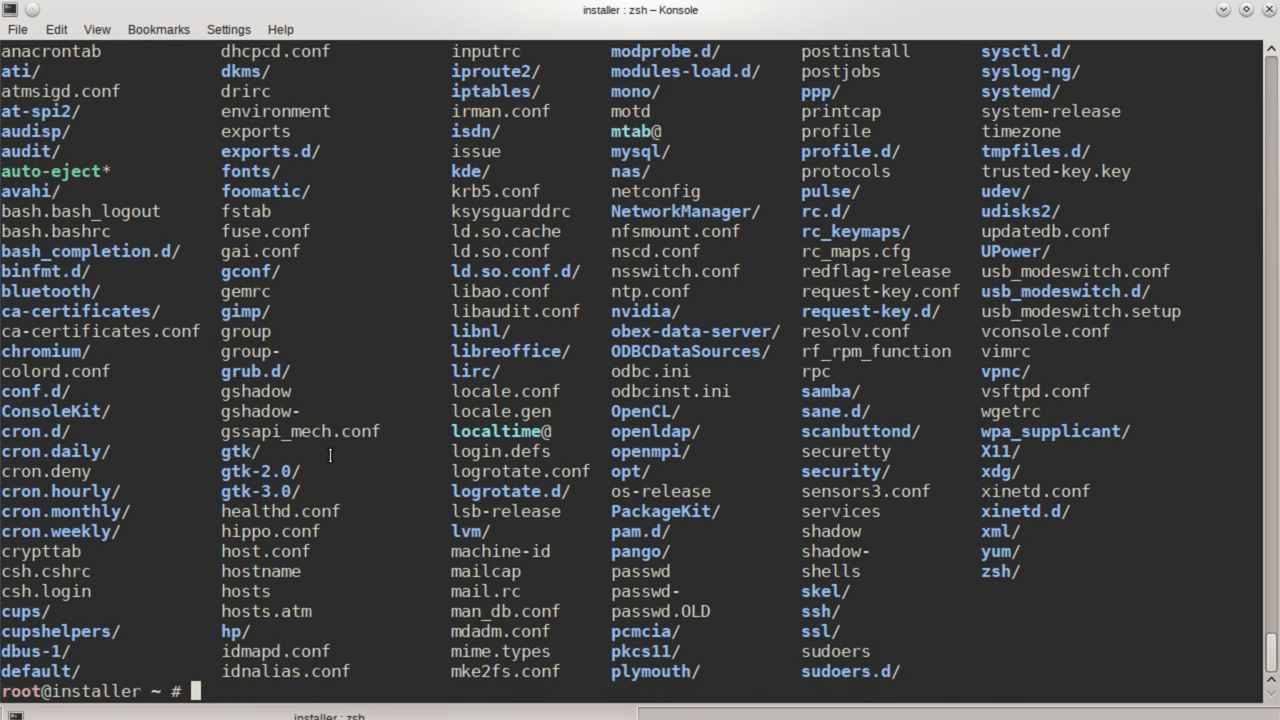